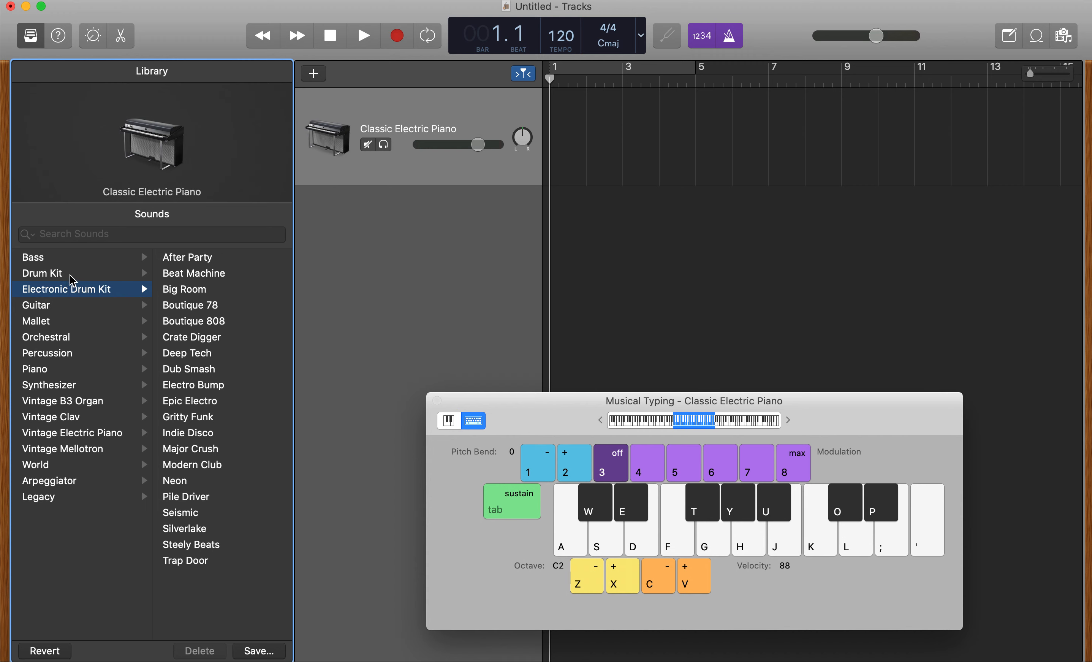
Step: Load the Motown Revisited drum kit onto the track and lower the Musical Typing octave to C1
{"action": "left_click", "coordinate": [70, 275]}
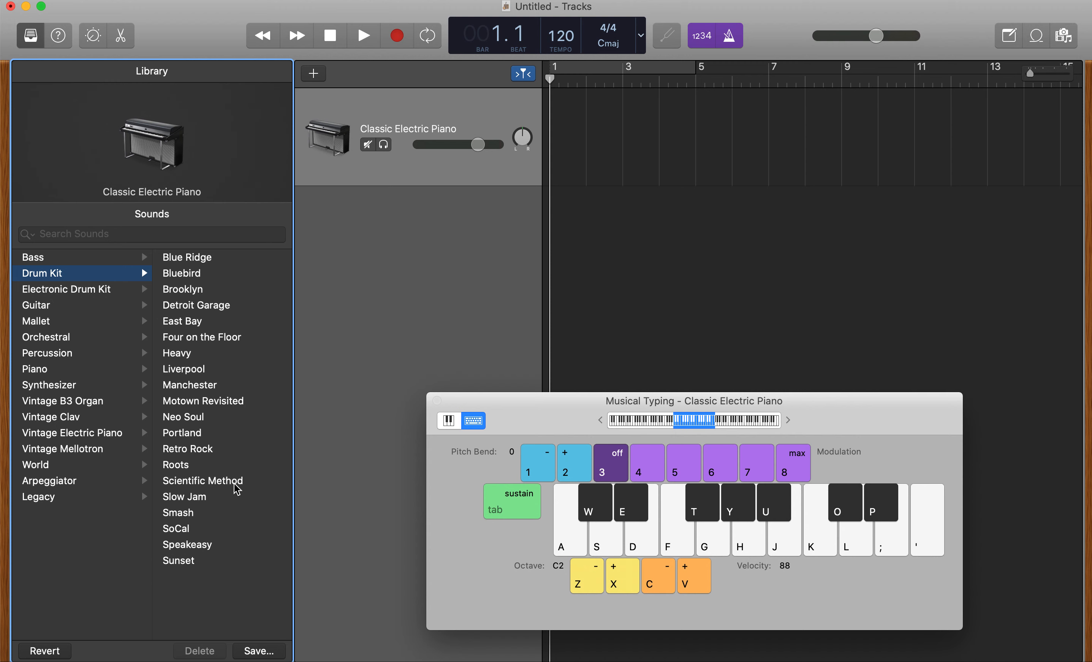
{"action": "left_click", "coordinate": [188, 402]}
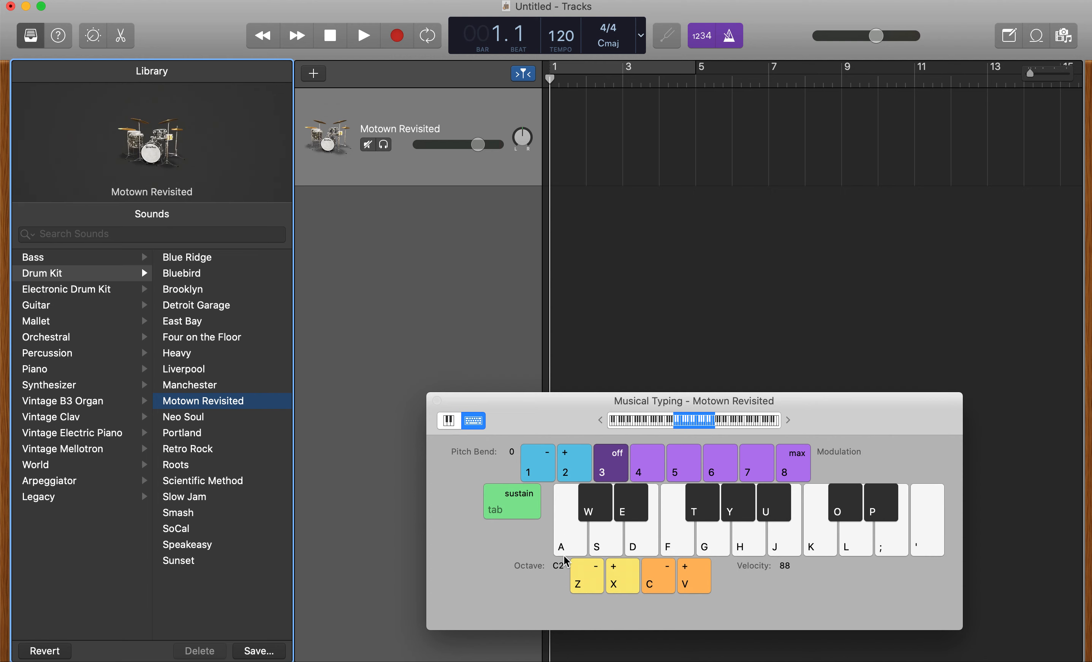
{"action": "left_click", "coordinate": [592, 583]}
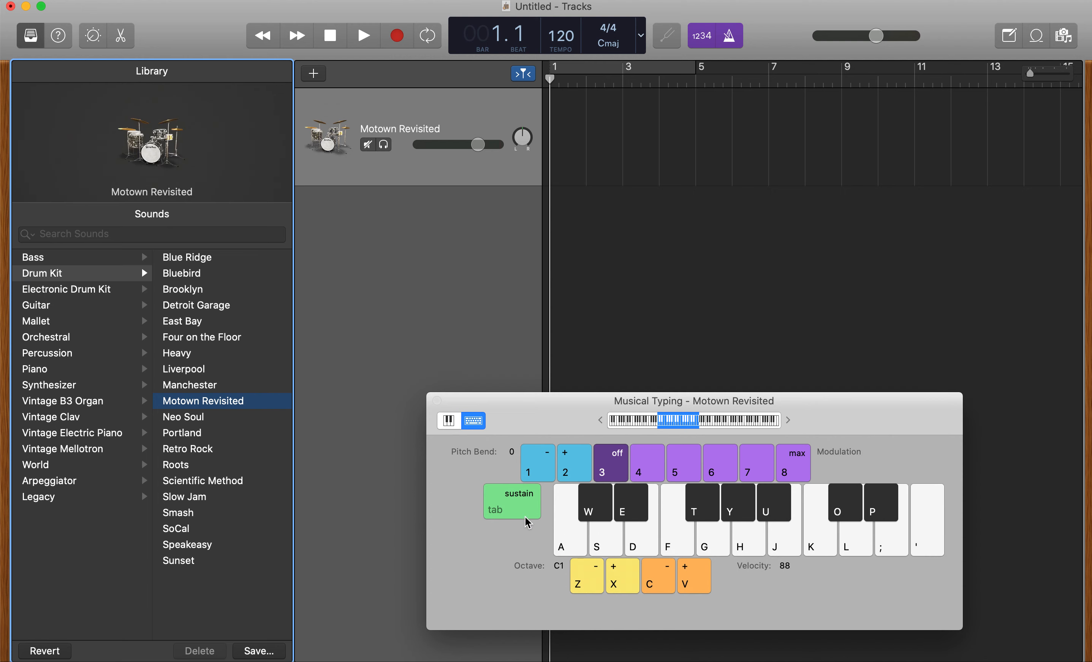
Step: Audition the Motown Revisited drum sounds by playing several test notes in the C1 octave
{"action": "left_click", "coordinate": [571, 541]}
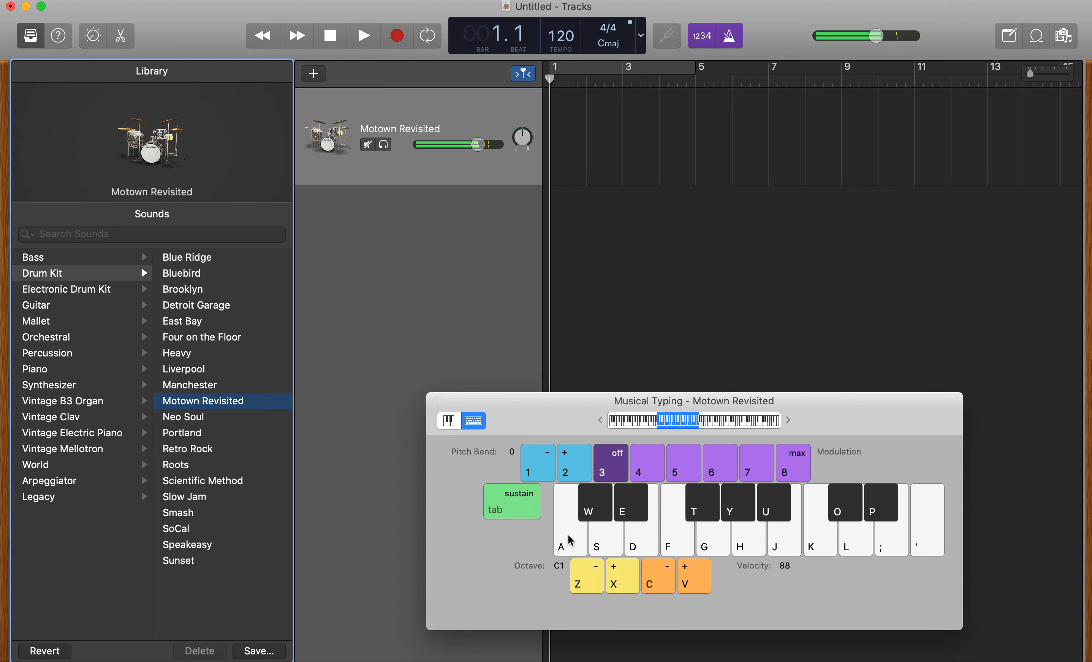
{"action": "left_click", "coordinate": [571, 541]}
{"action": "left_click", "coordinate": [571, 540]}
{"action": "left_click", "coordinate": [571, 540]}
{"action": "key", "text": "d"}
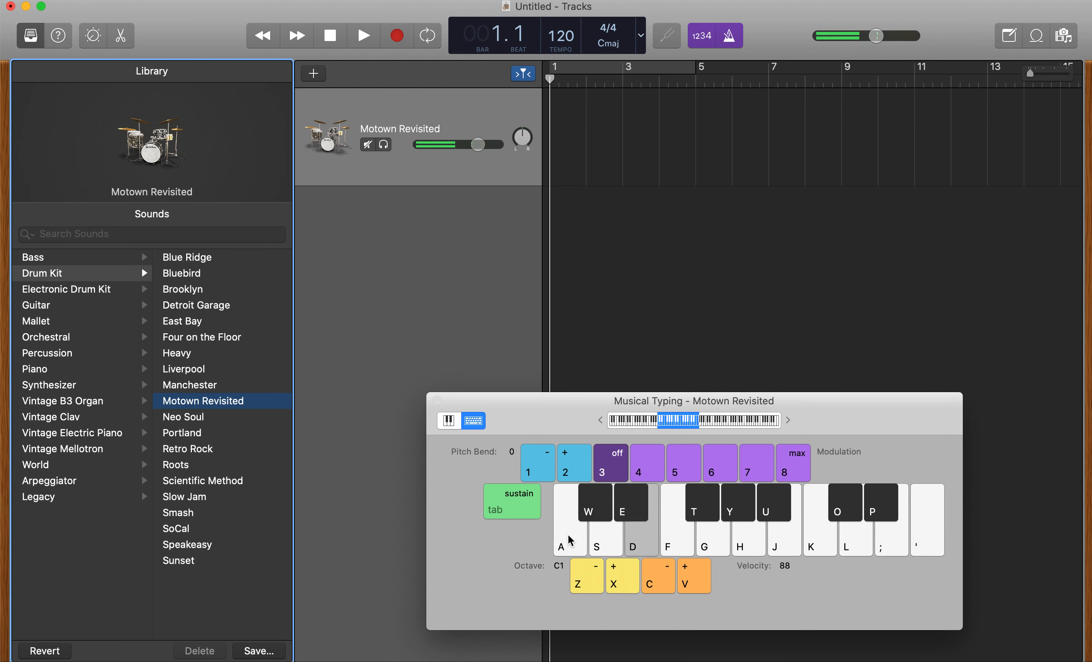
{"action": "key", "text": "t"}
{"action": "key", "text": "a"}
{"action": "key", "text": "d"}
{"action": "key", "text": "t"}
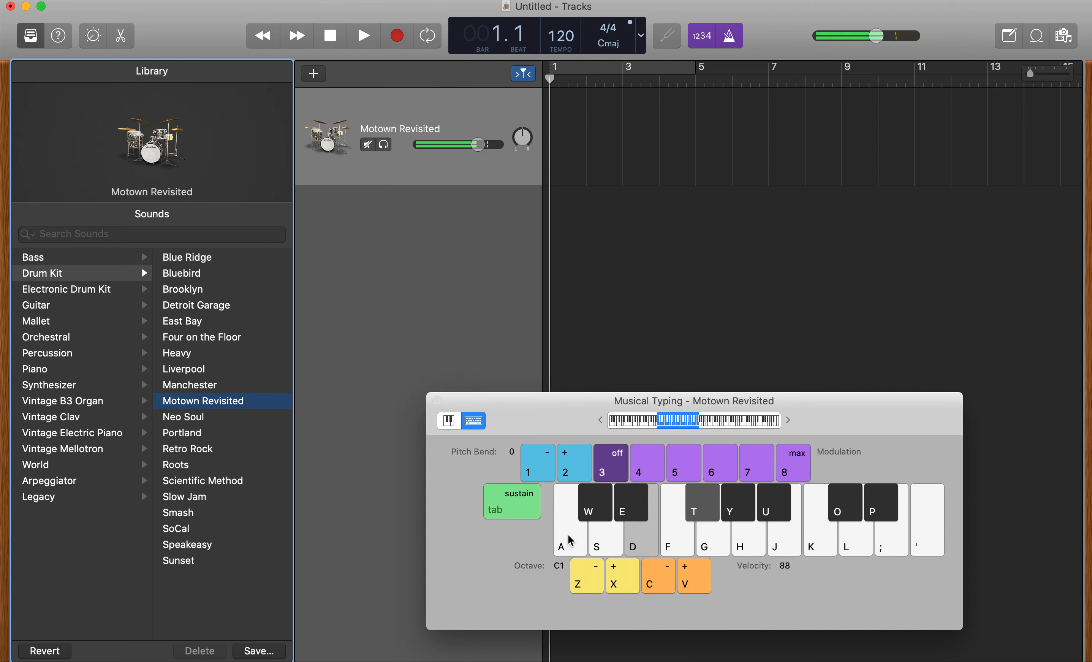
{"action": "key", "text": "d"}
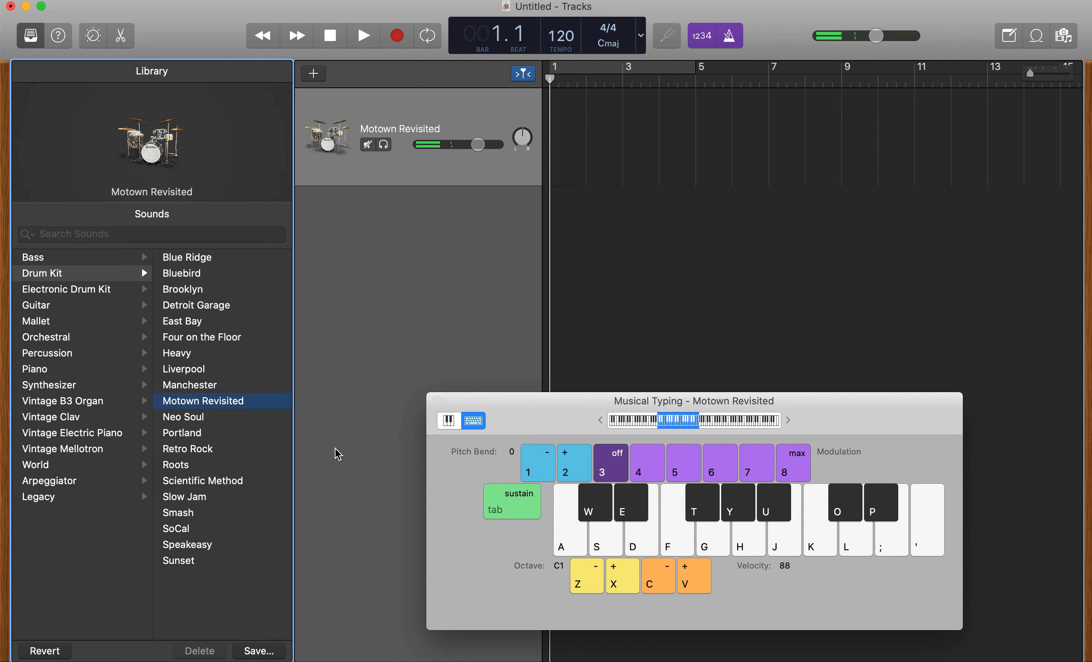
Step: Audition the Neo Soul drum kit with test notes and switch the track back to Motown Revisited
{"action": "left_click", "coordinate": [193, 419]}
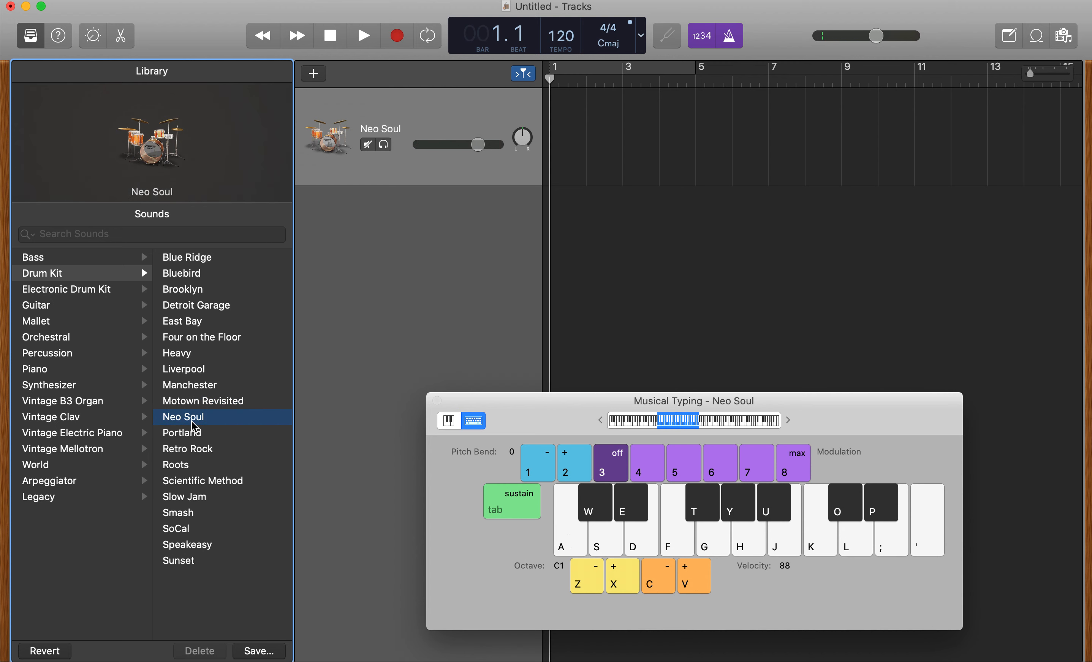
{"action": "key", "text": "a"}
{"action": "key", "text": "d"}
{"action": "key", "text": "y"}
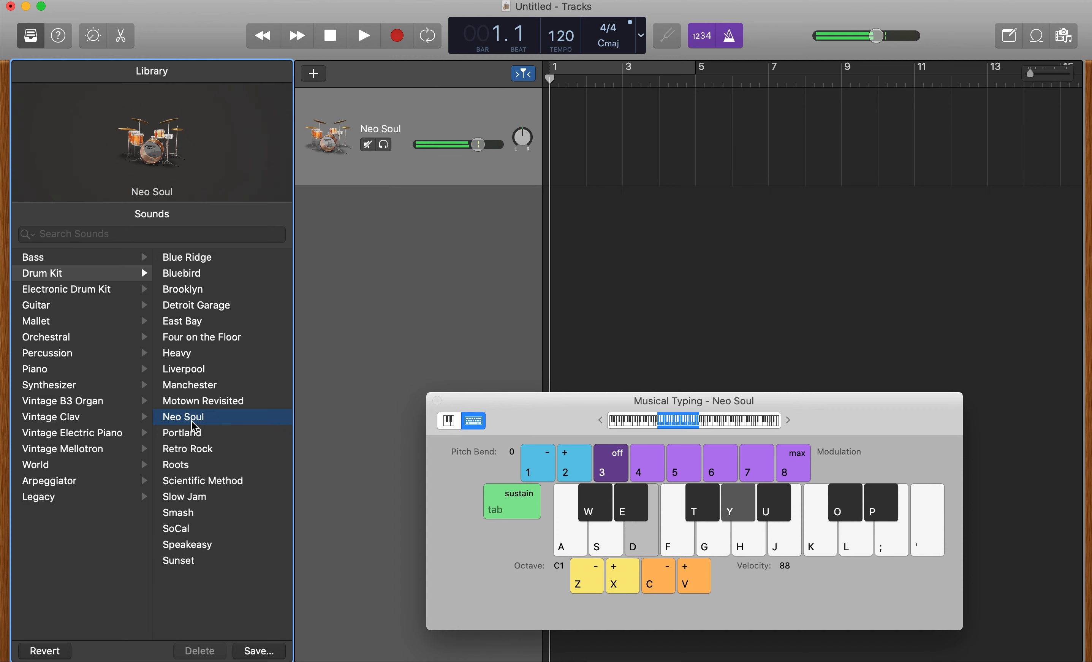
{"action": "key", "text": "t"}
{"action": "key", "text": "a"}
{"action": "key", "text": "d"}
{"action": "key", "text": "a"}
{"action": "key", "text": "t"}
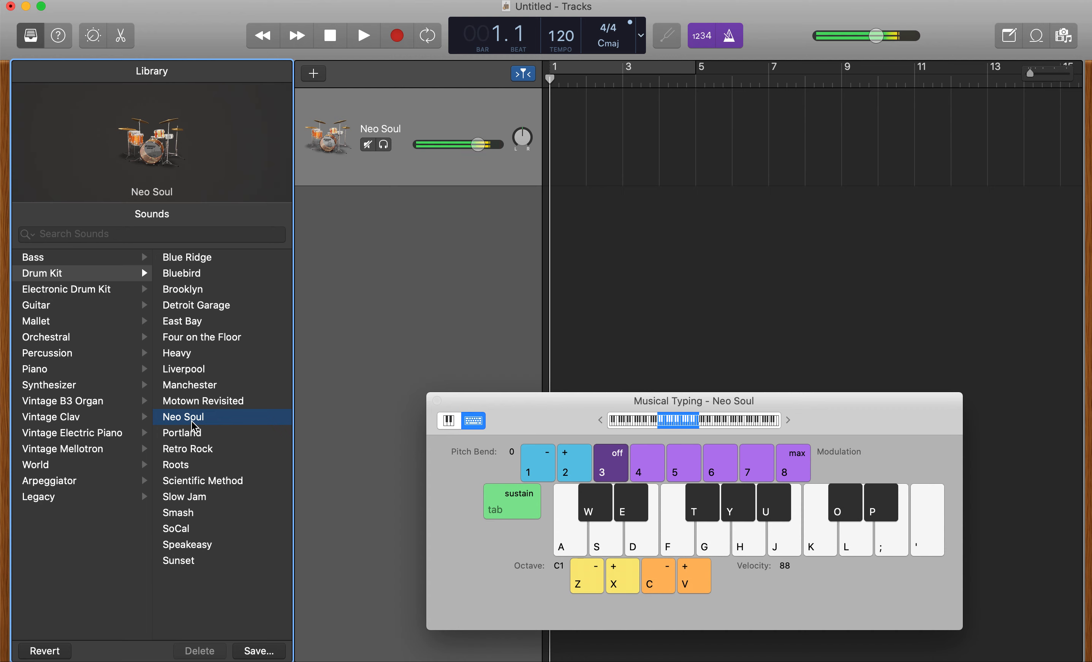
{"action": "key", "text": "d"}
{"action": "key", "text": "a"}
{"action": "key", "text": "d"}
{"action": "key", "text": "t"}
{"action": "left_click", "coordinate": [198, 401]}
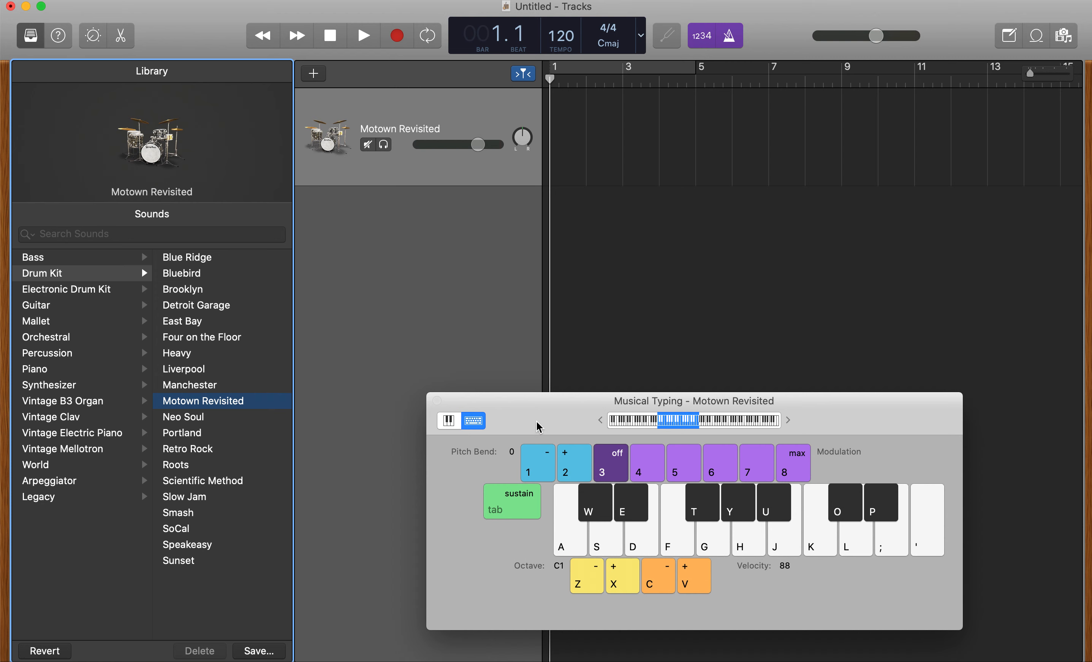
{"action": "key", "text": "a"}
Step: Record a two-bar drum pattern on note C1 from bar 1 and stop the recording
{"action": "left_click", "coordinate": [395, 39]}
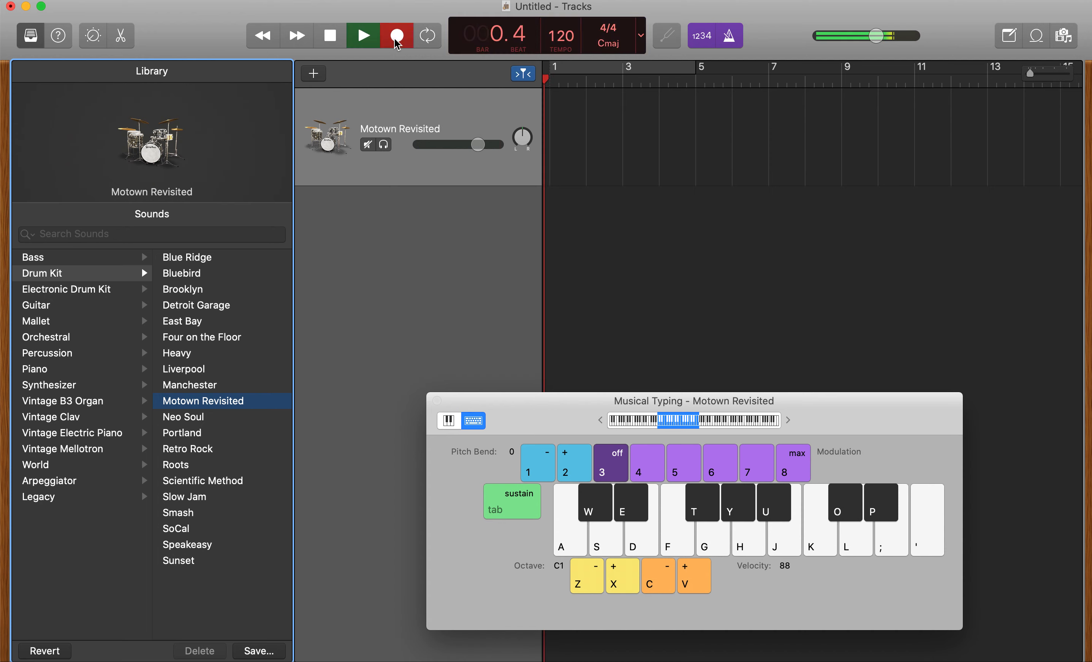
{"action": "key", "text": "a"}
{"action": "key", "text": "a"}
{"action": "key", "text": "a"}
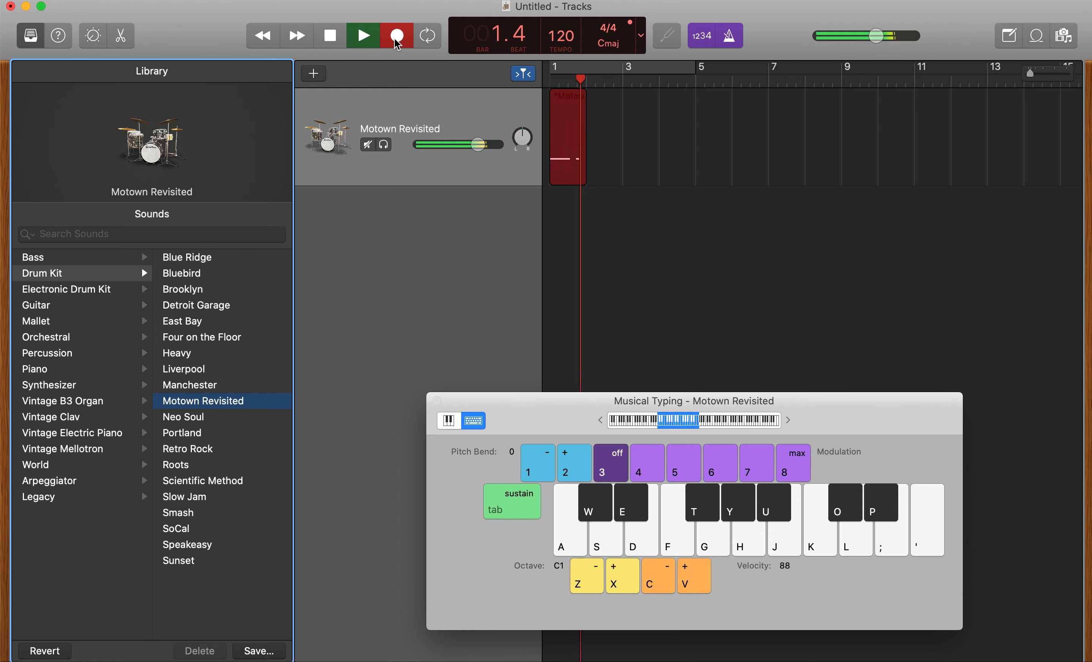
{"action": "key", "text": "a"}
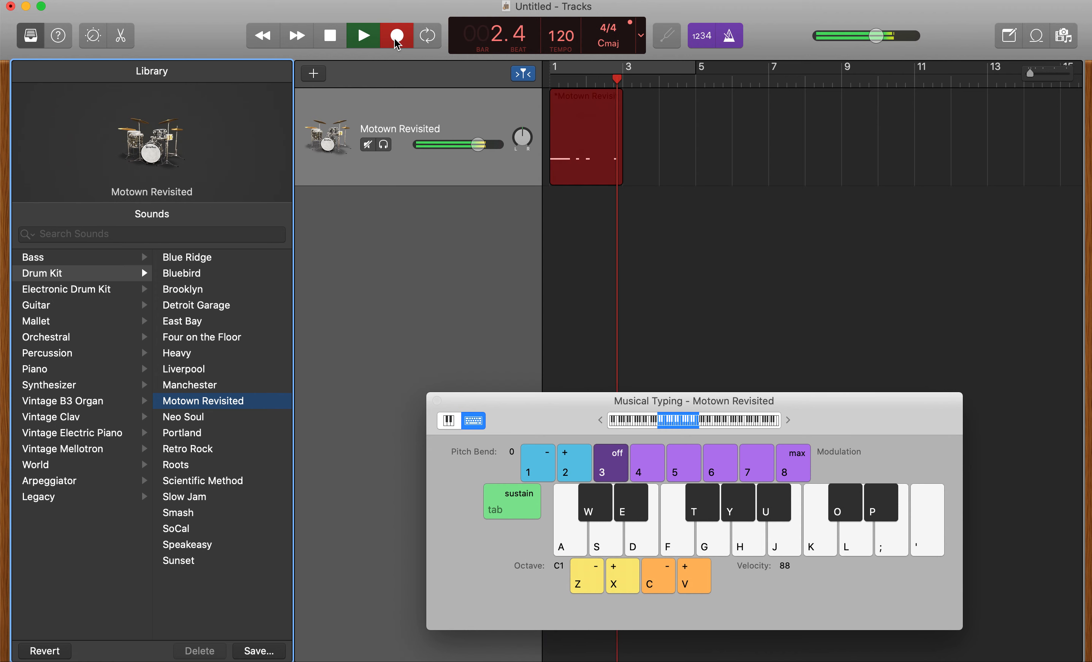
{"action": "key", "text": "space"}
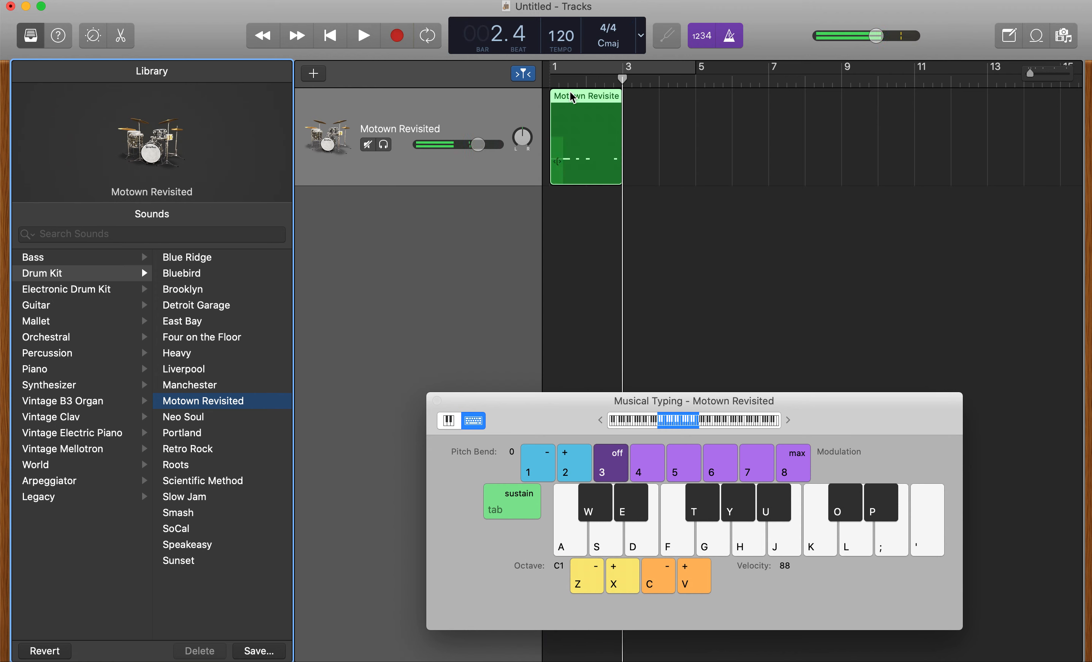
Step: Open the recorded region in an enlarged Piano Roll, hiding the Library and moving Musical Typing clear of the notes
{"action": "double_click", "coordinate": [595, 125]}
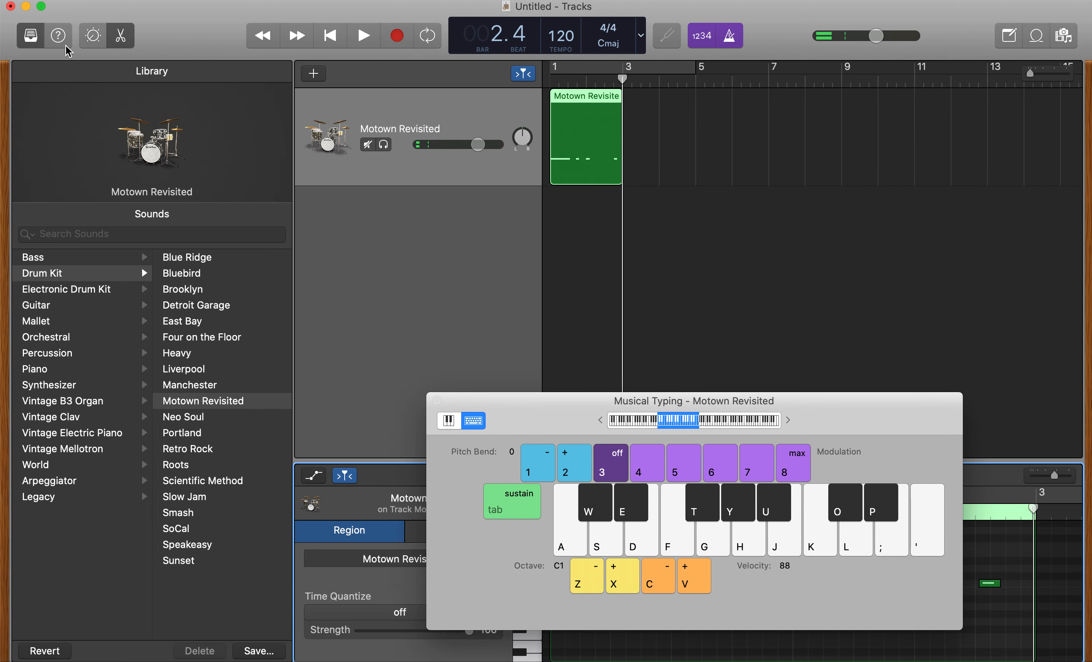
{"action": "left_click", "coordinate": [31, 35]}
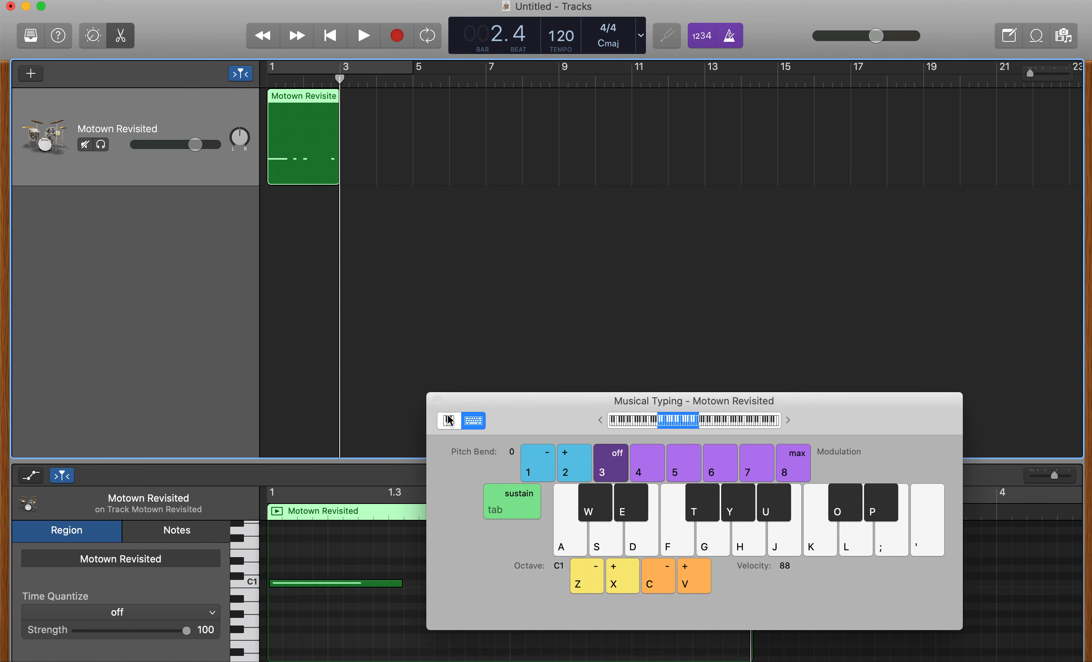
{"action": "left_click_drag", "start_coordinate": [487, 404], "coordinate": [631, 183]}
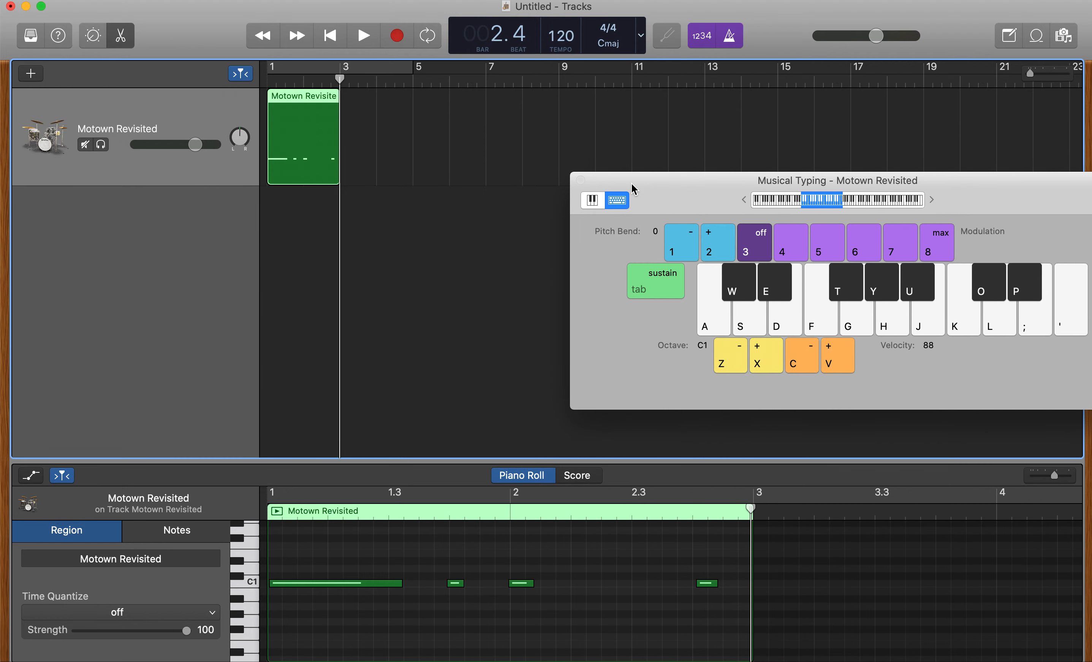
{"action": "left_click", "coordinate": [606, 628]}
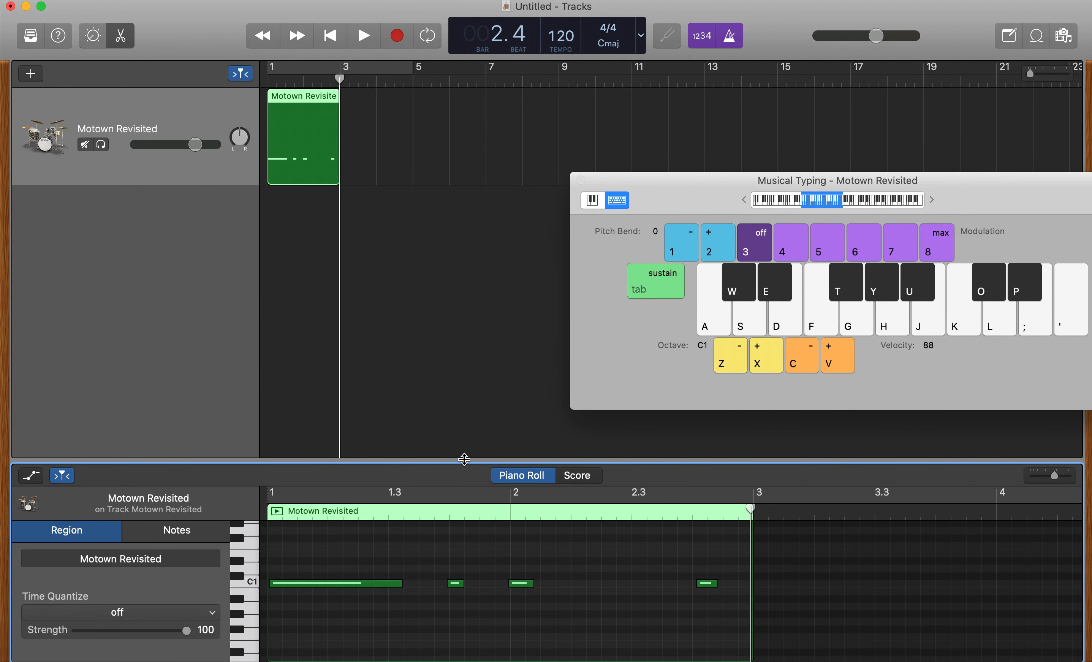
{"action": "left_click_drag", "start_coordinate": [463, 461], "coordinate": [451, 371]}
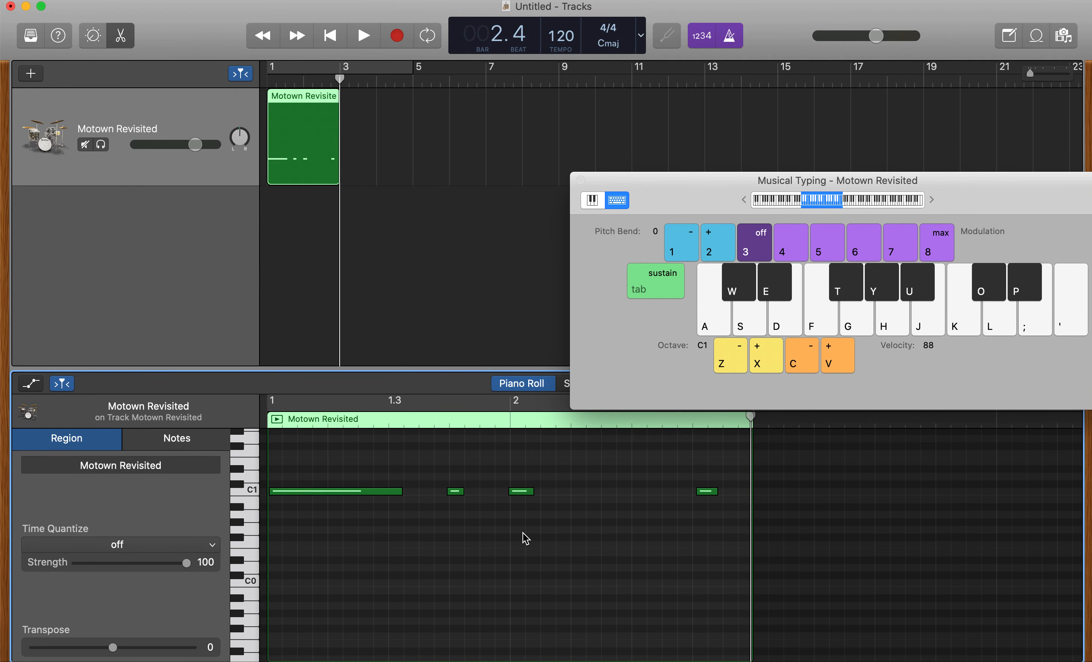
Step: Select all notes in the recorded region and quantize their timing to 1/8 Note
{"action": "key", "text": "super+a"}
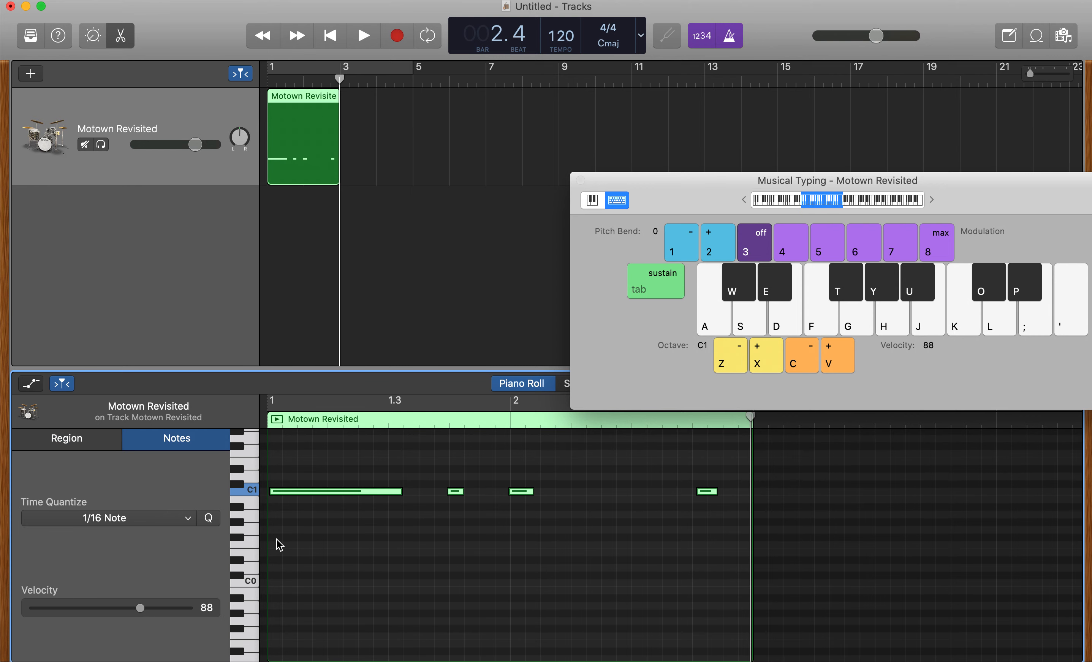
{"action": "scroll", "coordinate": [346, 526], "scroll_direction": "up", "scroll_amount": 5}
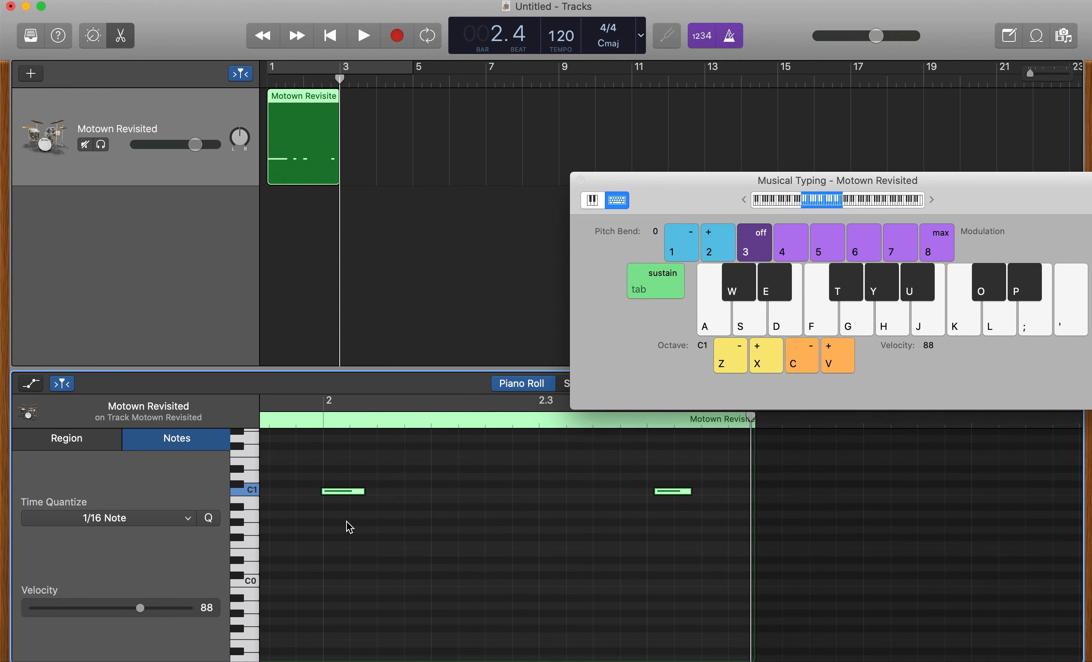
{"action": "scroll", "coordinate": [346, 526], "scroll_direction": "left", "scroll_amount": 5}
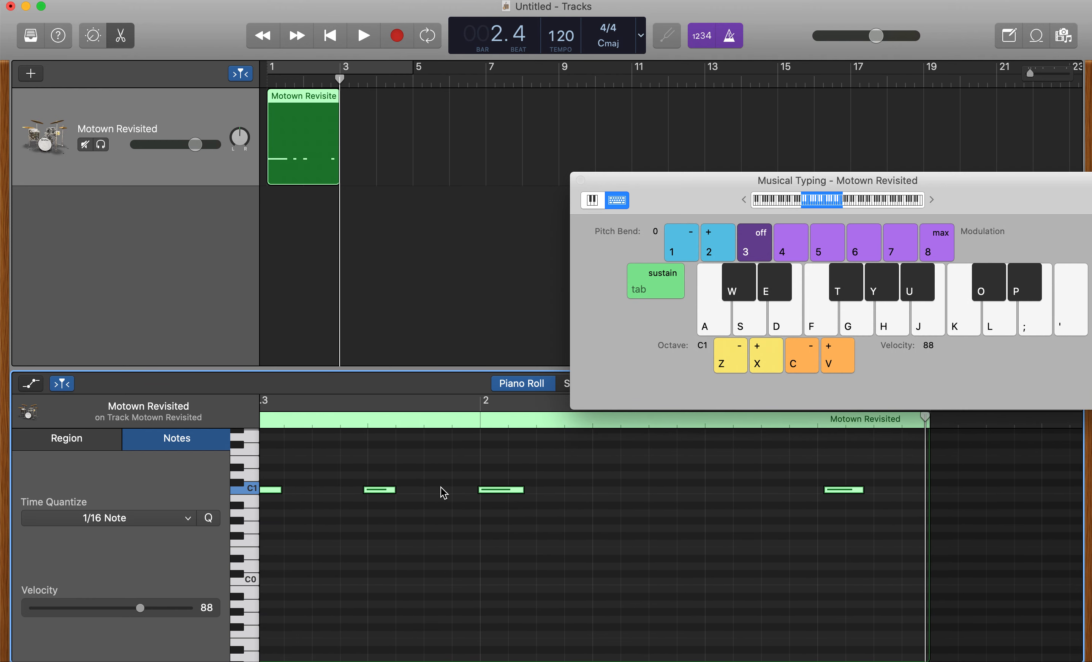
{"action": "scroll", "coordinate": [507, 508], "scroll_direction": "left", "scroll_amount": 5}
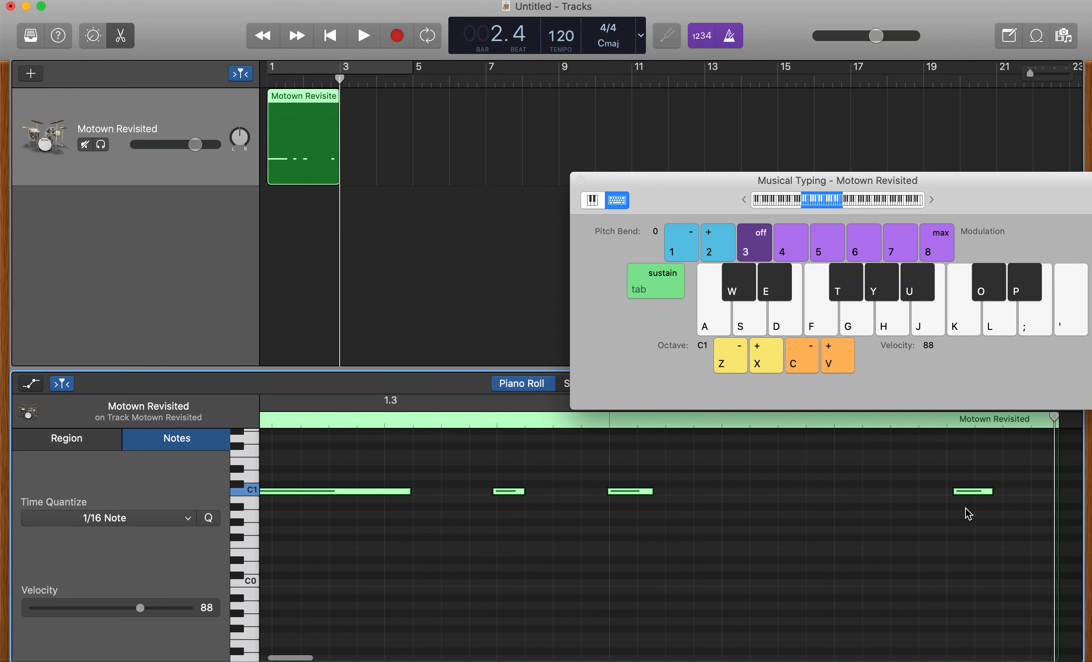
{"action": "left_click", "coordinate": [109, 526]}
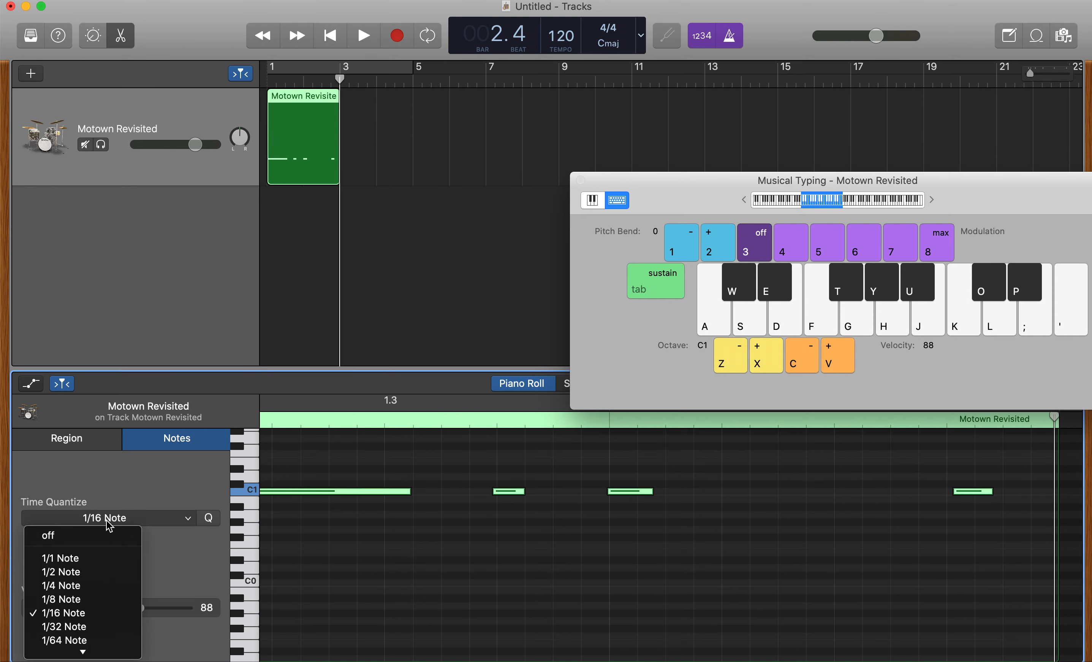
{"action": "left_click", "coordinate": [88, 598]}
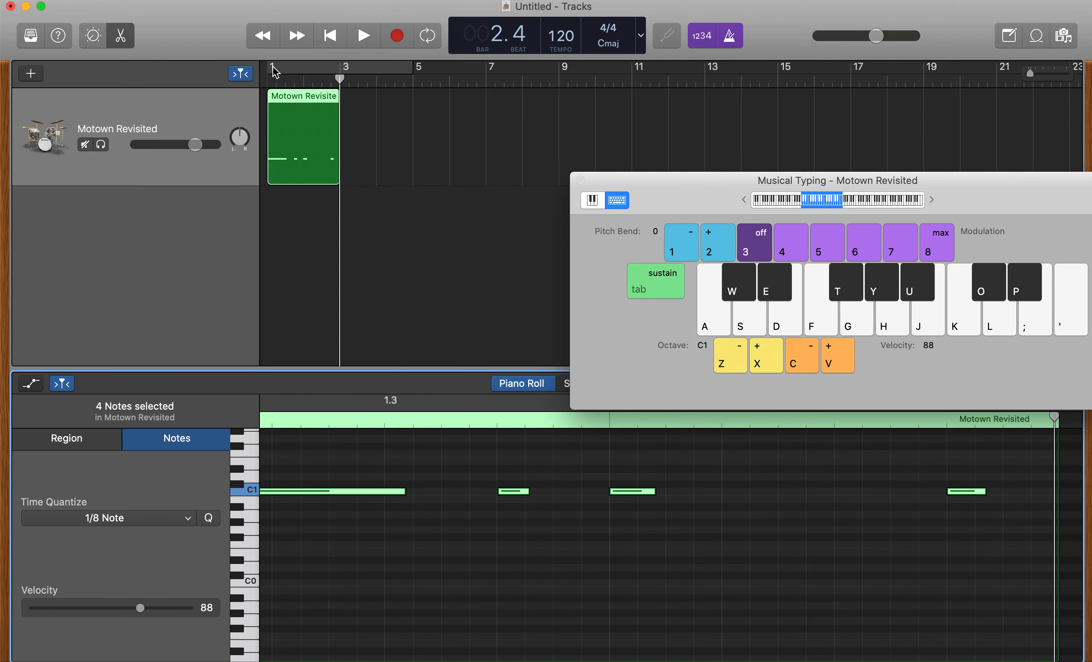
Step: Enable a cycle range over bars 1 and 2, play the quantized pattern, and stop playback
{"action": "left_click_drag", "start_coordinate": [272, 71], "coordinate": [334, 62]}
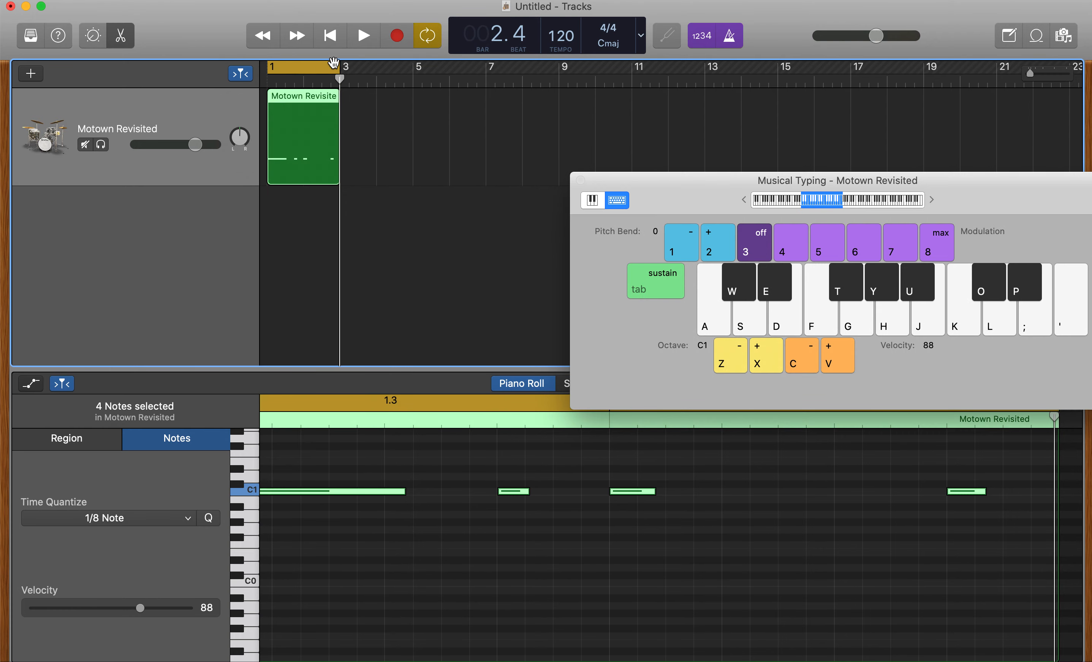
{"action": "key", "text": "space"}
{"action": "key", "text": "a"}
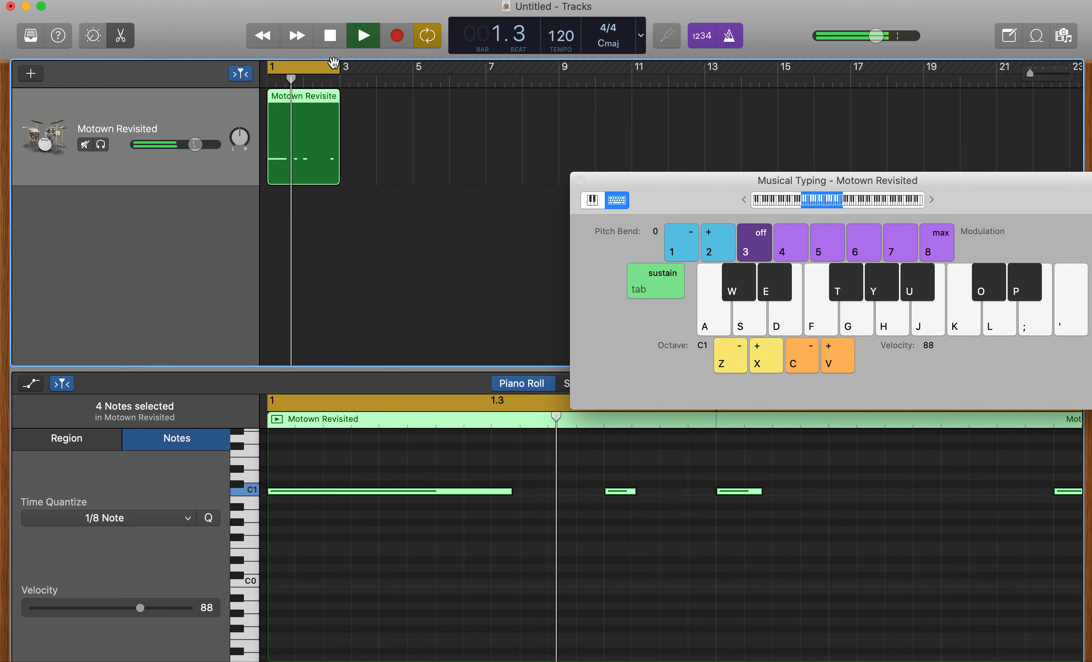
{"action": "key", "text": "a"}
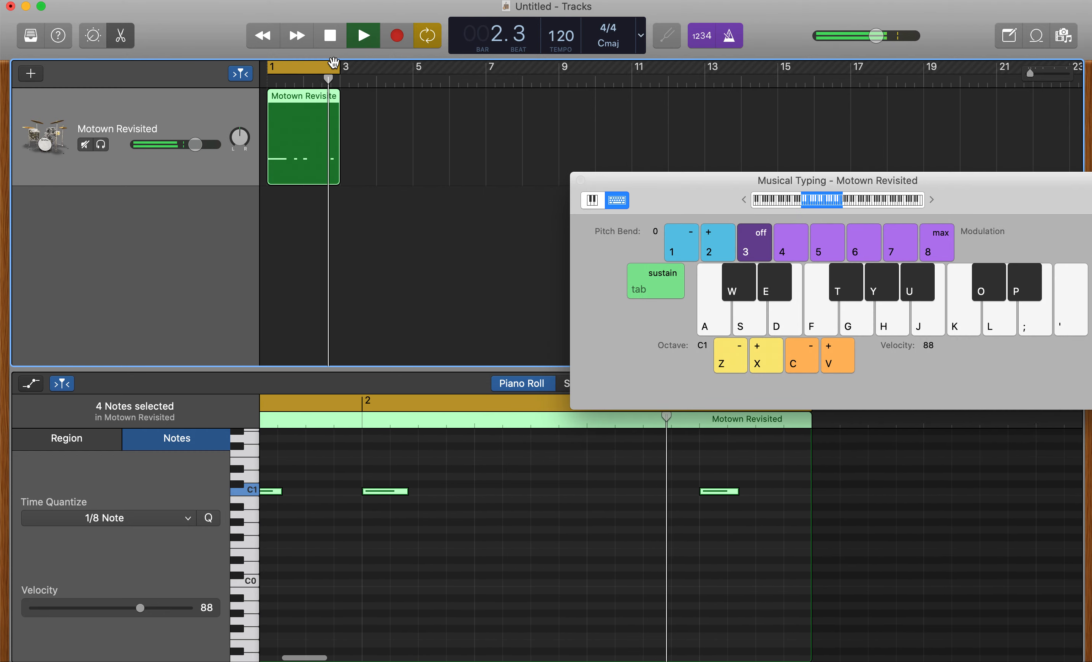
{"action": "left_click", "coordinate": [327, 38]}
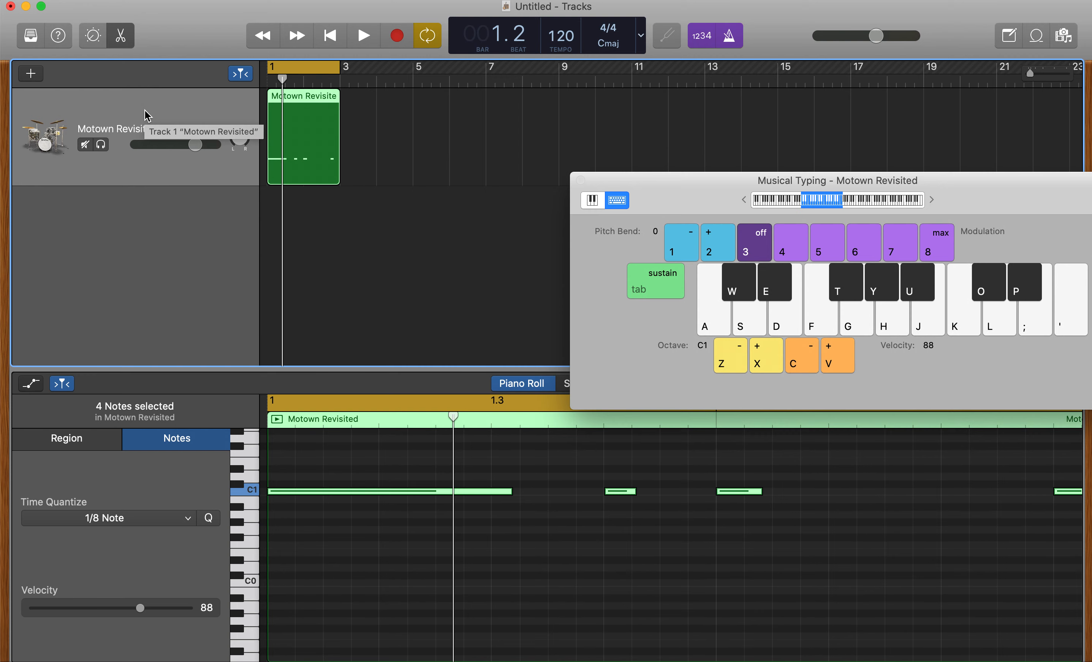
Step: Duplicate the Motown Revisited track and delete the copied region so the second track is empty
{"action": "key", "text": "super+d"}
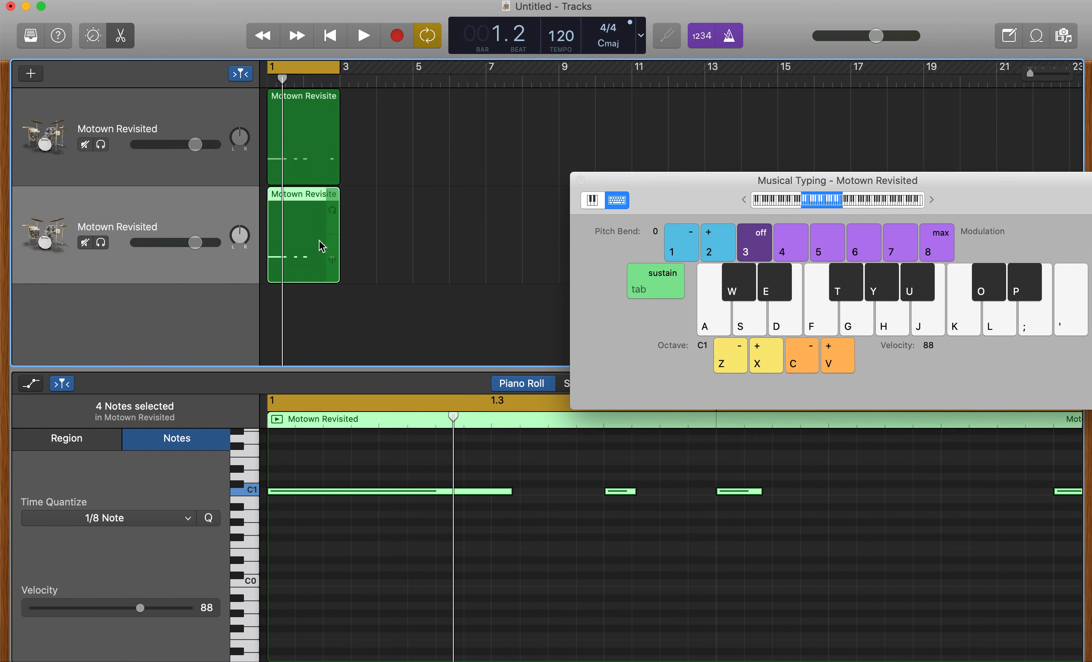
{"action": "key", "text": "Delete"}
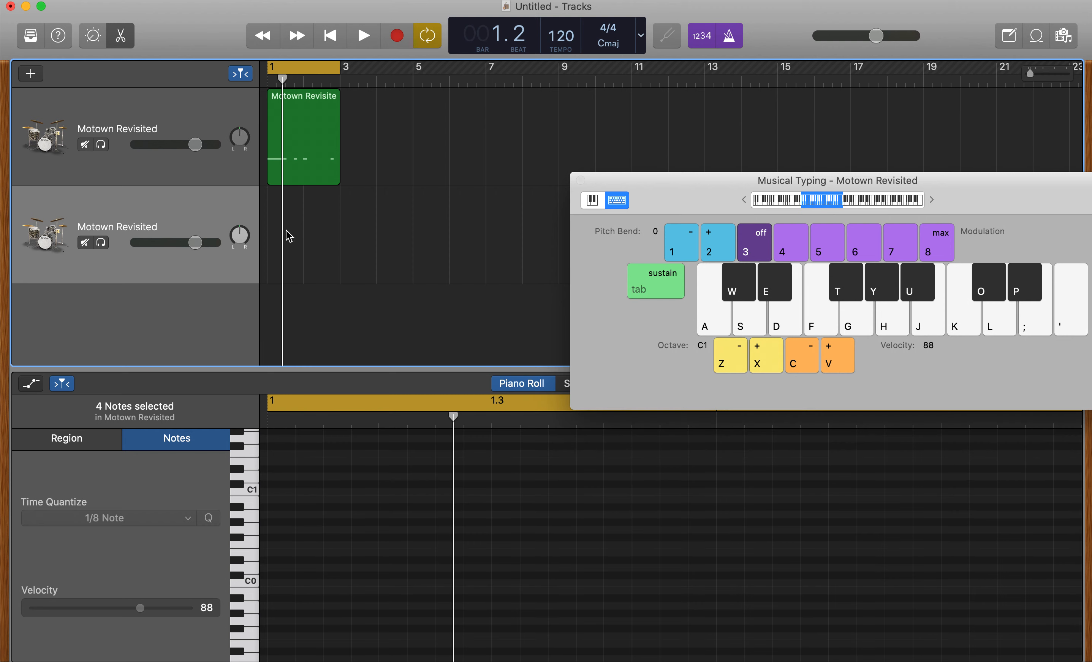
Step: Audition the snare and hand clap sounds of the drum kit on the empty second track
{"action": "key", "text": "d"}
{"action": "key", "text": "e"}
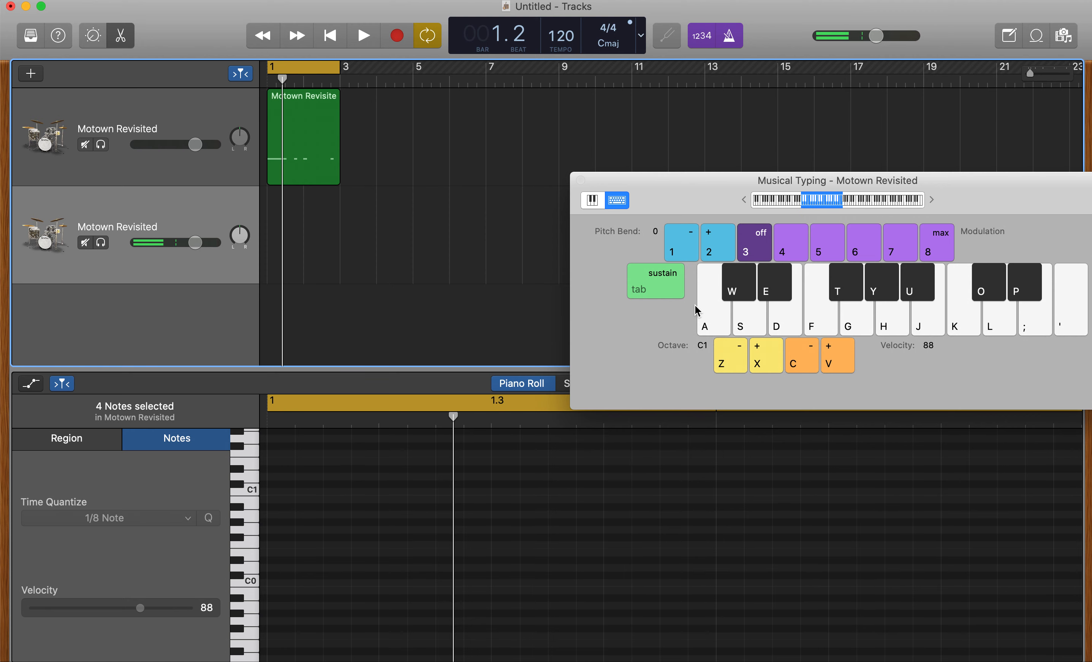
{"action": "key", "text": "e"}
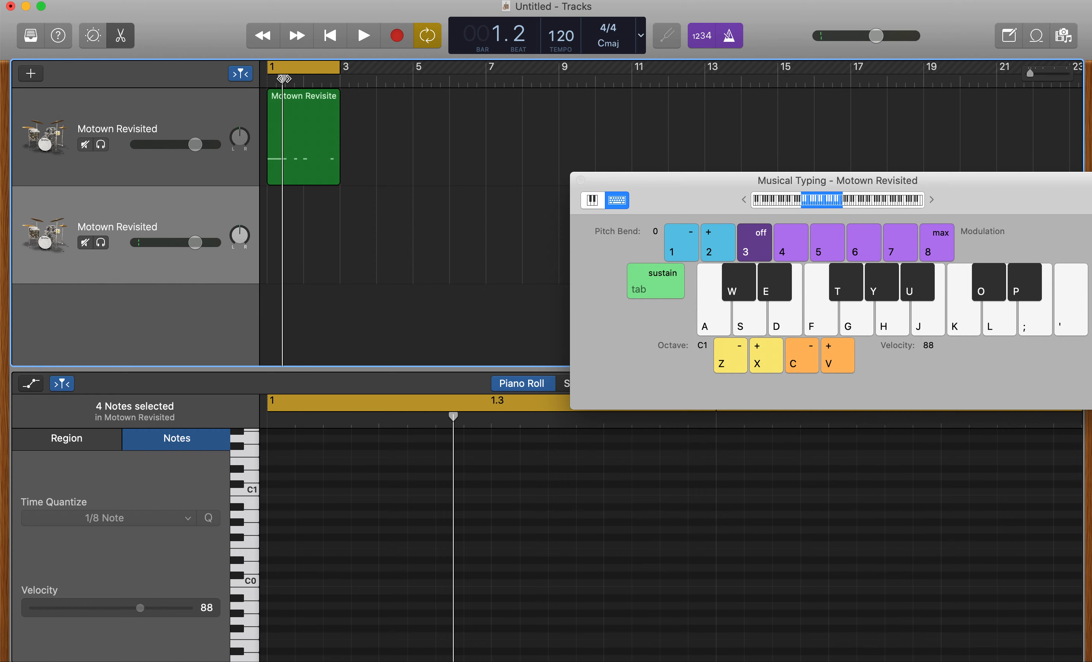
Step: Rehearse a hand clap pattern on the second track over the looping kick pattern, and stop playback
{"action": "key", "text": "space"}
{"action": "key", "text": "e"}
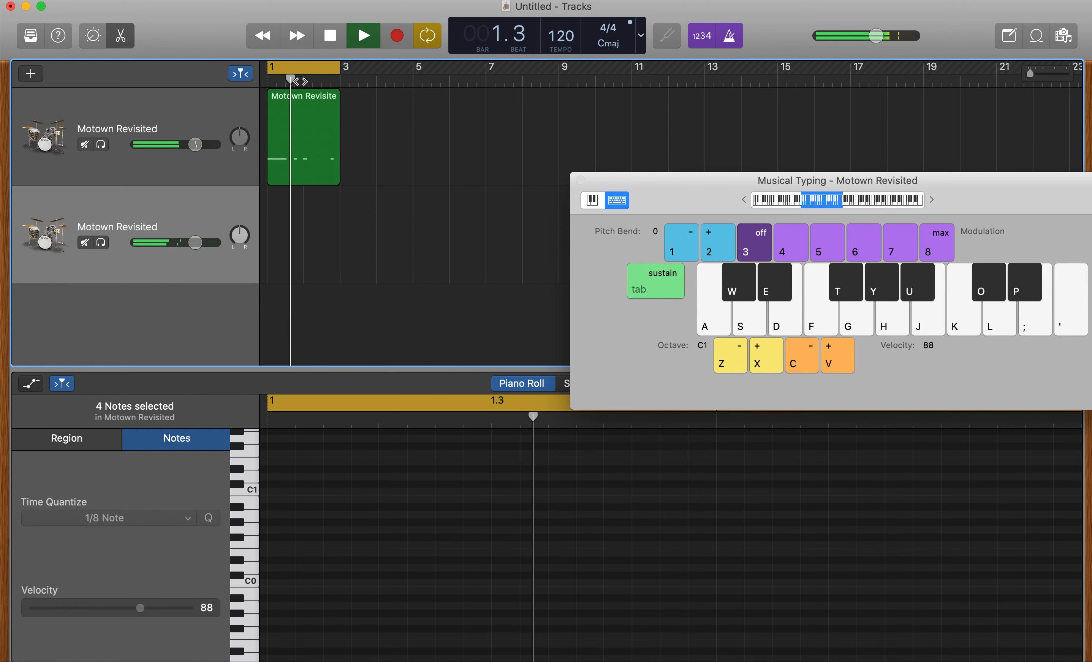
{"action": "key", "text": "e"}
{"action": "key", "text": "e"}
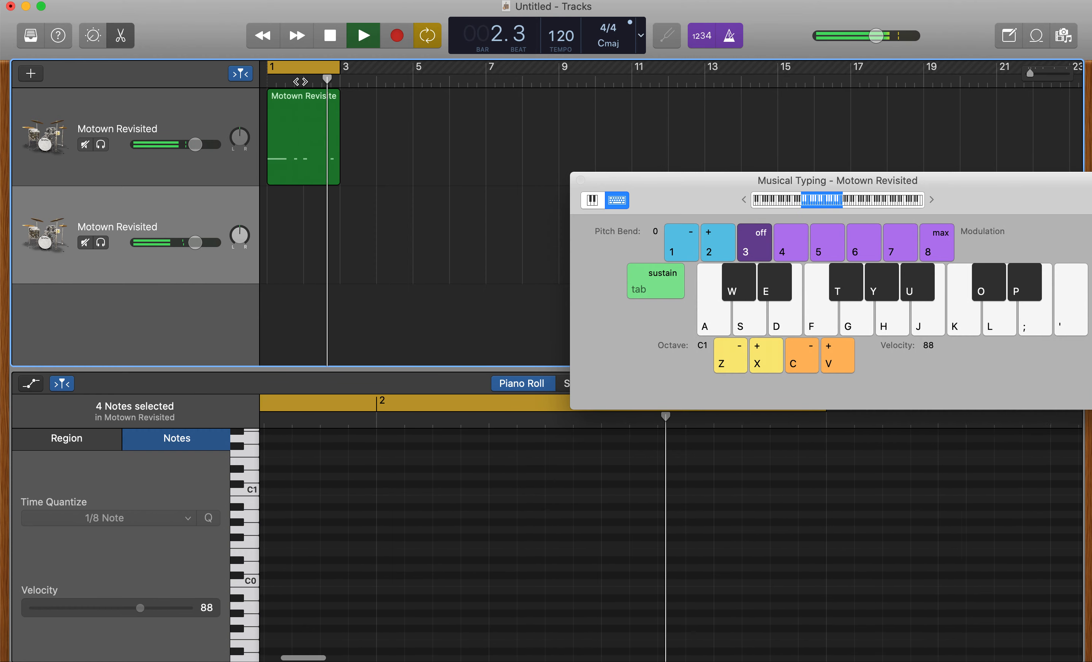
{"action": "key", "text": "e"}
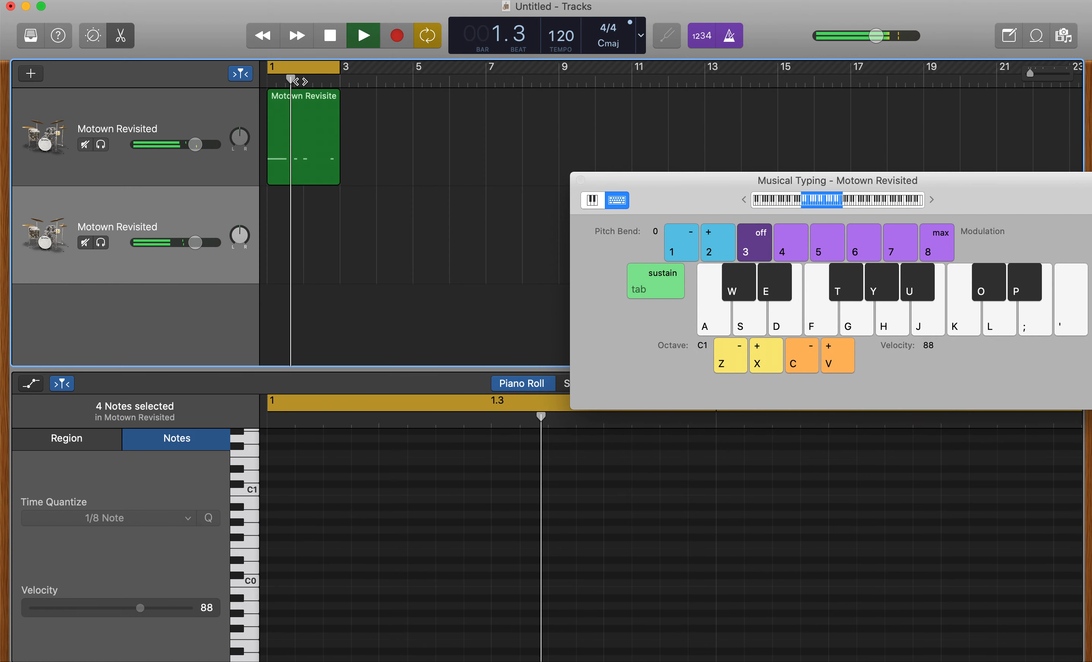
{"action": "key", "text": "e"}
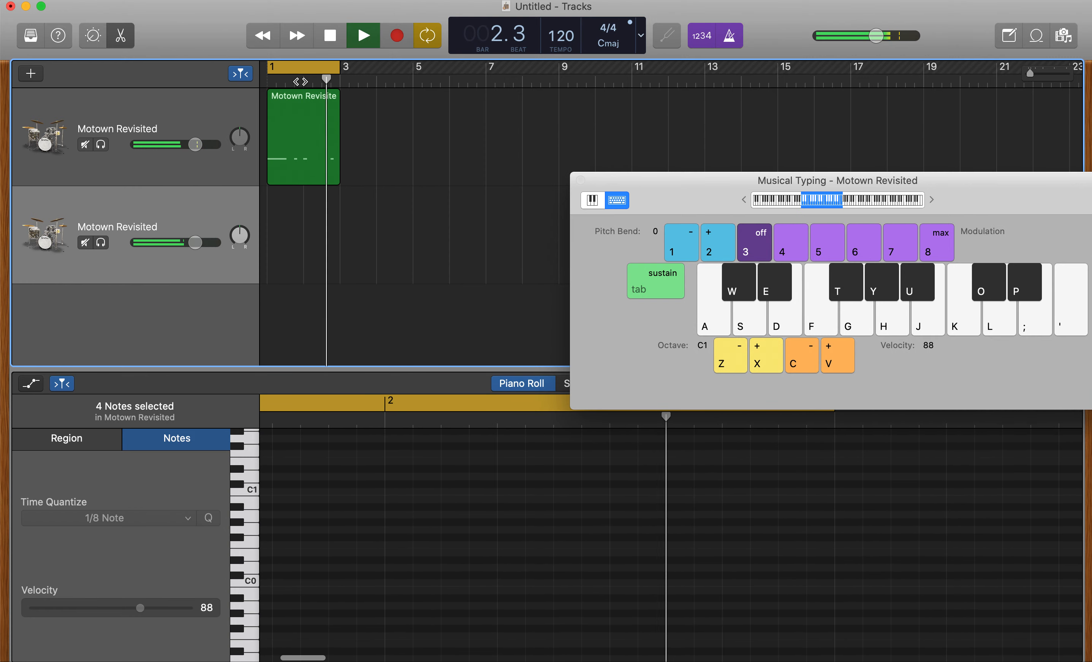
{"action": "key", "text": "e"}
{"action": "key", "text": "e"}
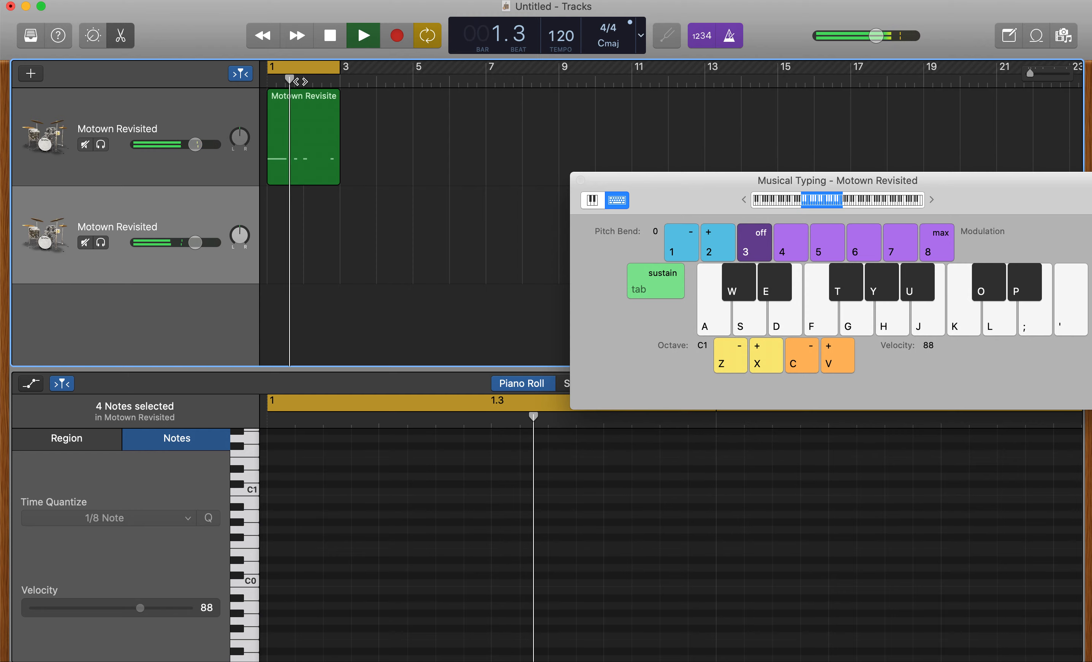
{"action": "key", "text": "e"}
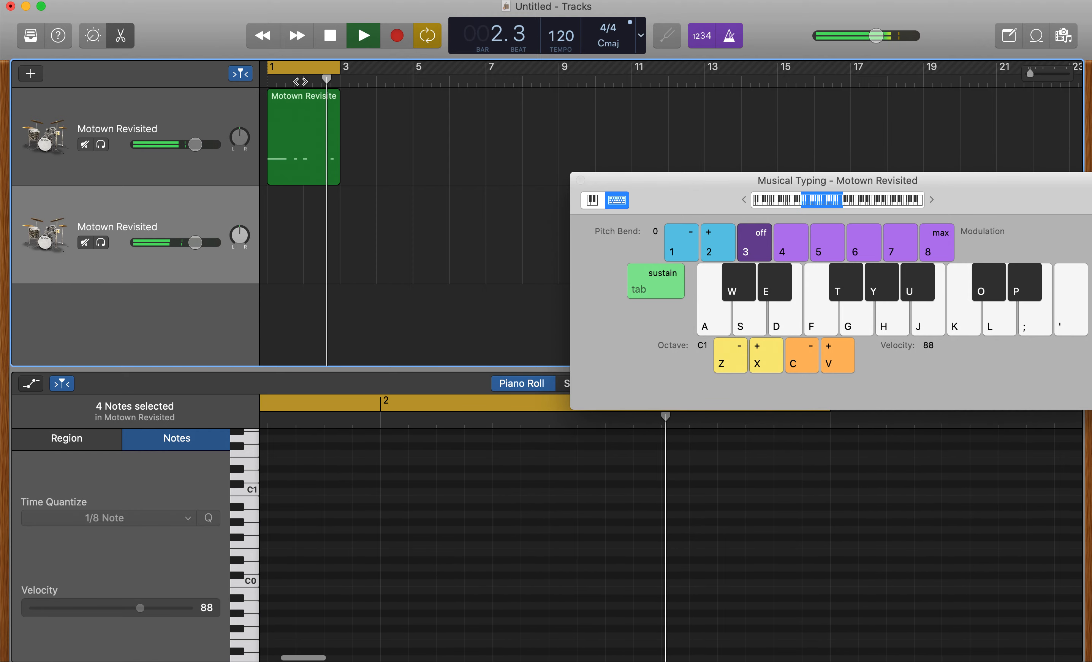
{"action": "key", "text": "e"}
{"action": "key", "text": "e"}
{"action": "key", "text": "space"}
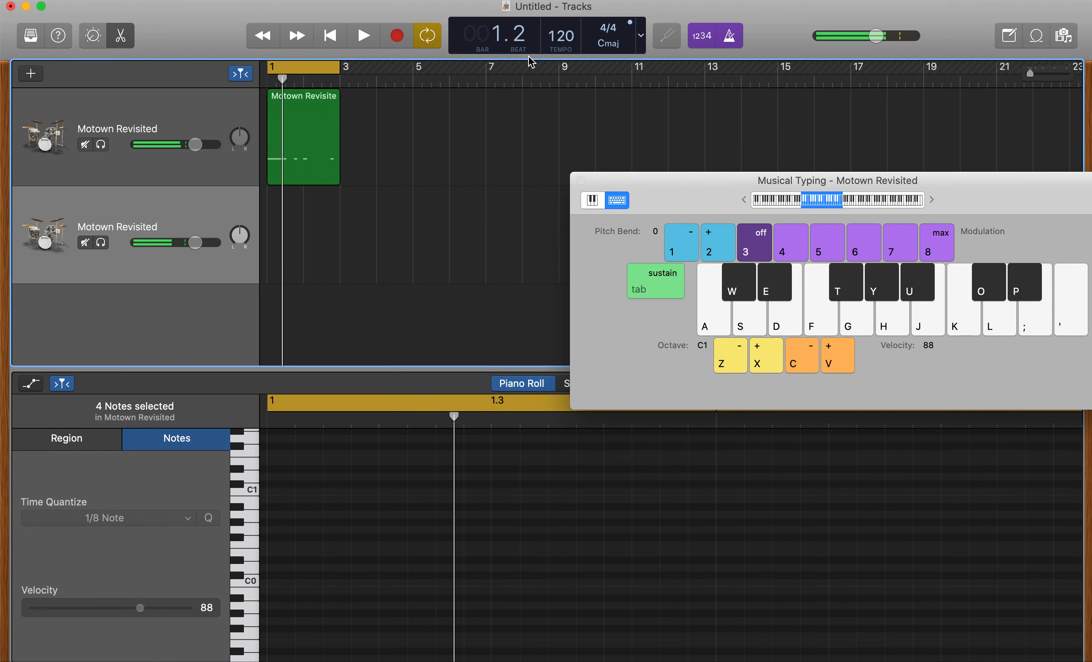
Step: Turn off the cycle range and record four hand clap notes across bars 1 and 2 on the second track
{"action": "left_click", "coordinate": [289, 67]}
{"action": "key", "text": "Return"}
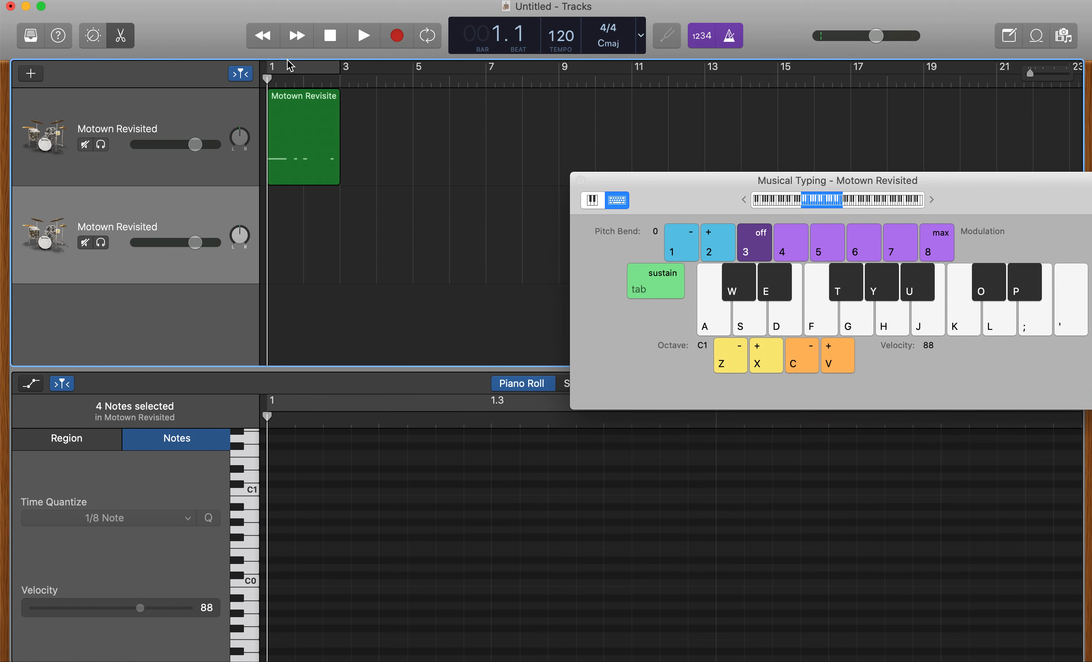
{"action": "left_click", "coordinate": [397, 39]}
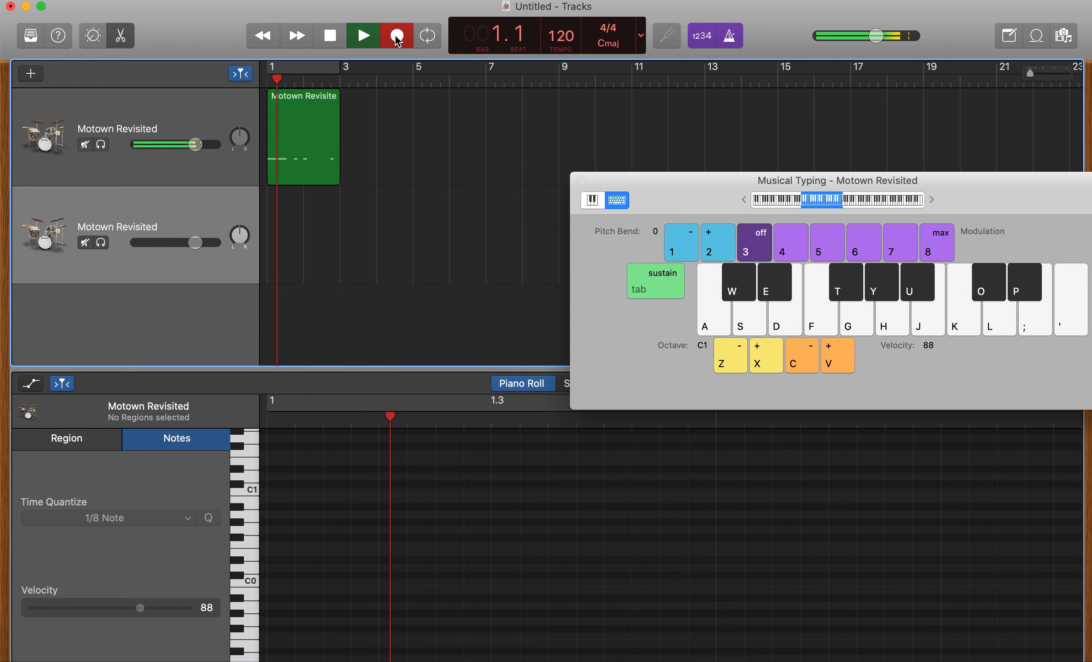
{"action": "key", "text": "e"}
{"action": "key", "text": "e"}
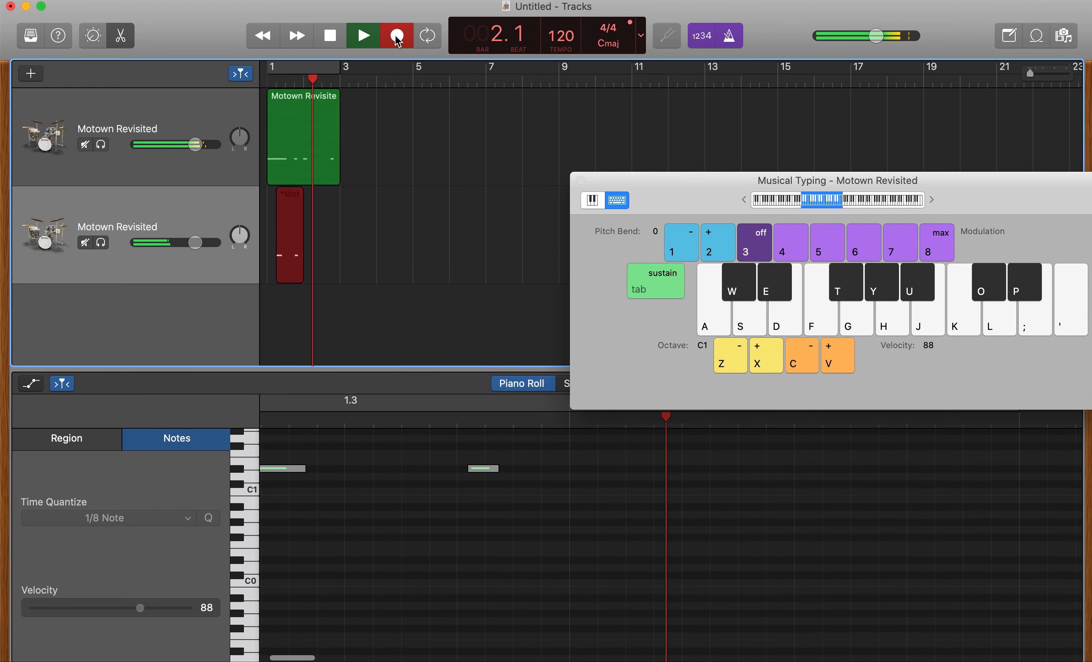
{"action": "key", "text": "e"}
{"action": "key", "text": "e"}
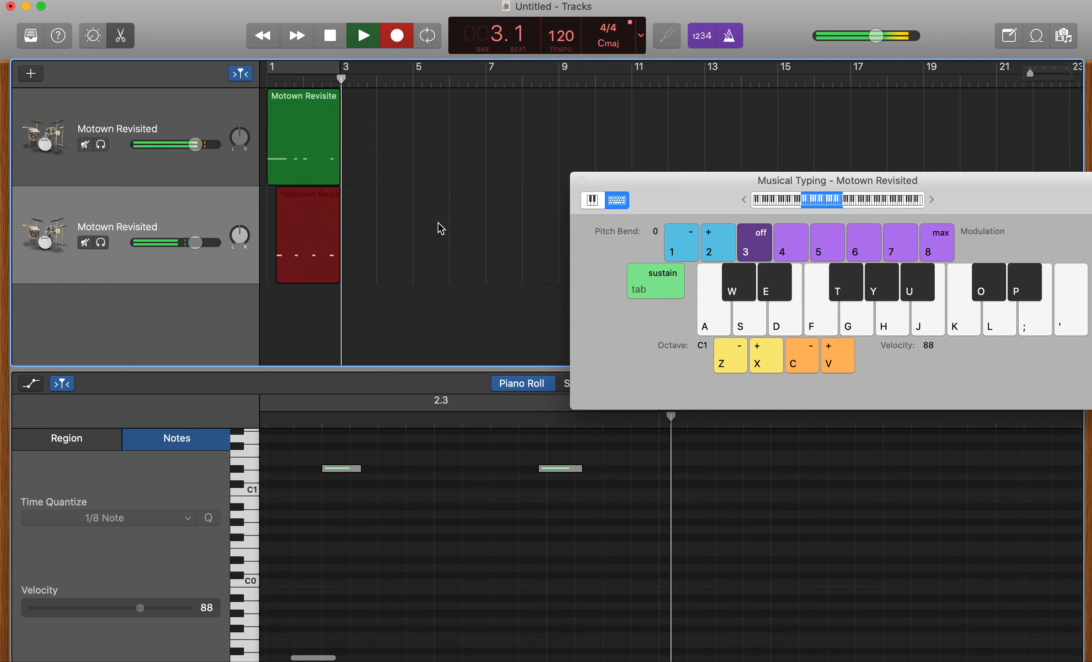
{"action": "key", "text": "space"}
Step: Select all notes in the recorded clap region and quantize their timing to 1/8 Note
{"action": "left_click", "coordinate": [492, 526]}
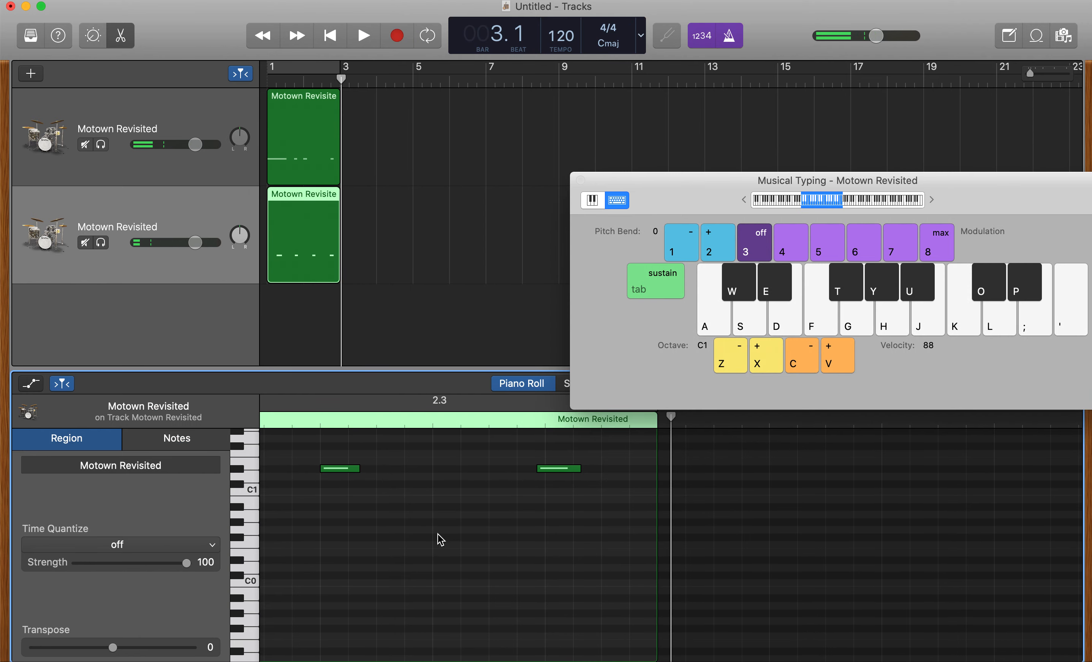
{"action": "key", "text": "super+a"}
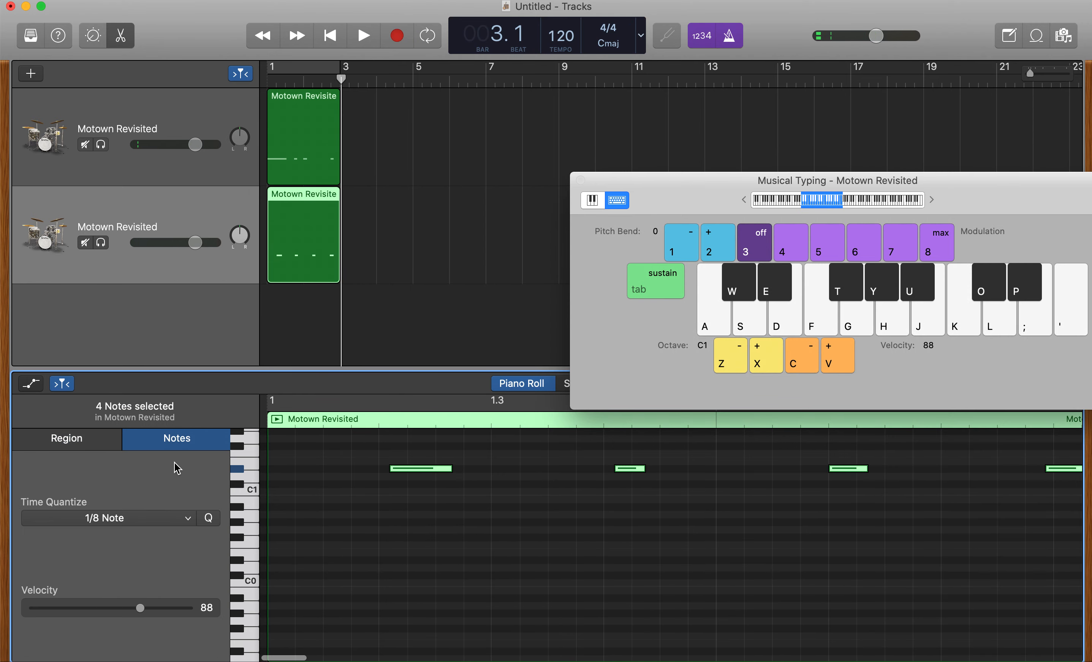
{"action": "left_click", "coordinate": [210, 518]}
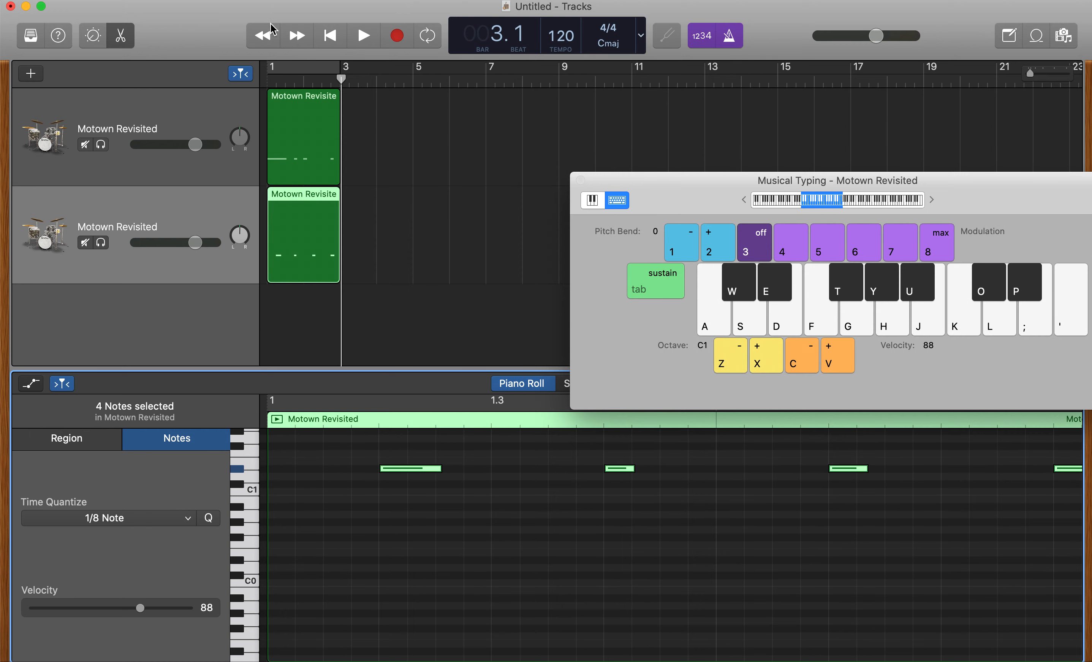
Step: Enable the cycle range over bars 1 and 2, play the kick and clap patterns together, and stop playback
{"action": "left_click", "coordinate": [289, 74]}
{"action": "key", "text": "space"}
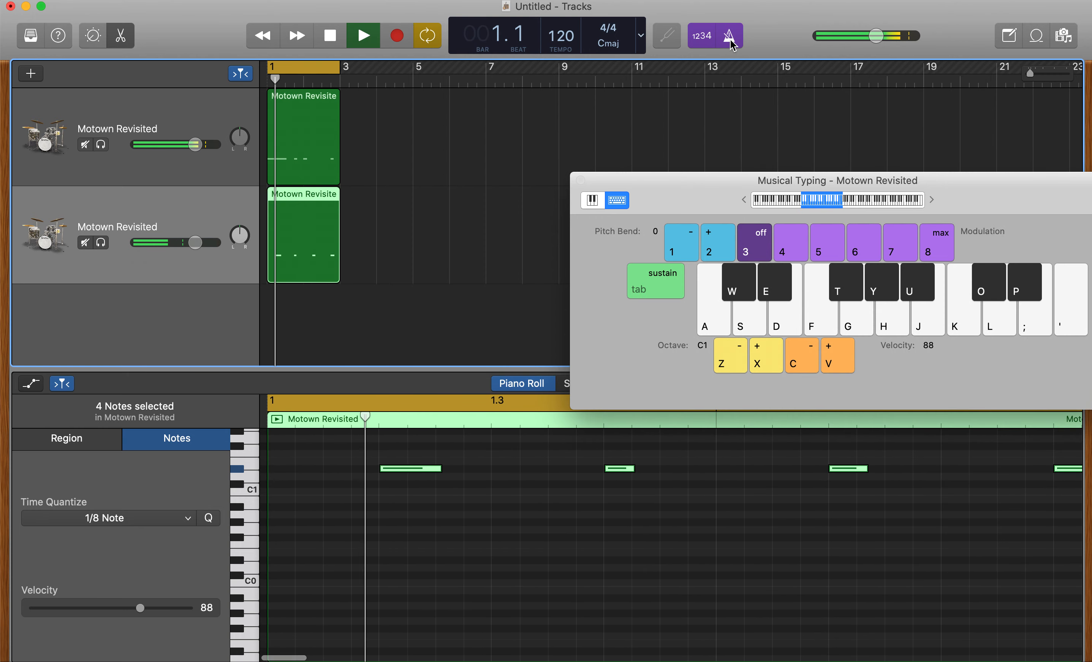
{"action": "key", "text": "space"}
Step: Duplicate the second track with its region, and rename the first track Kick and the second Clap
{"action": "left_click_drag", "start_coordinate": [106, 219], "coordinate": [125, 293]}
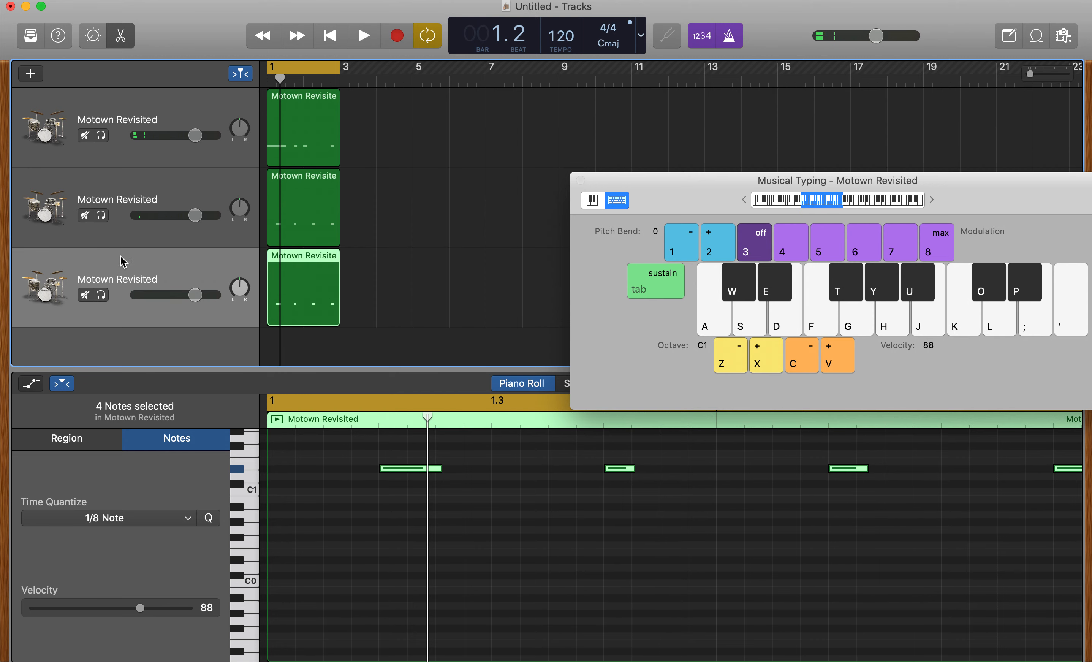
{"action": "double_click", "coordinate": [122, 118]}
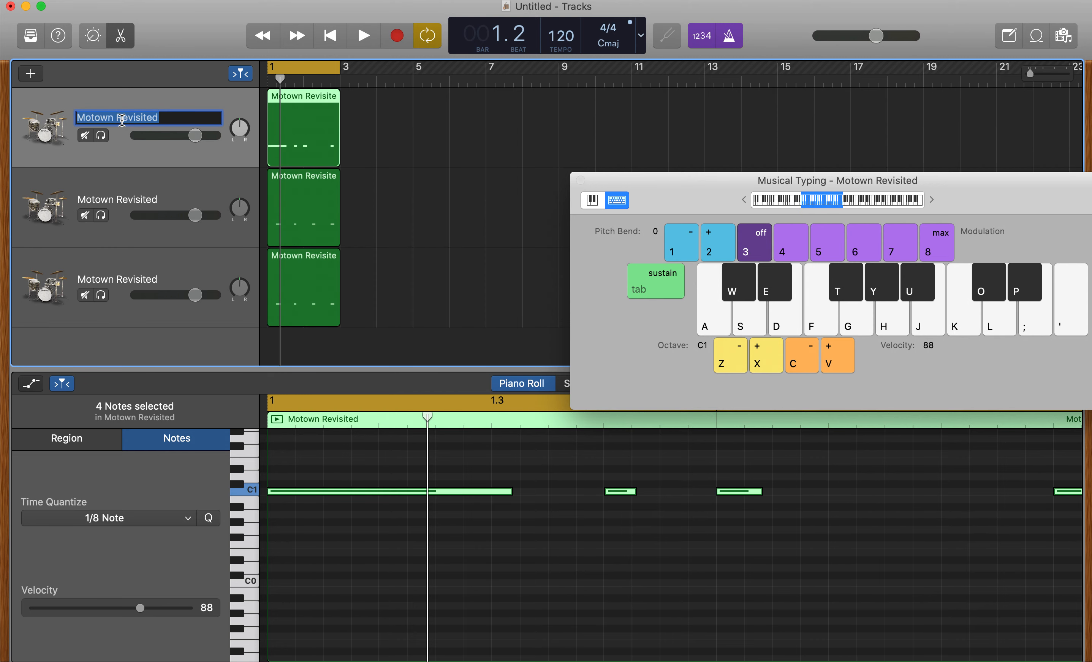
{"action": "type", "text": "Kick"}
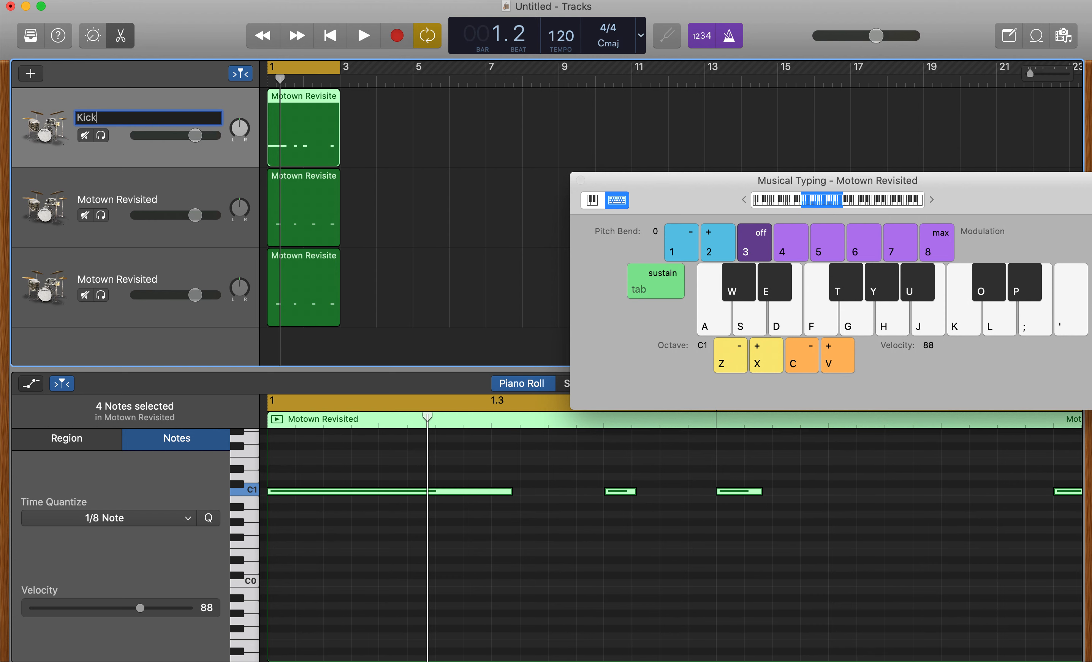
{"action": "key", "text": "Return"}
{"action": "double_click", "coordinate": [101, 200]}
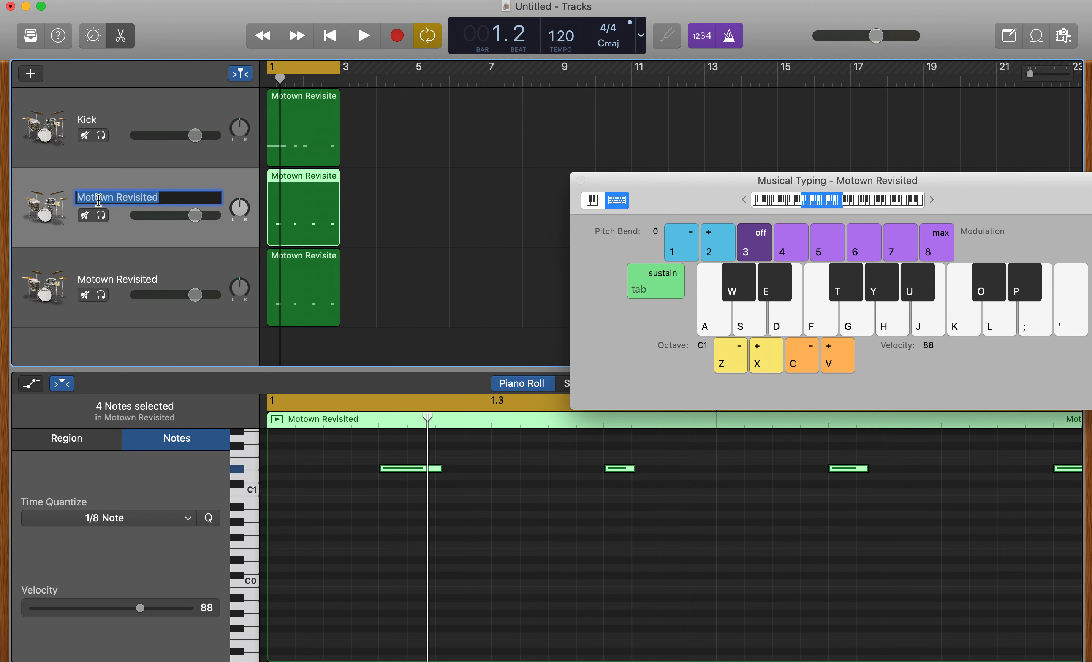
{"action": "type", "text": "Clap"}
{"action": "key", "text": "Return"}
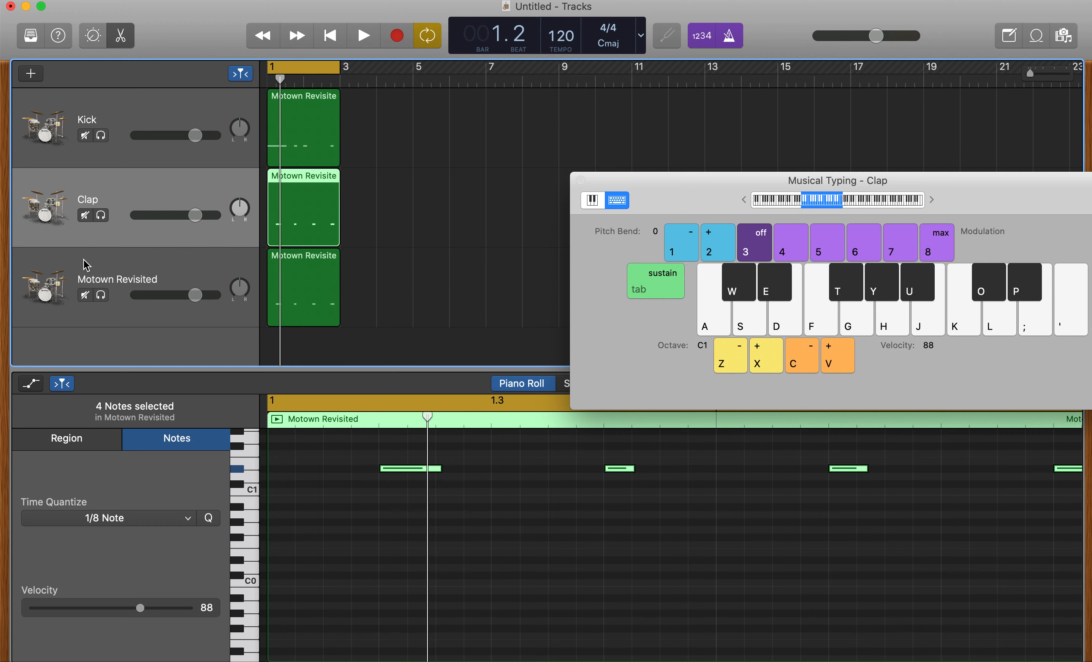
Step: Rename the third track Snare and delete the copied region on it
{"action": "double_click", "coordinate": [107, 285]}
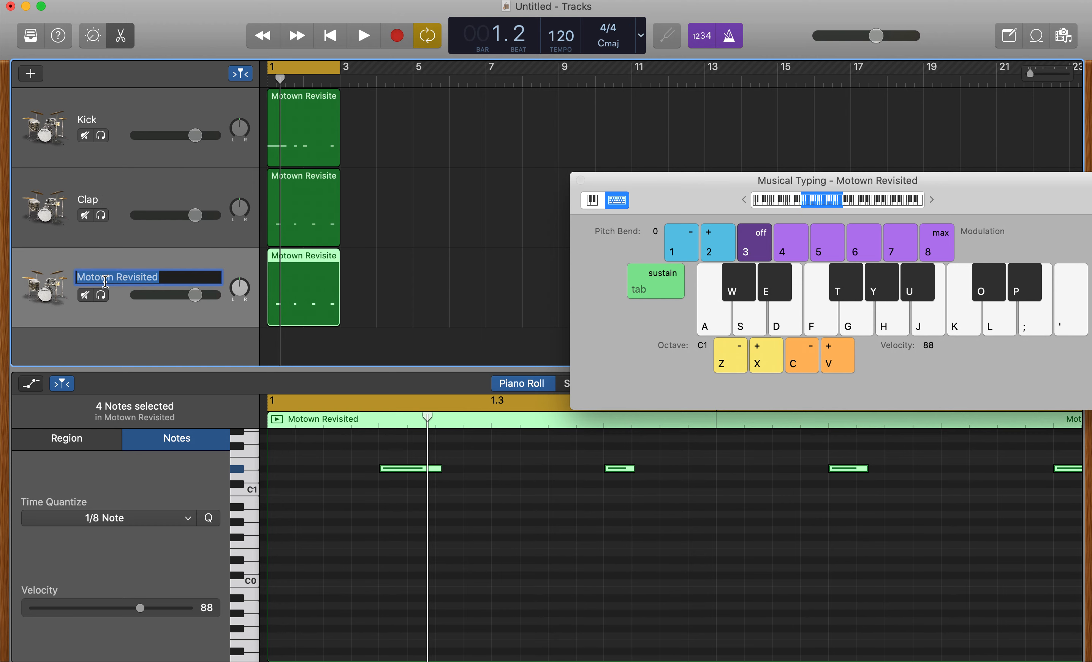
{"action": "type", "text": "Snare"}
{"action": "key", "text": "Return"}
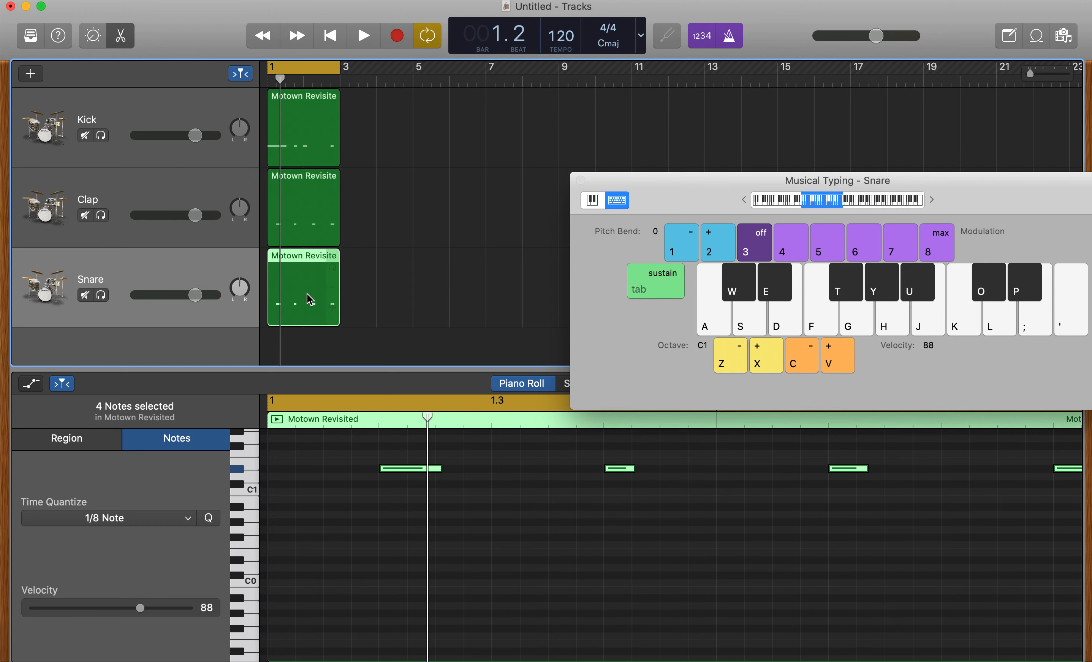
{"action": "key", "text": "Delete"}
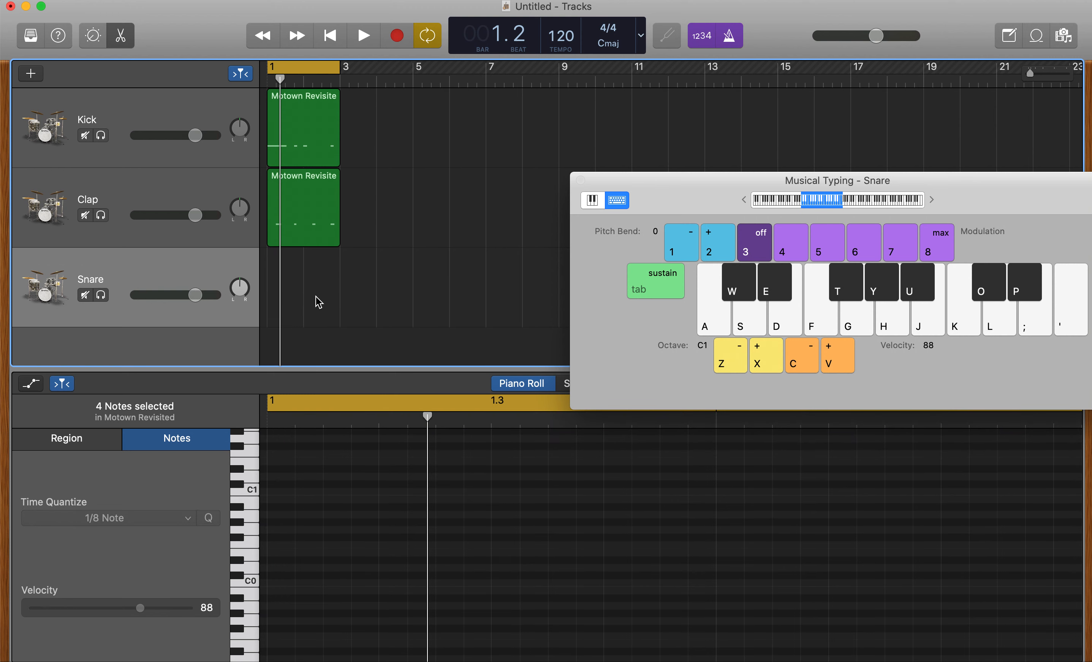
Step: Audition the snare sound and rehearse its pattern over the looping kick and clap parts, stopping playback at the end
{"action": "key", "text": "d"}
{"action": "key", "text": "d"}
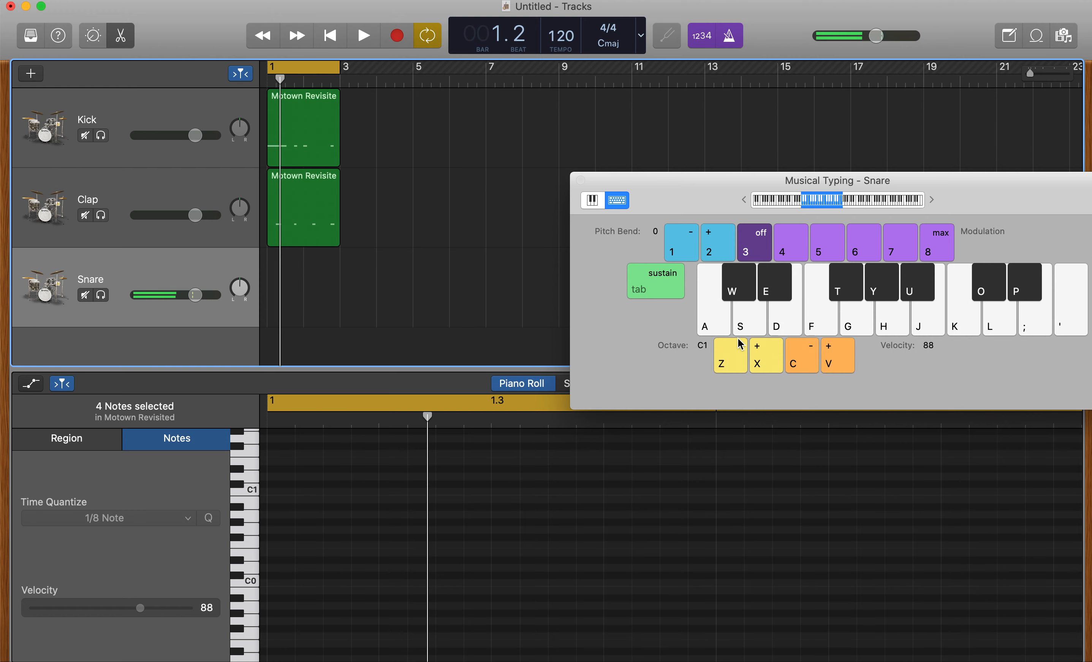
{"action": "key", "text": "space"}
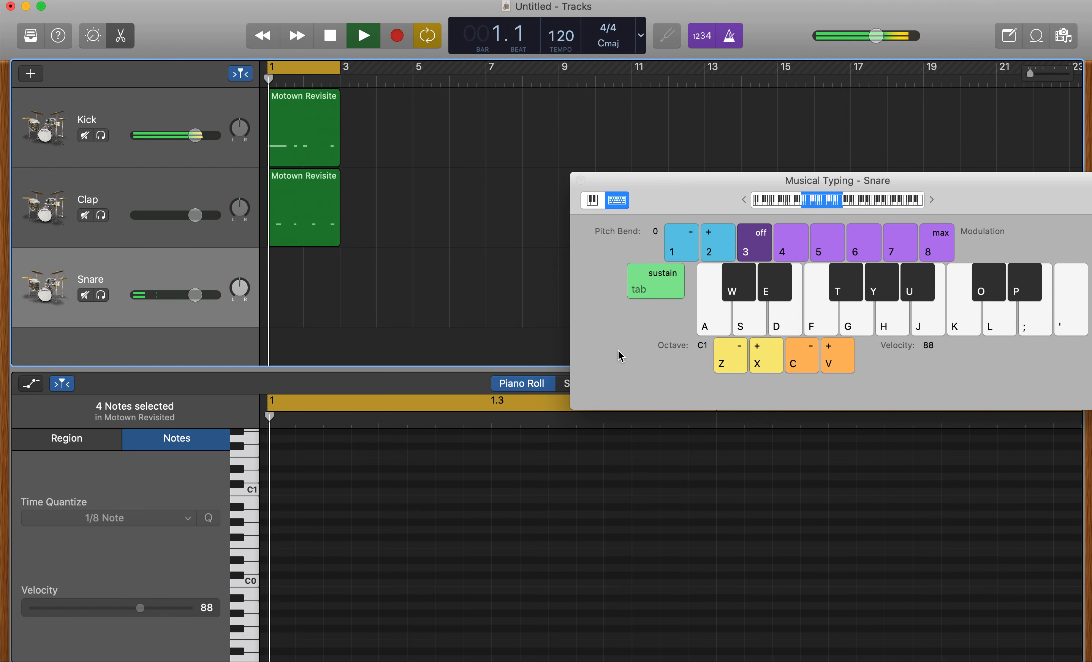
{"action": "key", "text": "d"}
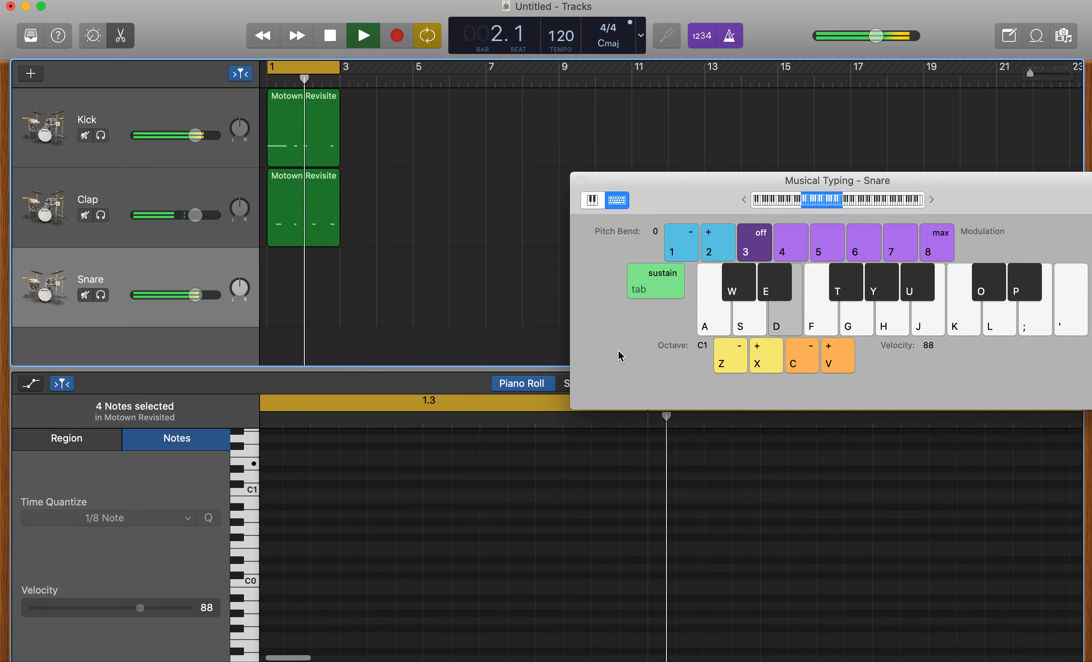
{"action": "key", "text": "d"}
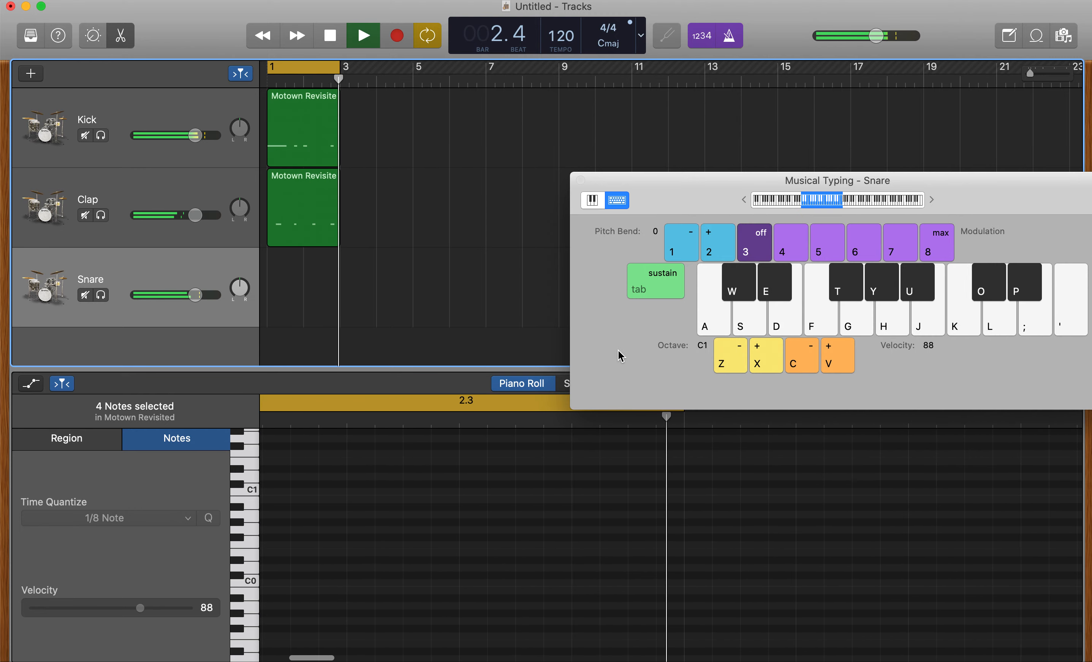
{"action": "key", "text": "d"}
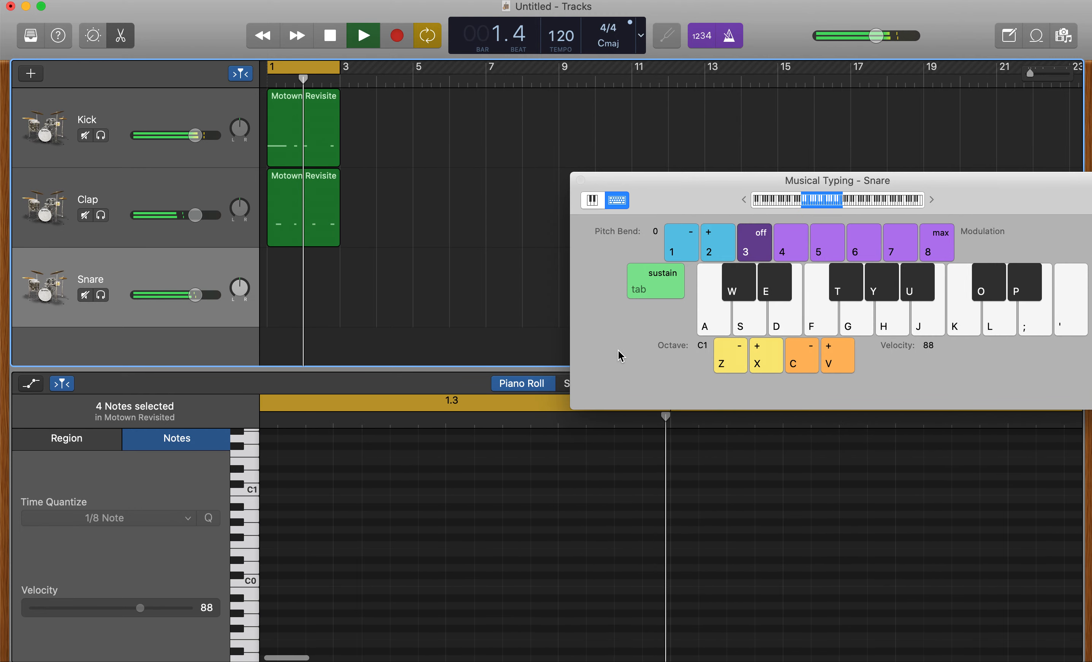
{"action": "key", "text": "d"}
{"action": "key", "text": "space"}
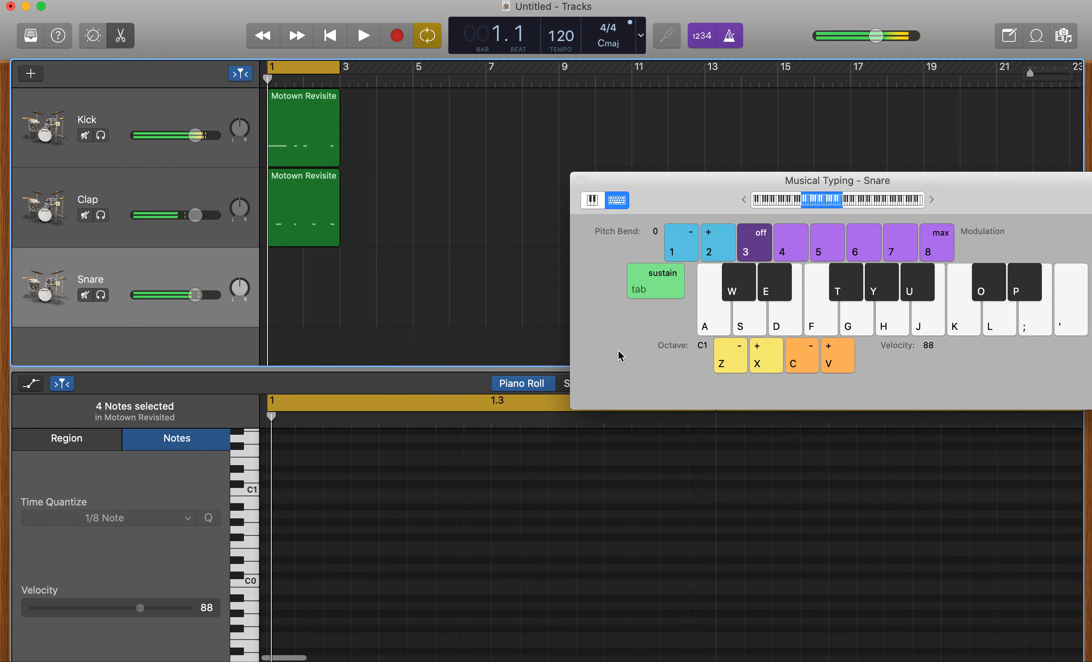
Step: Turn off the cycle range and record the snare pattern on the Snare track over bars 1 and 2
{"action": "left_click", "coordinate": [307, 67]}
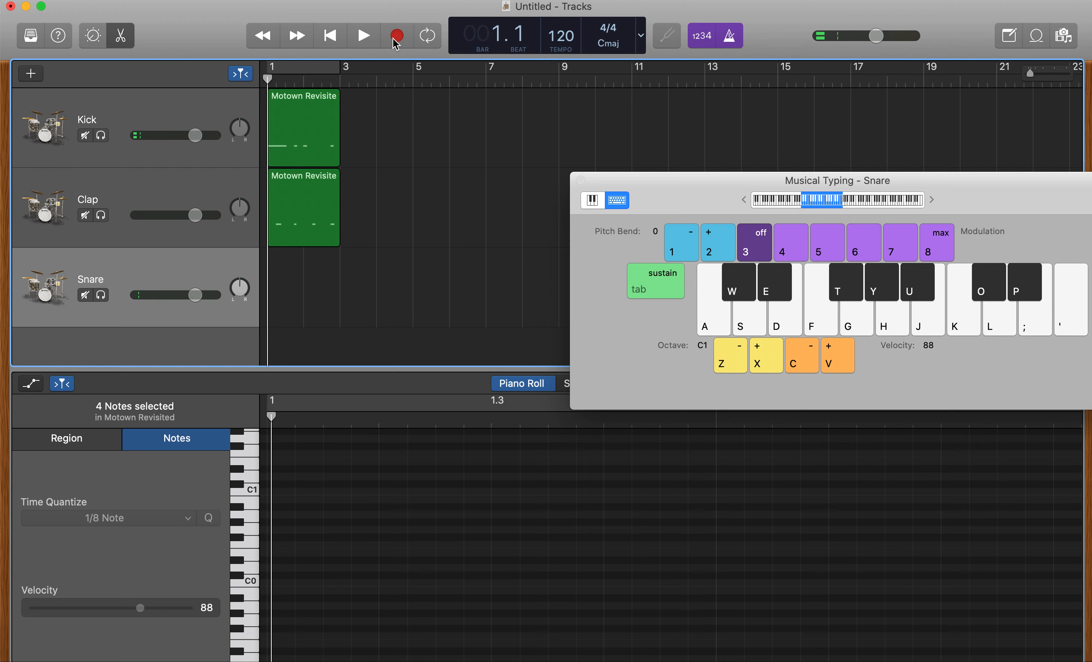
{"action": "left_click", "coordinate": [394, 40]}
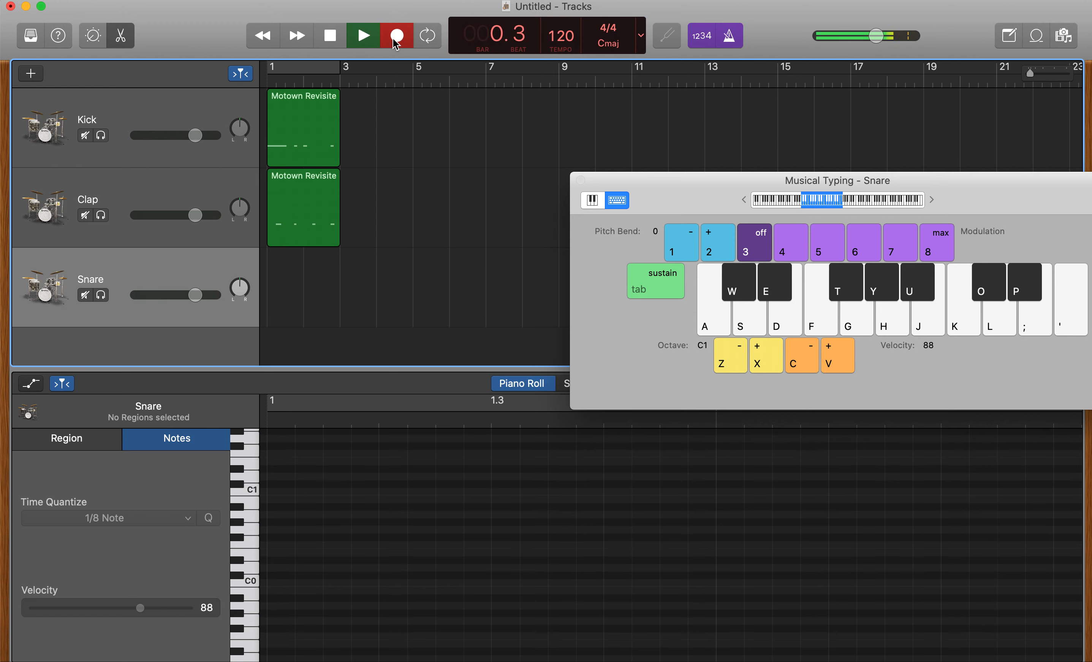
{"action": "key", "text": "d"}
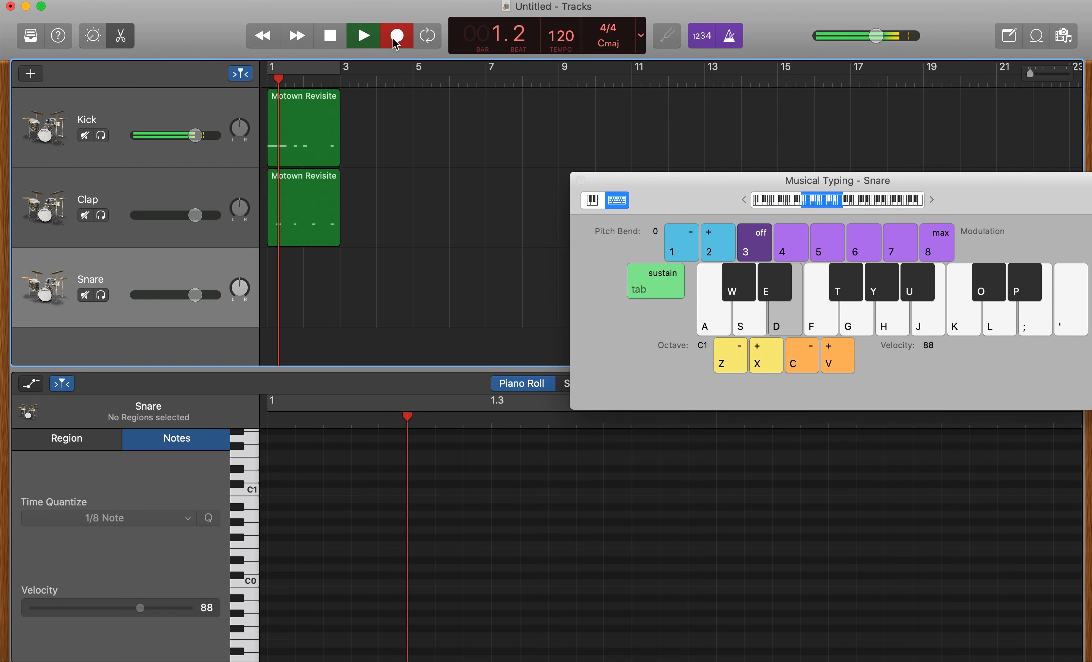
{"action": "key", "text": "d"}
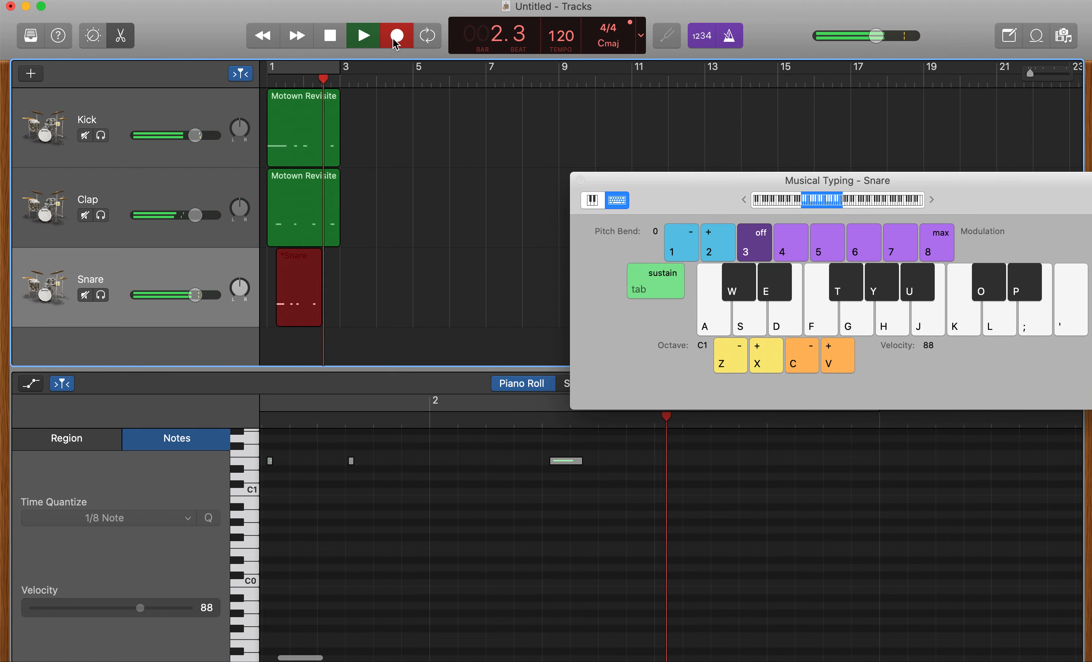
{"action": "key", "text": "d"}
{"action": "key", "text": "space"}
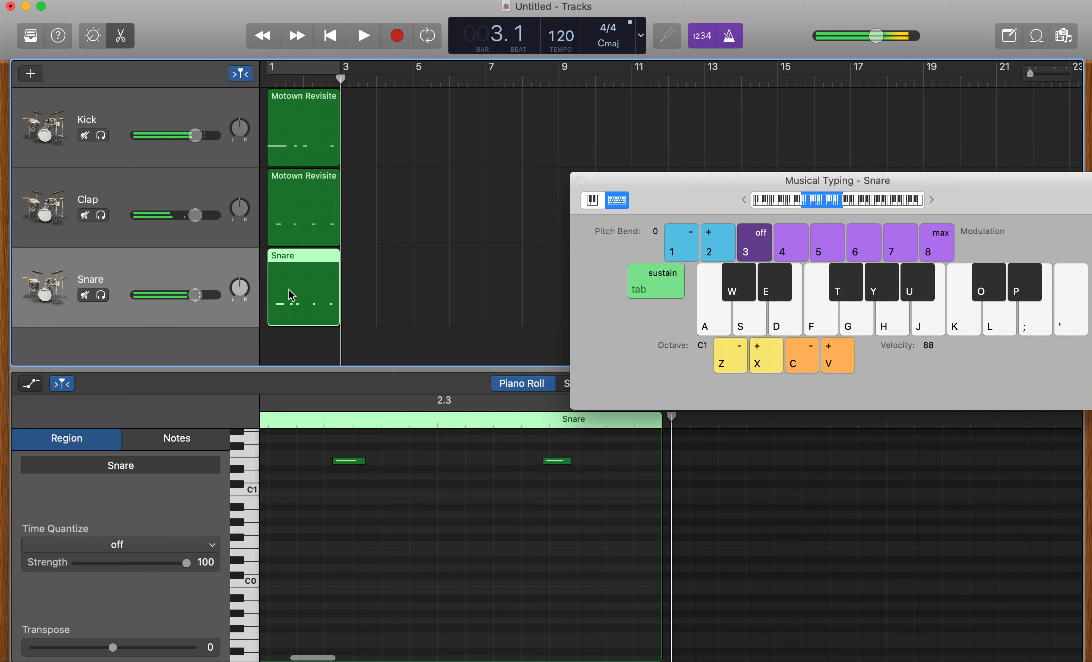
Step: Select all notes in the Snare region and quantize them to 1/8 Note
{"action": "left_click", "coordinate": [436, 503]}
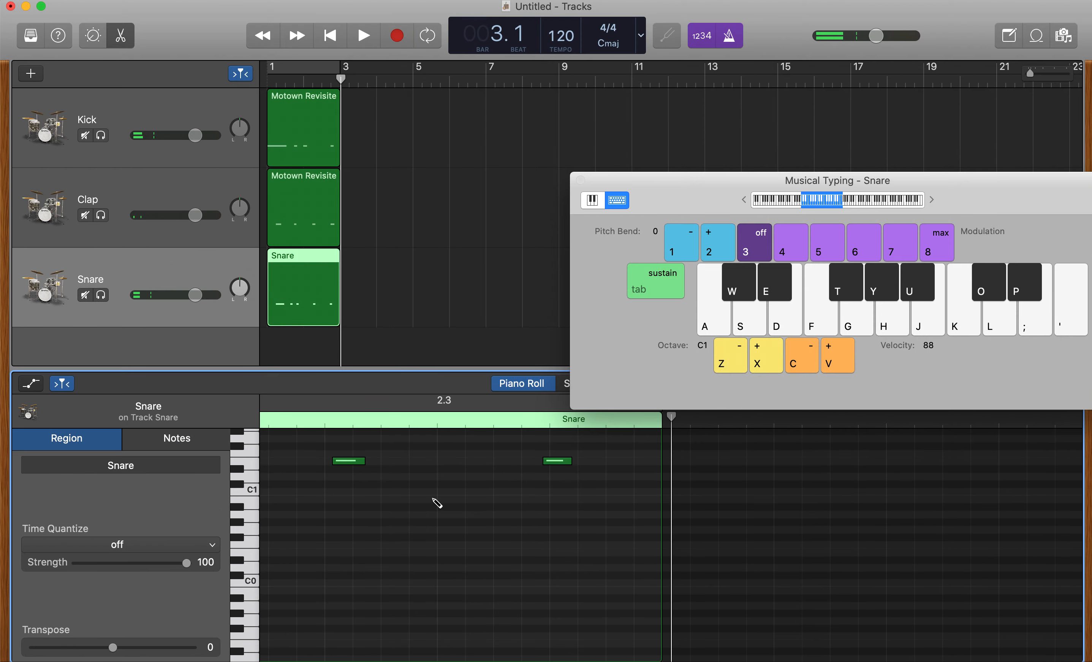
{"action": "key", "text": "super+a"}
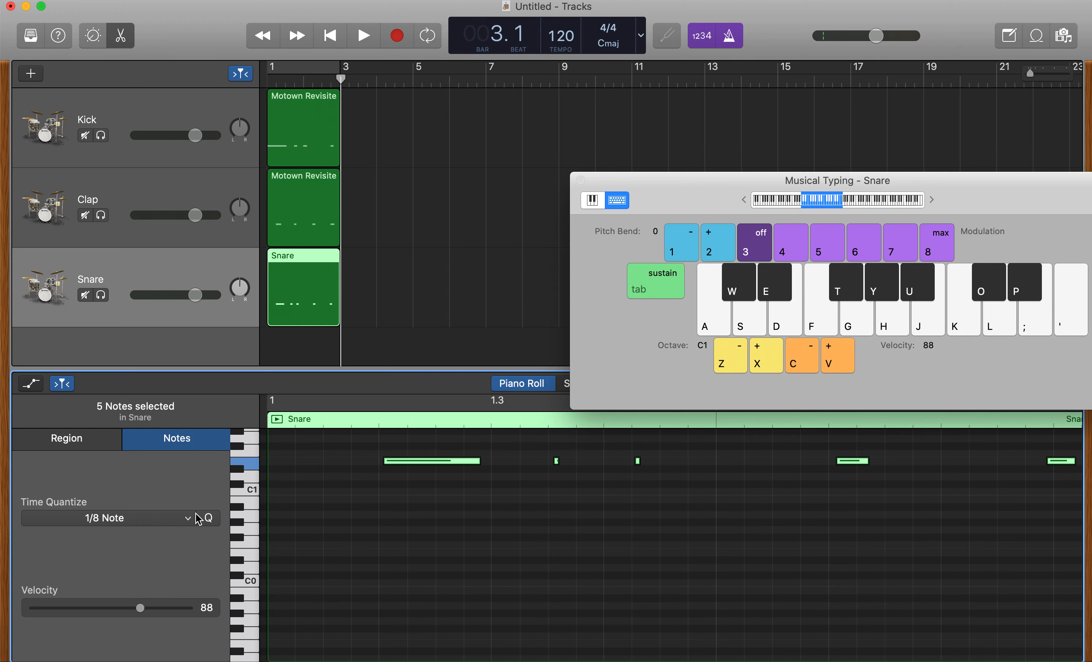
{"action": "left_click", "coordinate": [209, 518]}
{"action": "key", "text": "space"}
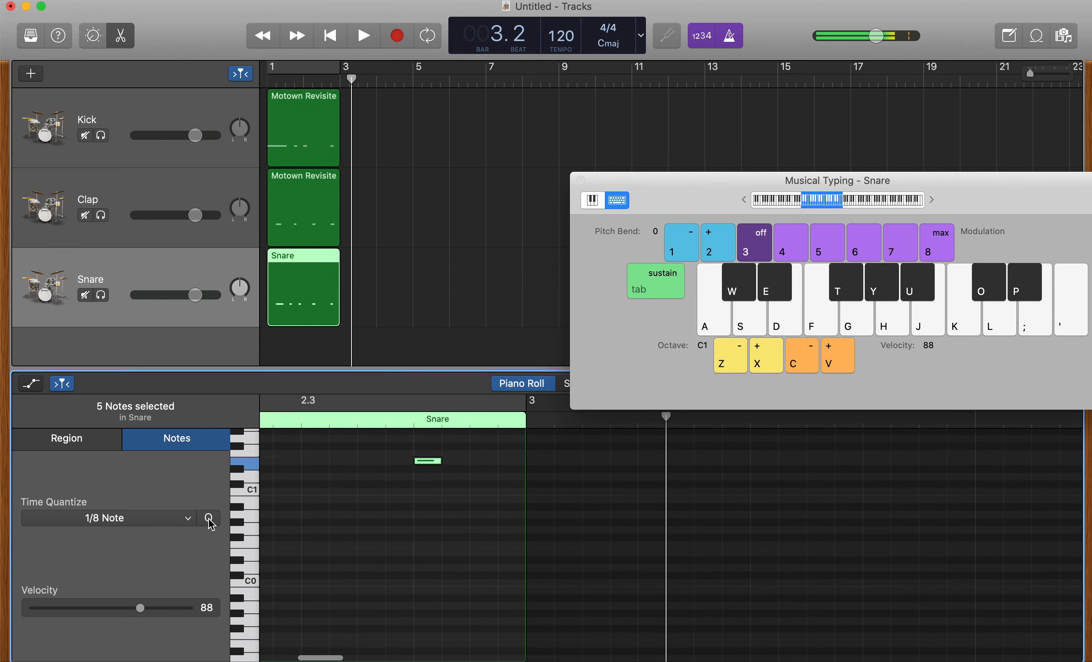
Step: Enable the cycle range over bars 1 and 2, play the three parts together, and stop with the Snare region selected
{"action": "left_click", "coordinate": [296, 174]}
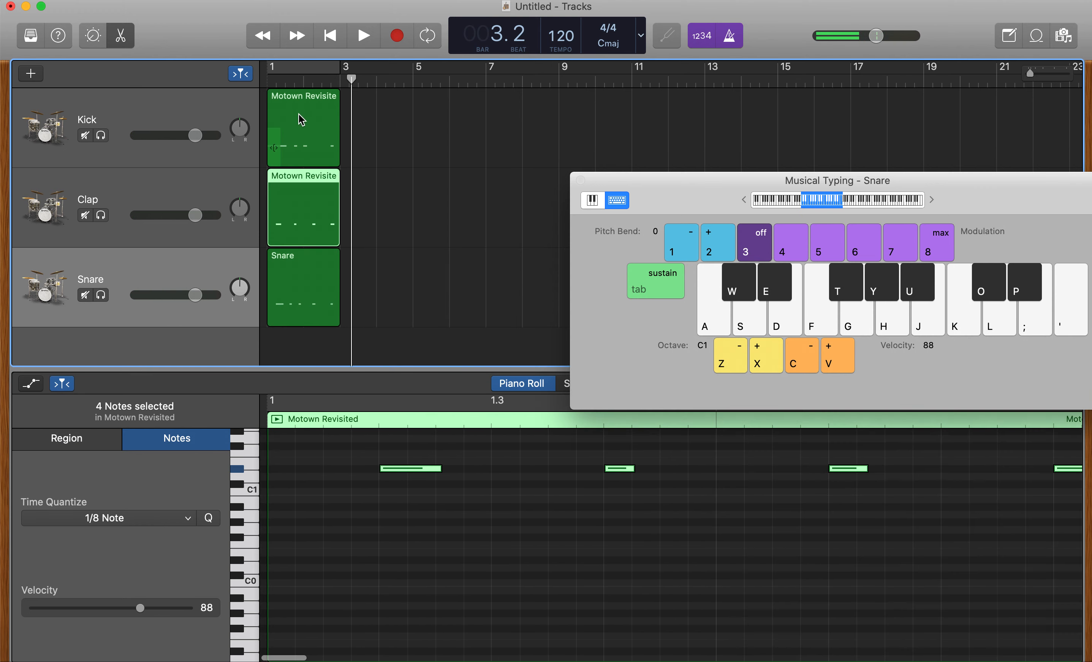
{"action": "left_click", "coordinate": [297, 73]}
{"action": "key", "text": "space"}
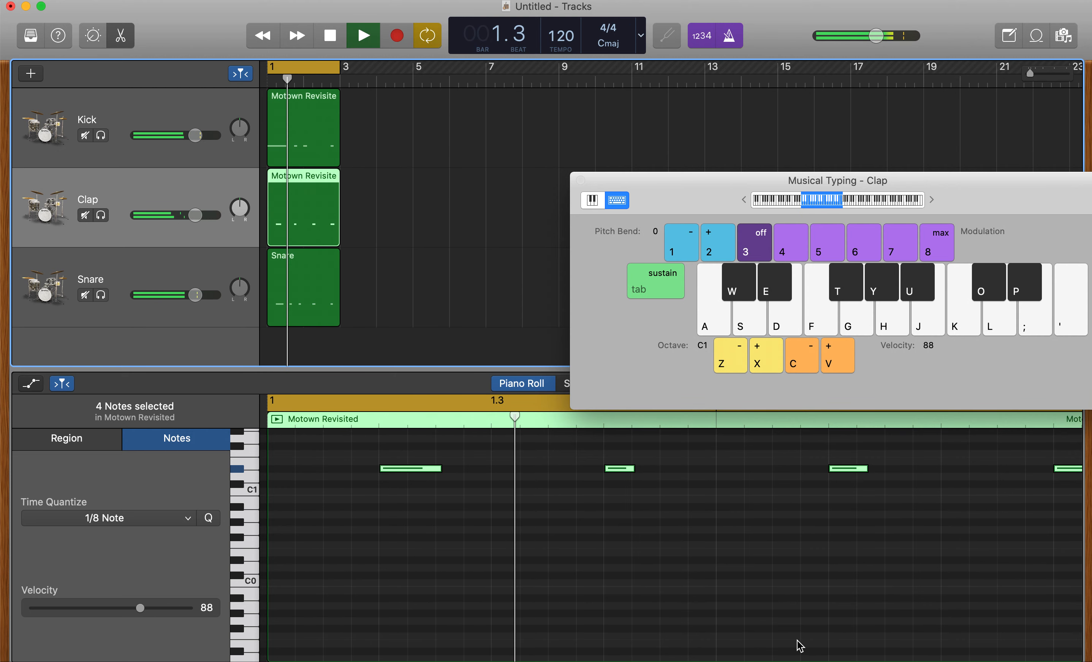
{"action": "scroll", "coordinate": [800, 645], "scroll_direction": "up", "scroll_amount": 2}
{"action": "scroll", "coordinate": [796, 645], "scroll_direction": "up", "scroll_amount": 1}
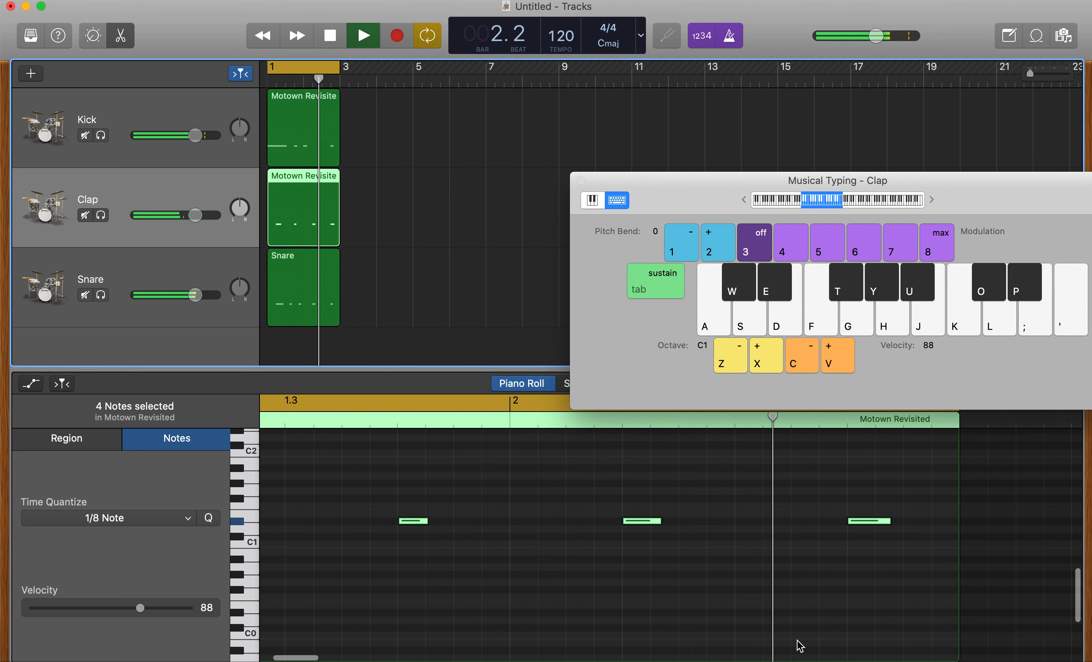
{"action": "left_click", "coordinate": [317, 303]}
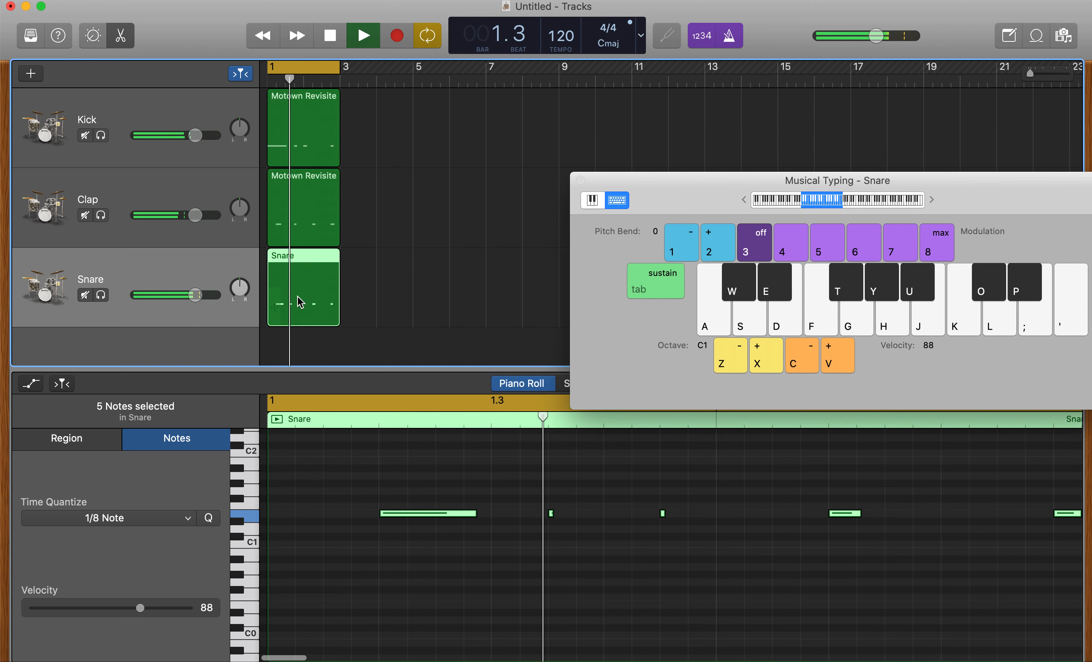
{"action": "key", "text": "space"}
Step: Move the third snare note an eighth note earlier, to beat 4 of bar 1, and replay the loop
{"action": "left_click", "coordinate": [651, 532]}
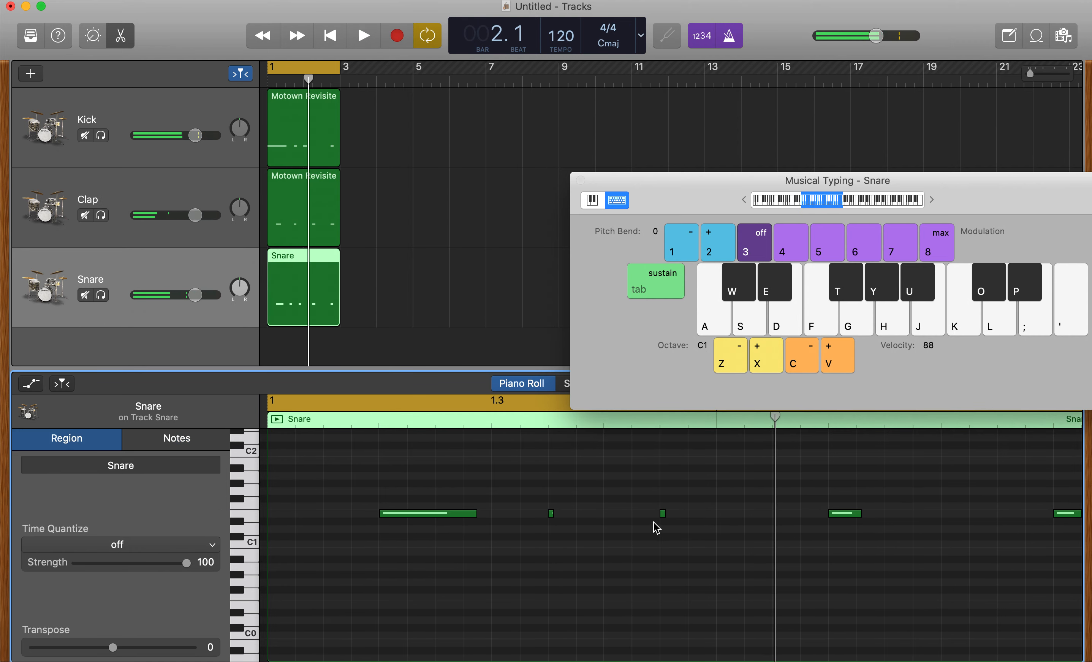
{"action": "left_click_drag", "start_coordinate": [664, 516], "coordinate": [608, 516]}
{"action": "key", "text": "space"}
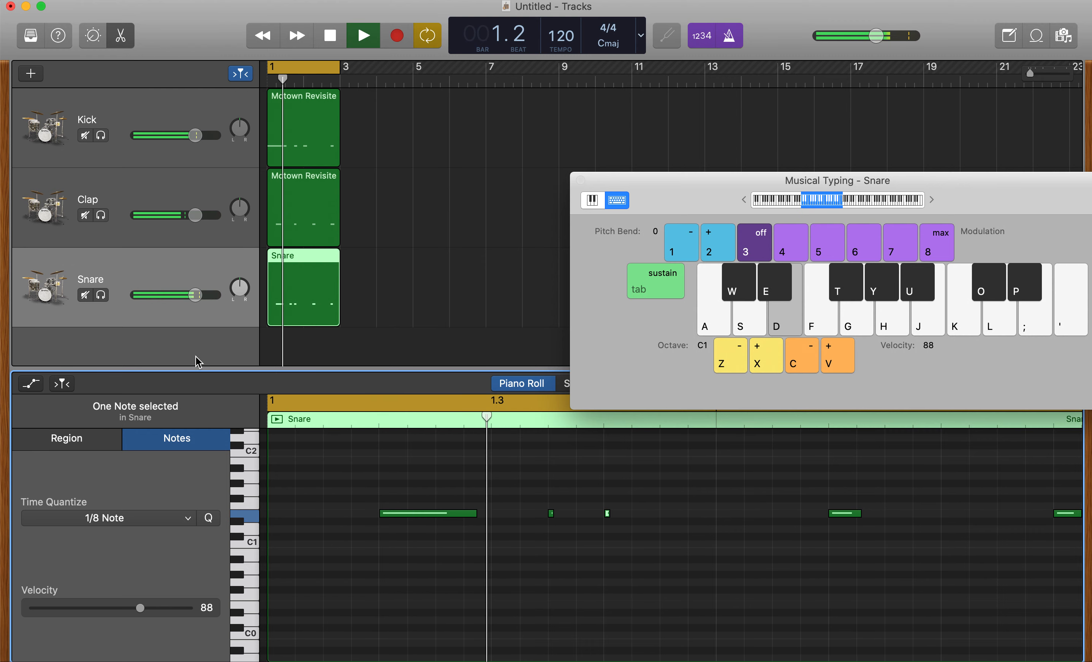
{"action": "key", "text": "space"}
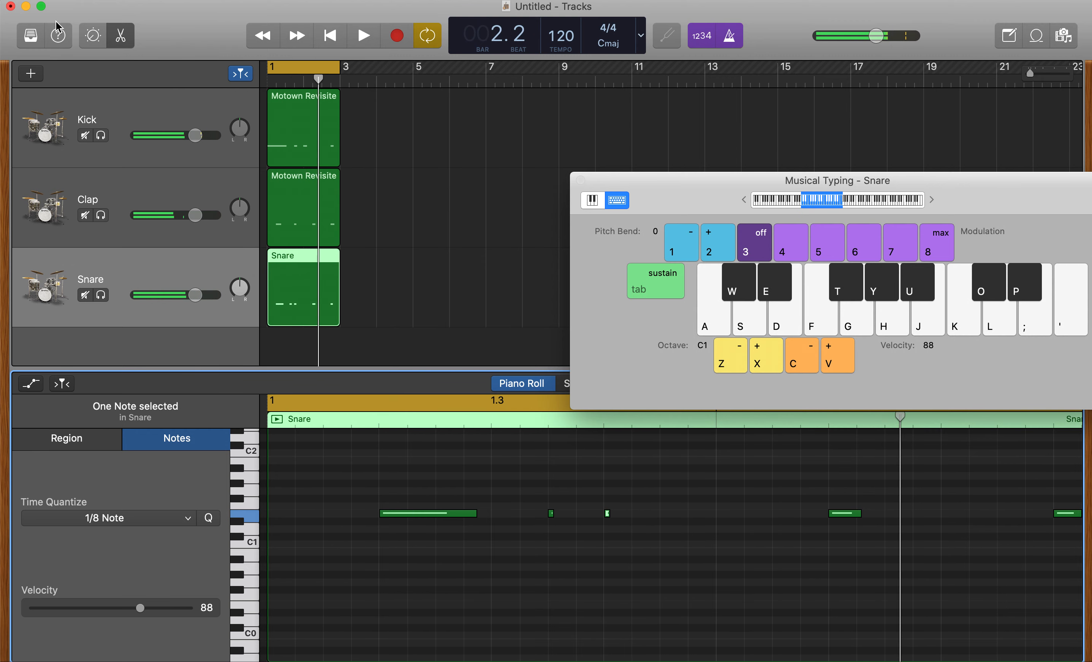
Step: Hide the note editor and duplicate the Snare track together with its region
{"action": "left_click", "coordinate": [131, 44]}
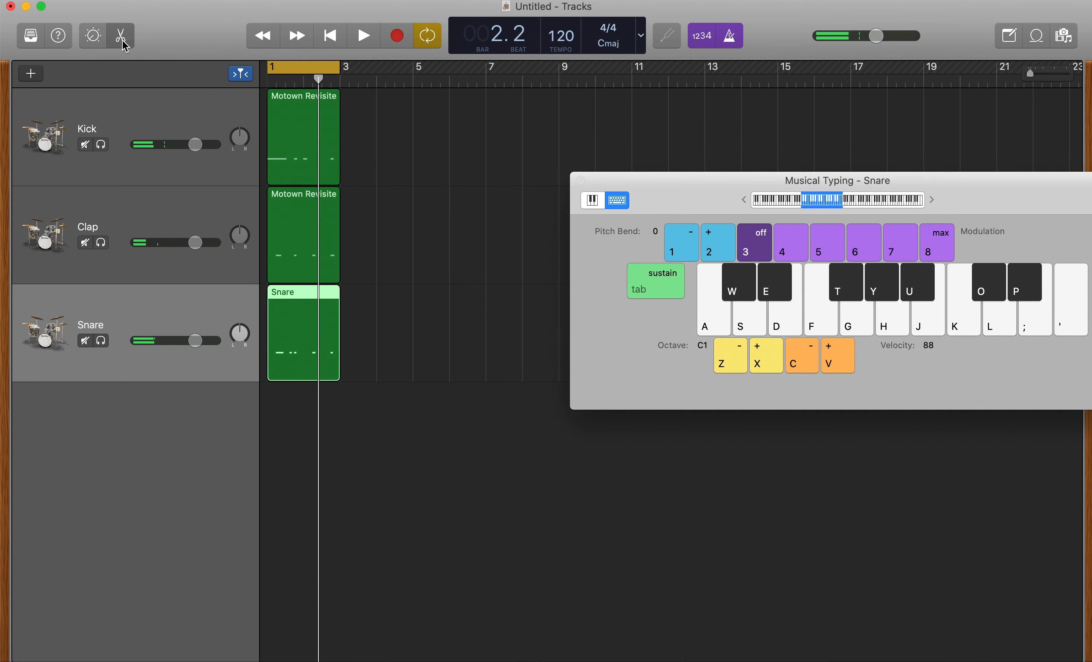
{"action": "left_click", "coordinate": [131, 43]}
{"action": "left_click", "coordinate": [130, 43]}
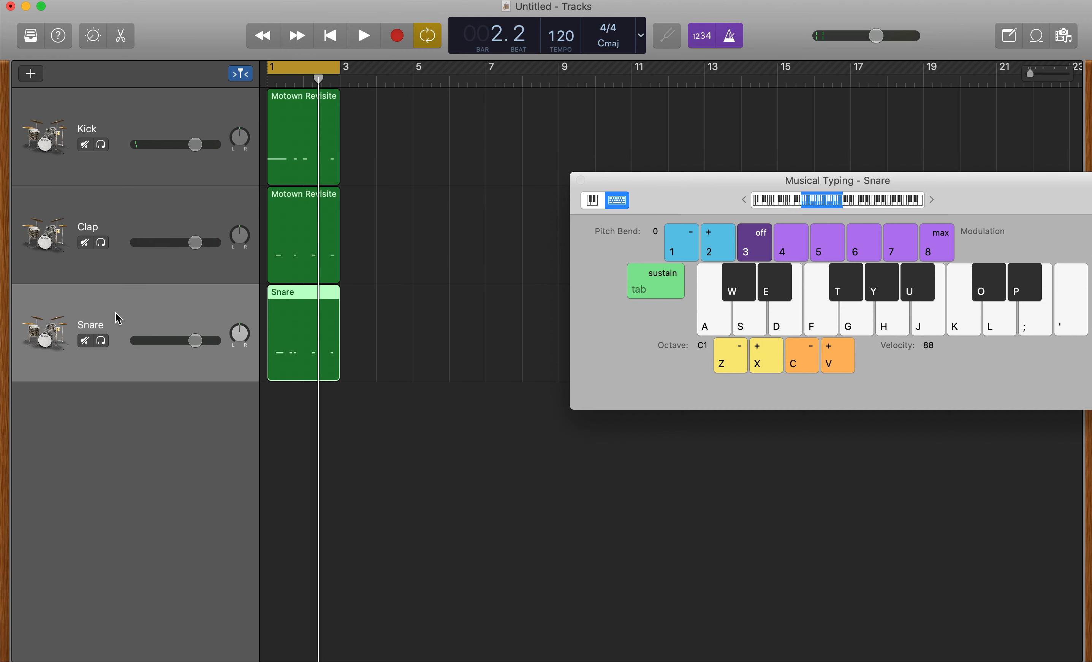
{"action": "left_click_drag", "start_coordinate": [117, 313], "coordinate": [133, 410]}
Step: Rename the duplicated track Hi Hat and delete the copied snare region on it
{"action": "double_click", "coordinate": [89, 425]}
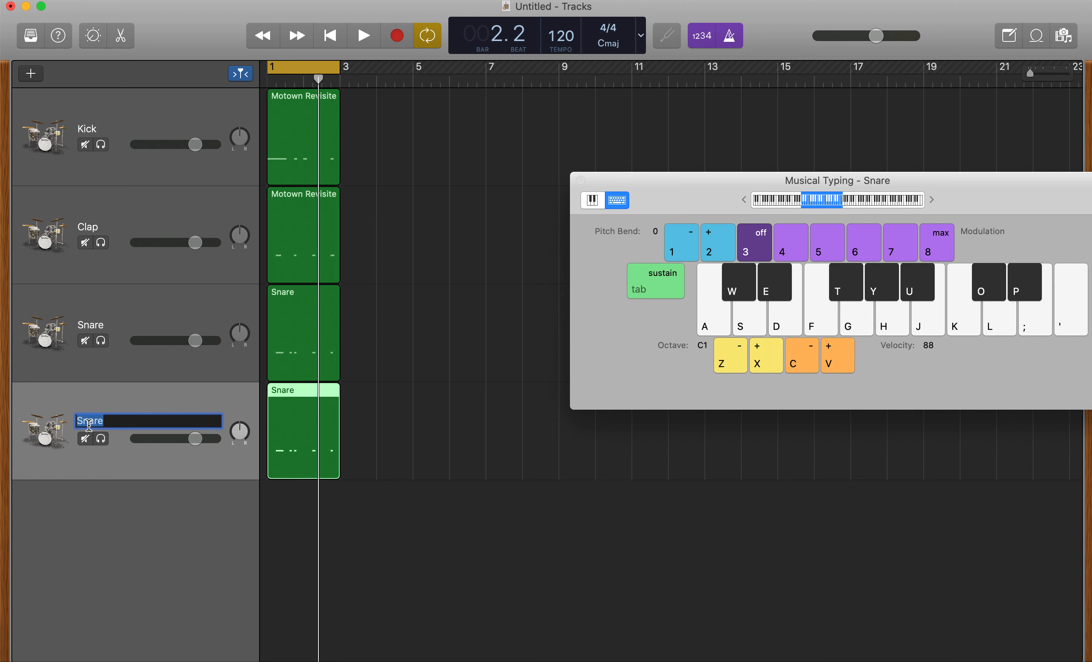
{"action": "type", "text": "Hi Hat"}
{"action": "key", "text": "Return"}
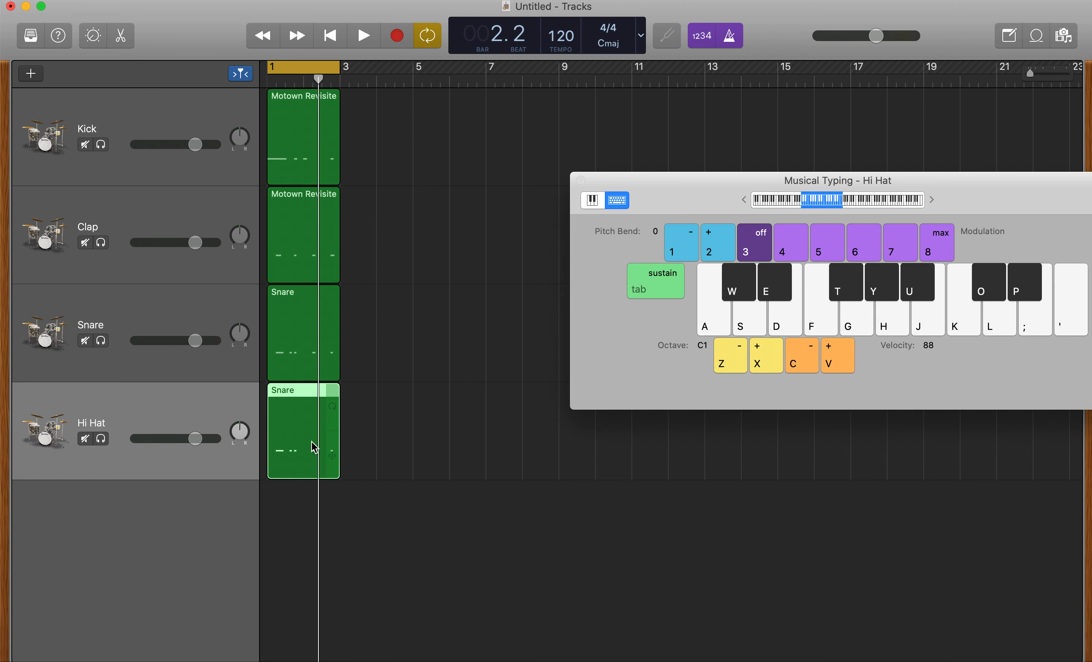
{"action": "key", "text": "Delete"}
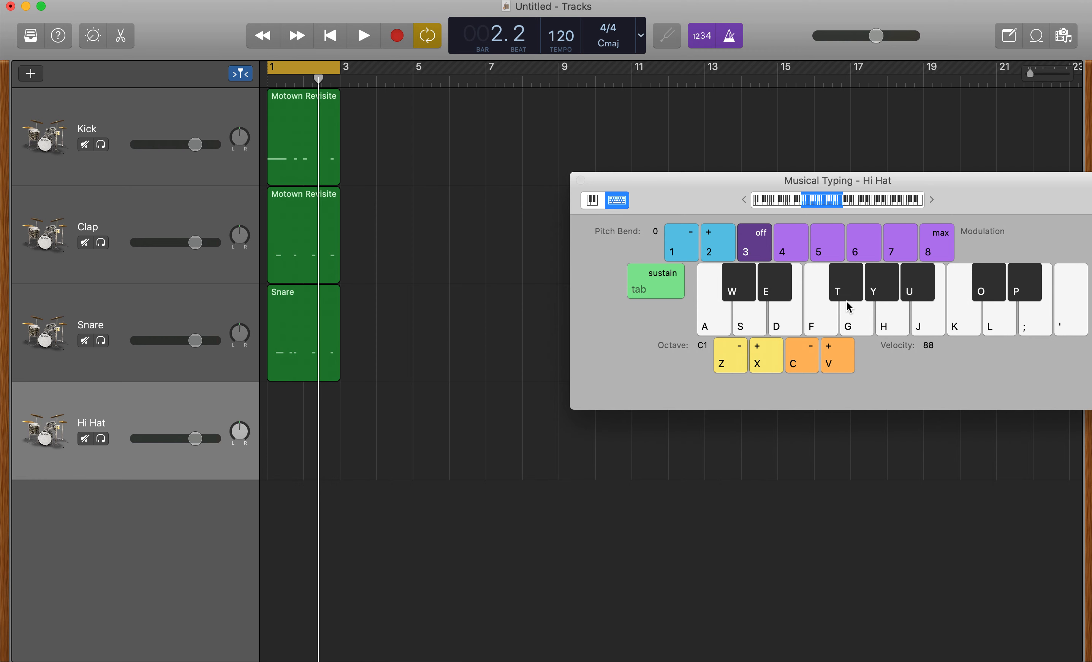
Step: Audition the hi-hat sound and rehearse its pattern over the looping kick, clap and snare parts, stopping playback at the end
{"action": "key", "text": "t"}
{"action": "key", "text": "y"}
{"action": "key", "text": "t"}
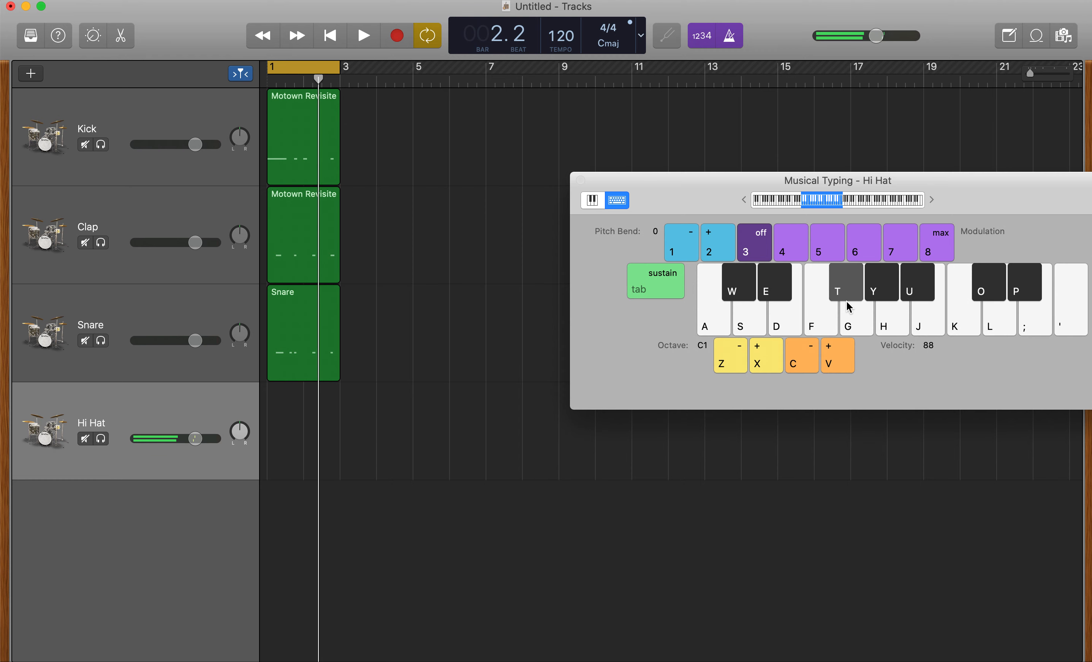
{"action": "key", "text": "space"}
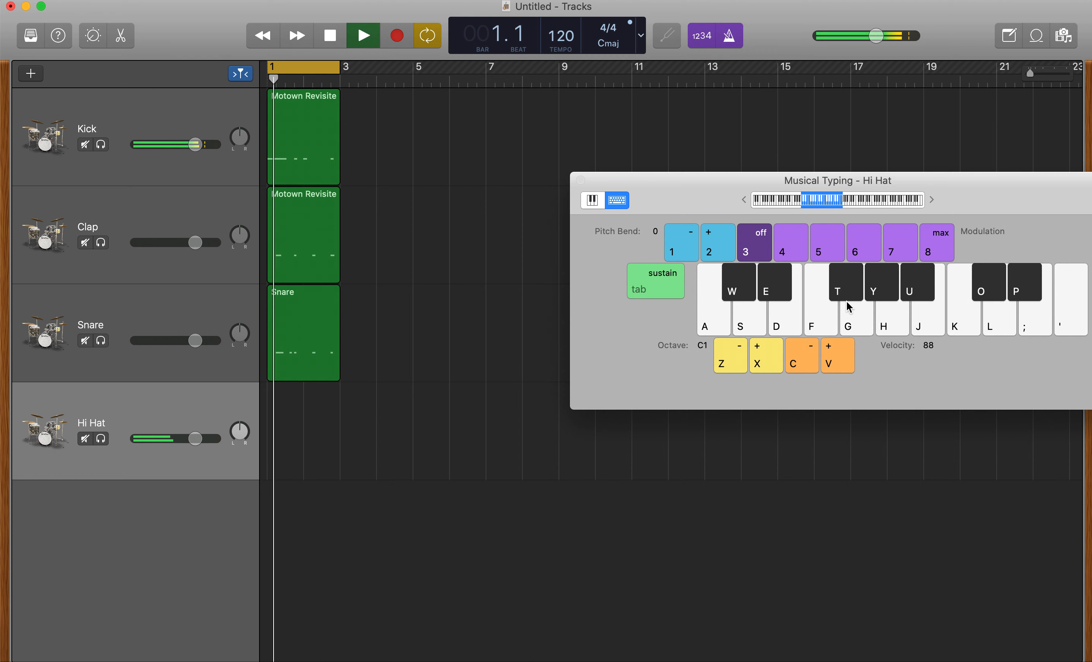
{"action": "key", "text": "t"}
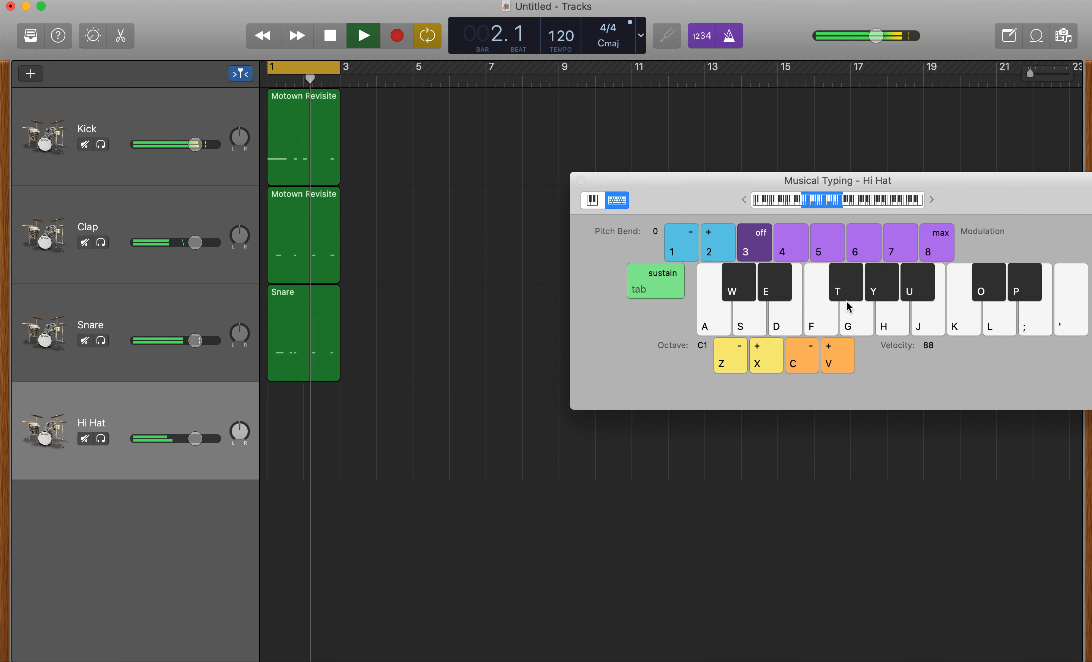
{"action": "key", "text": "space"}
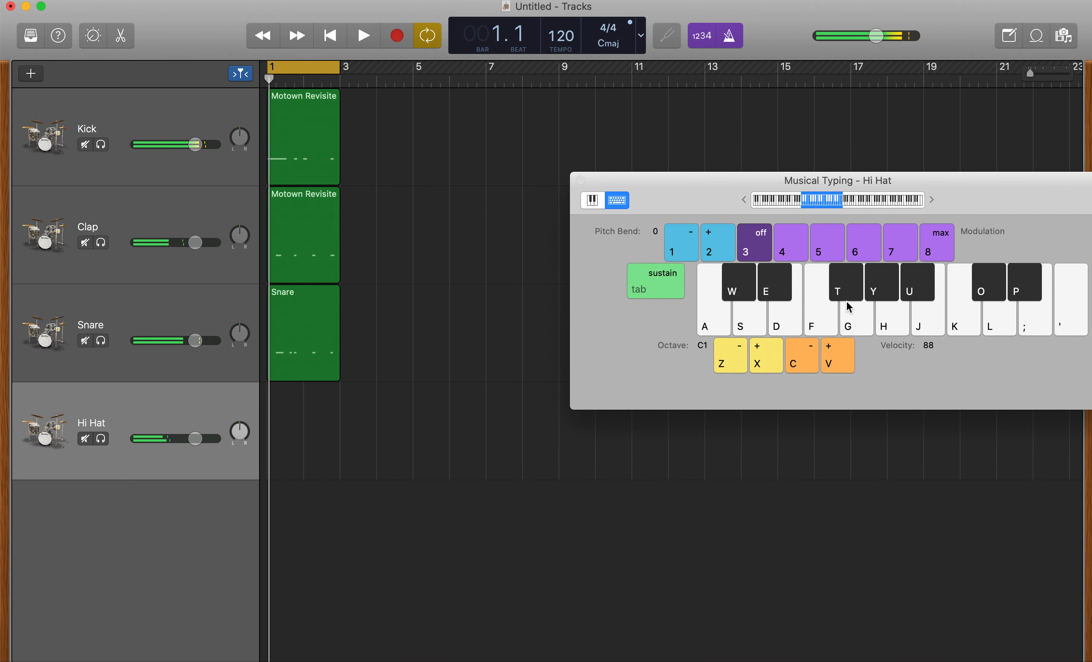
Step: Turn off the cycle range and record a steady eighth-note hi-hat pattern on the Hi Hat track over bars 1 and 2
{"action": "left_click", "coordinate": [300, 64]}
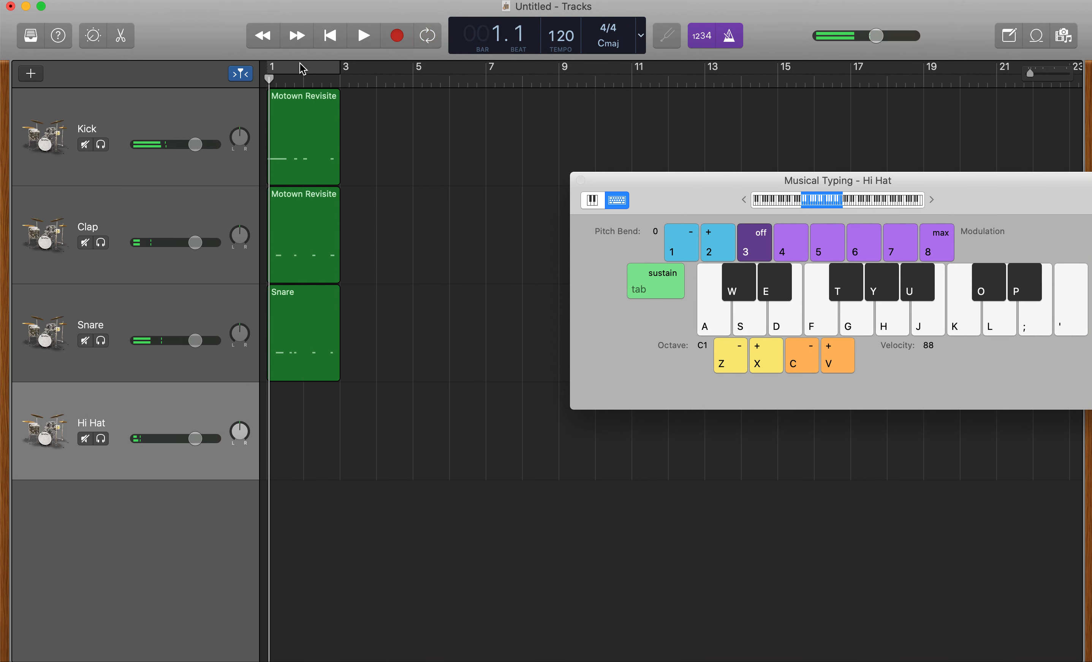
{"action": "left_click", "coordinate": [397, 36]}
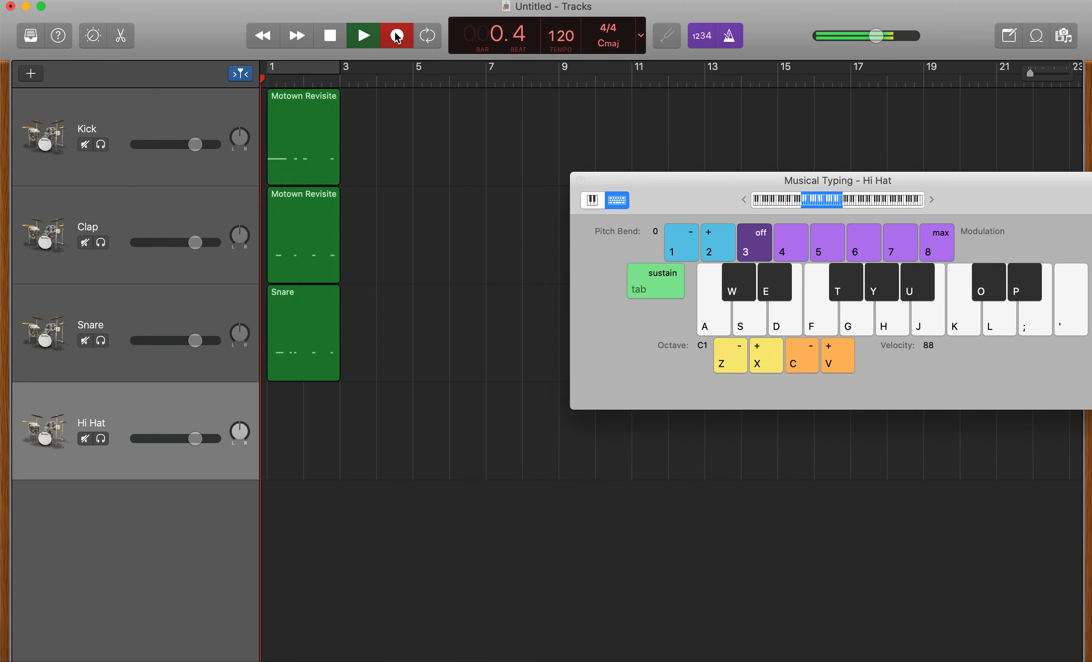
{"action": "key", "text": "t"}
{"action": "key", "text": "t"}
{"action": "key", "text": "t"}
{"action": "key", "text": "t"}
{"action": "key", "text": "t"}
{"action": "key", "text": "t"}
{"action": "key", "text": "t"}
{"action": "key", "text": "t"}
{"action": "key", "text": "t"}
{"action": "key", "text": "t"}
{"action": "key", "text": "t"}
{"action": "key", "text": "t"}
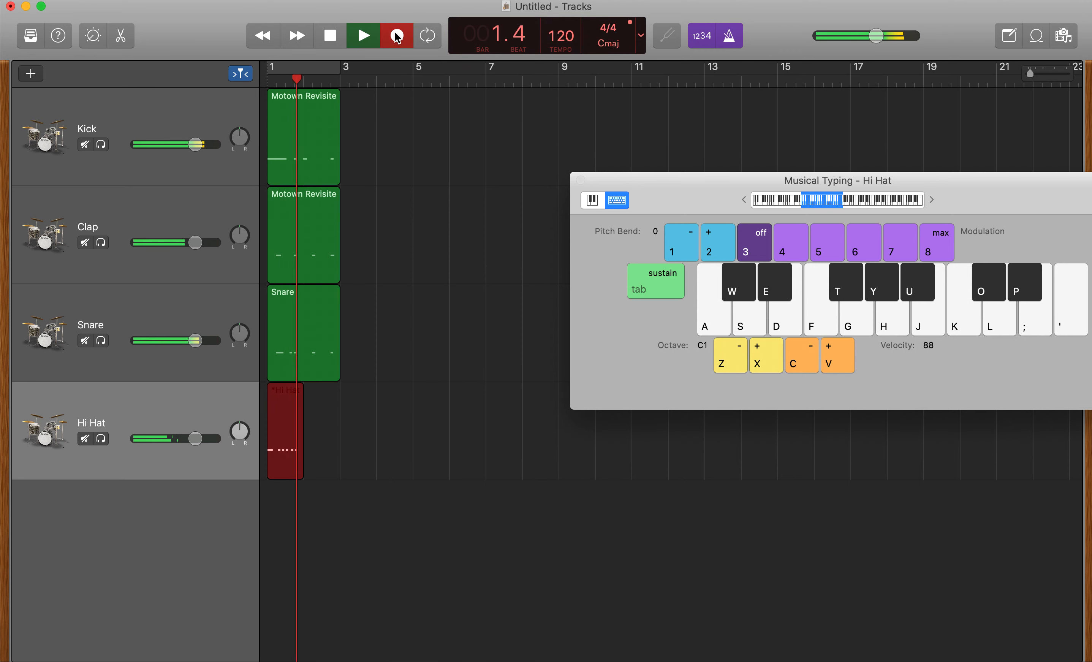
{"action": "key", "text": "t"}
{"action": "key", "text": "t"}
{"action": "key", "text": "t"}
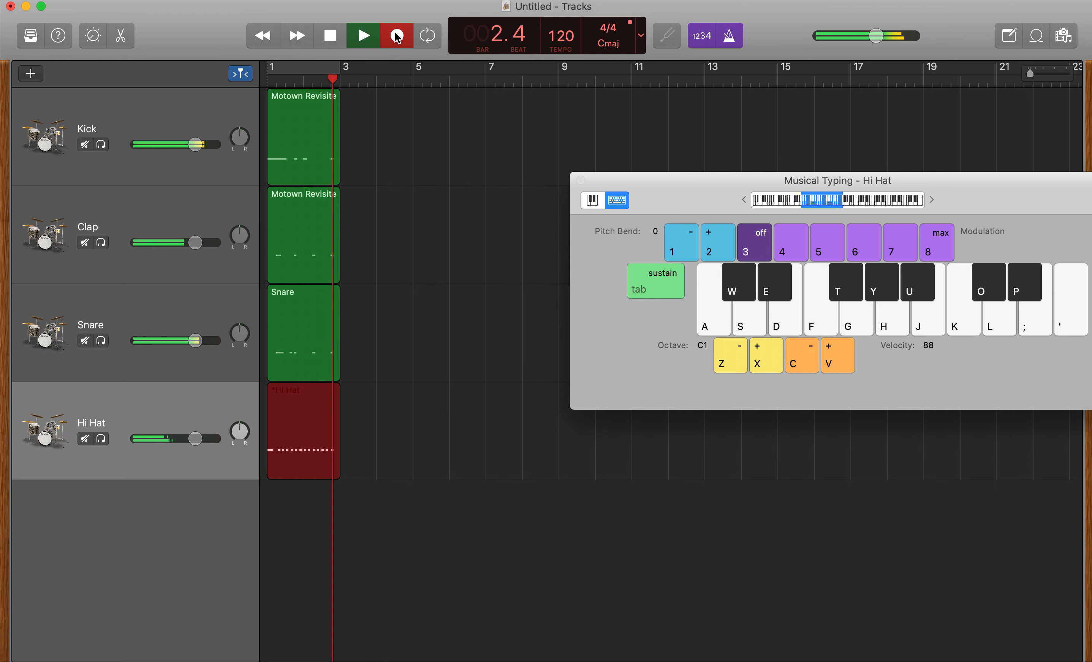
{"action": "key", "text": "space"}
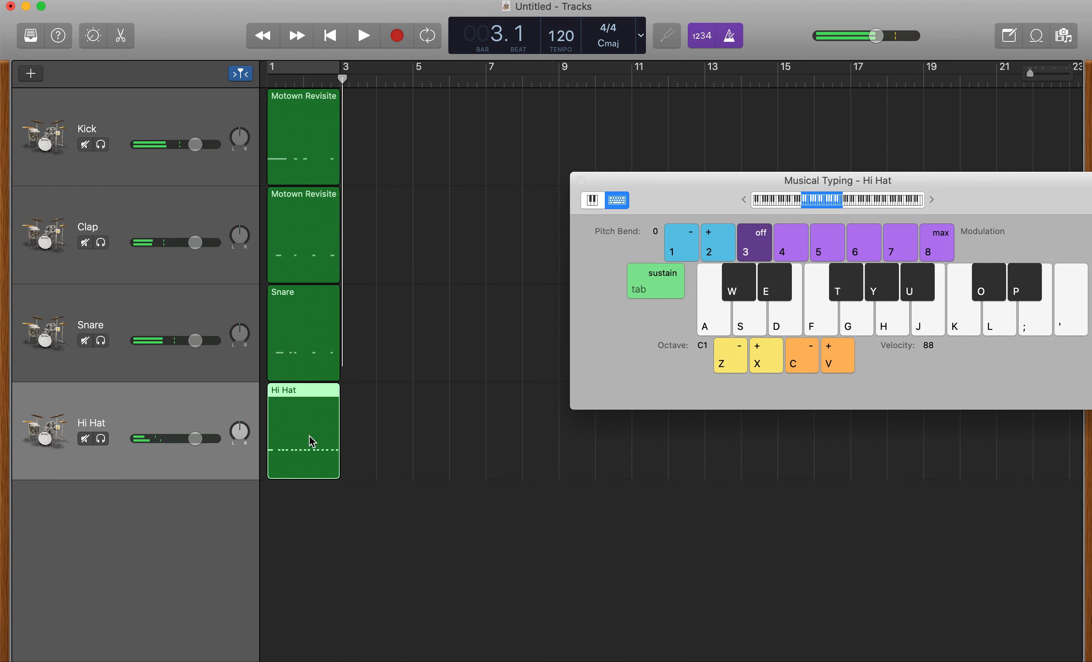
Step: Open the Hi Hat region's notes and replace the overlong first note with a copy of a shorter one at the start of bar 1
{"action": "double_click", "coordinate": [332, 399]}
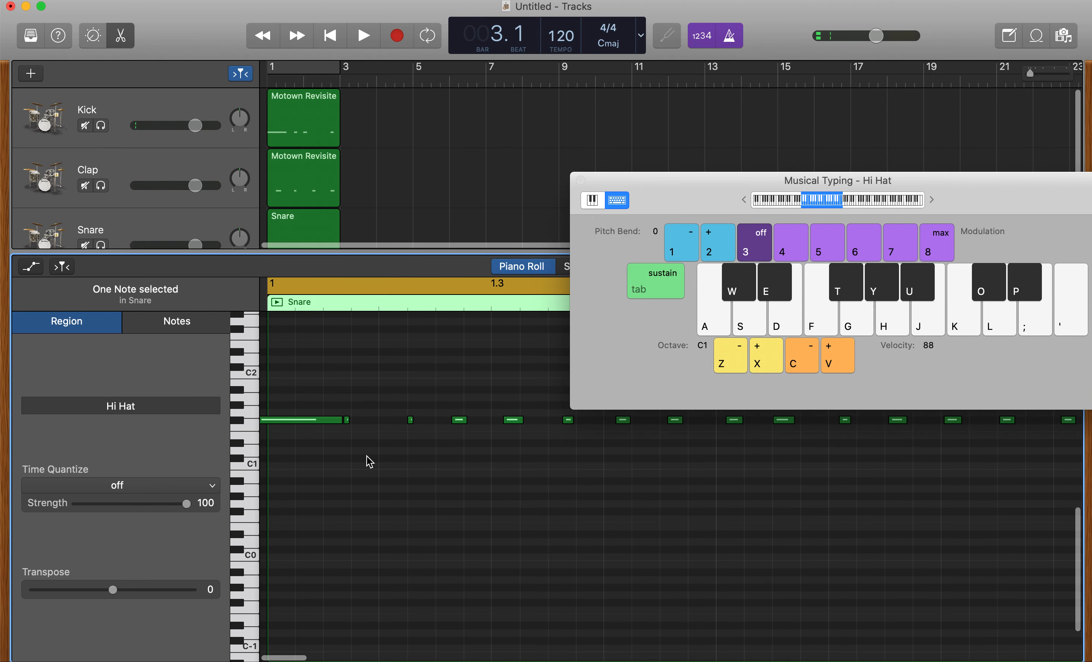
{"action": "left_click", "coordinate": [326, 423]}
{"action": "key", "text": "Delete"}
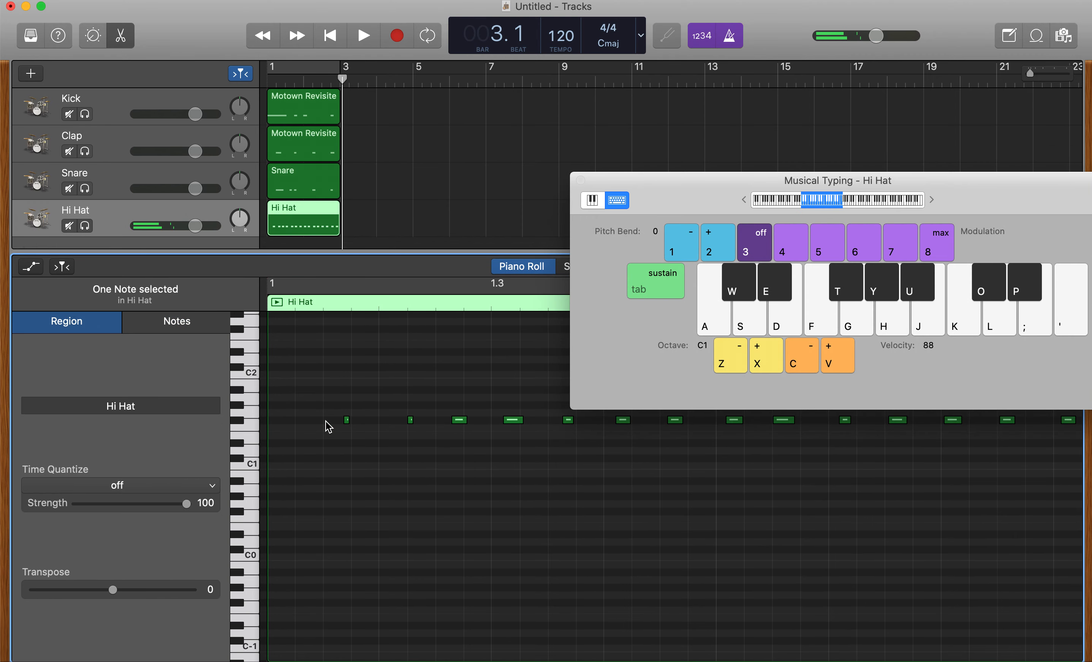
{"action": "mouse_move", "coordinate": [463, 425]}
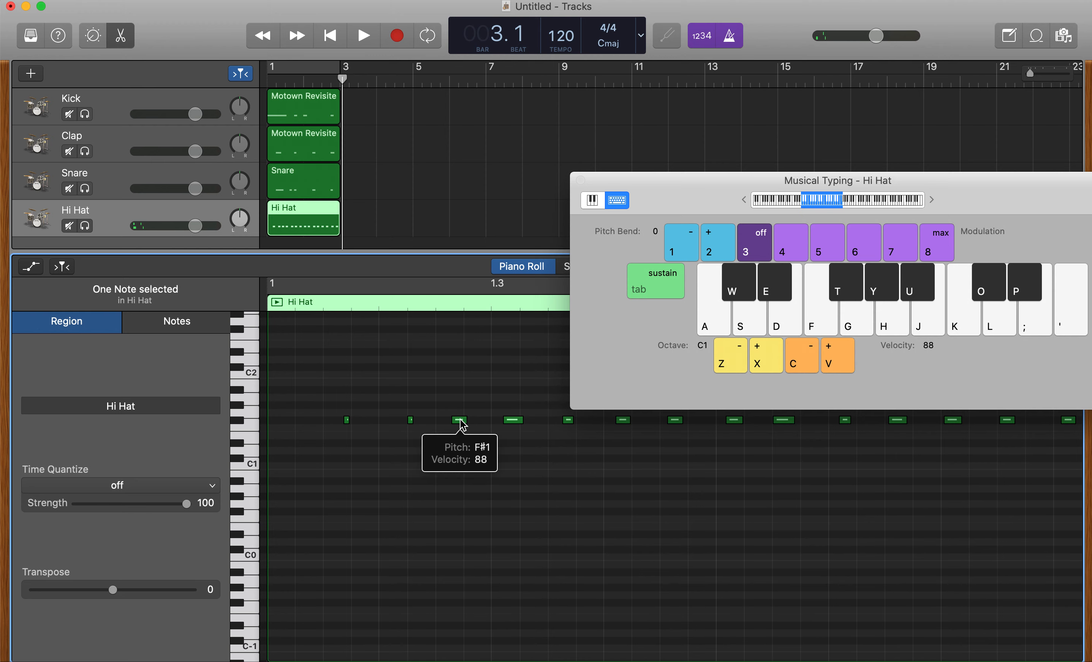
{"action": "left_click_drag", "start_coordinate": [463, 425], "coordinate": [277, 424]}
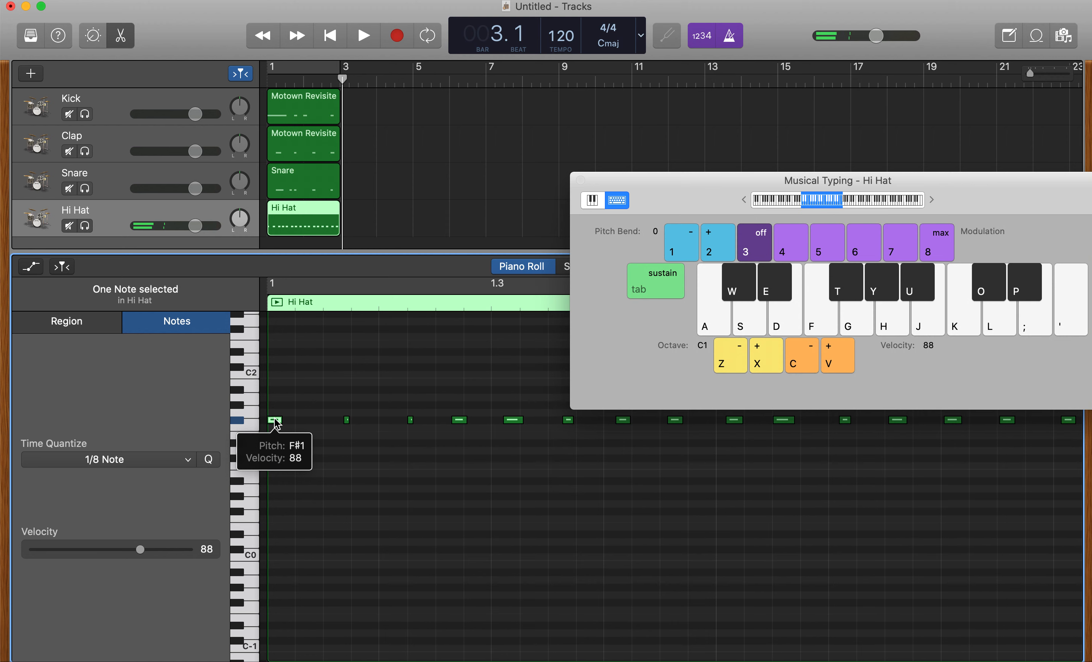
Step: Select all notes in the Hi Hat region and quantize them to 1/8 Note
{"action": "left_click", "coordinate": [361, 505]}
{"action": "key", "text": "super+a"}
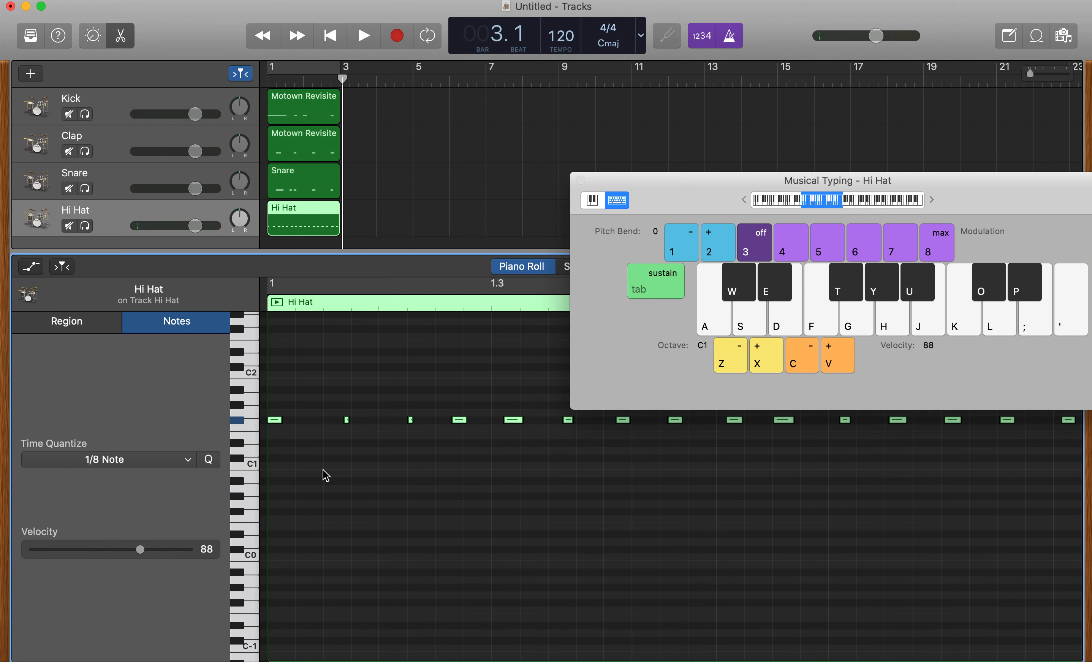
{"action": "left_click", "coordinate": [212, 462]}
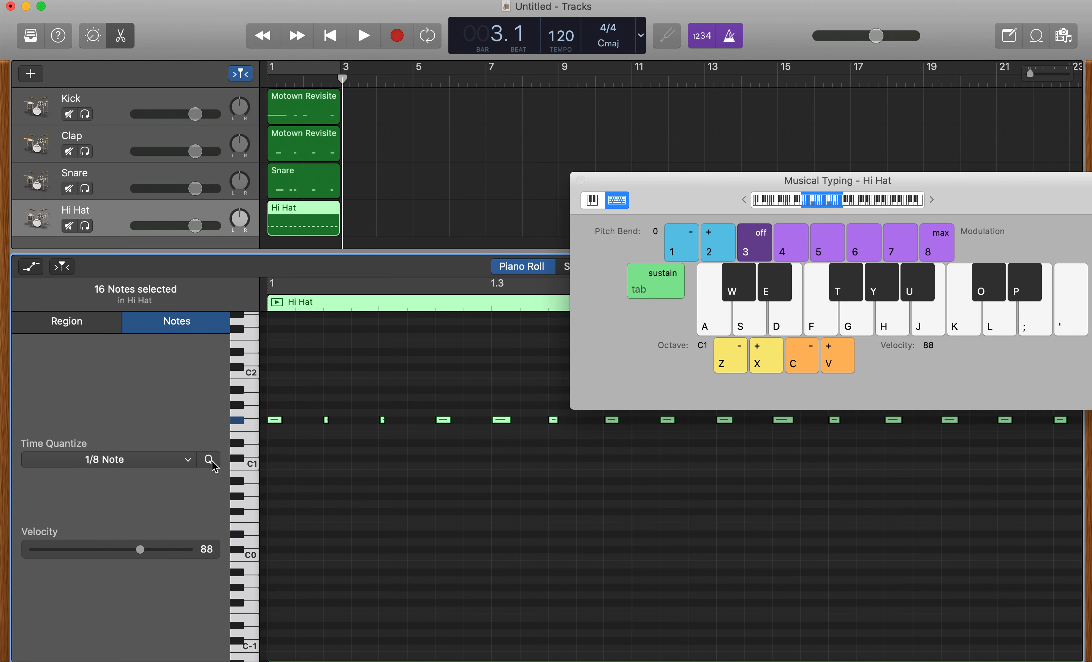
Step: Play back the kick, clap, snare and hi-hat parts together in a cycle over bars 1 and 2, and stop
{"action": "key", "text": "space"}
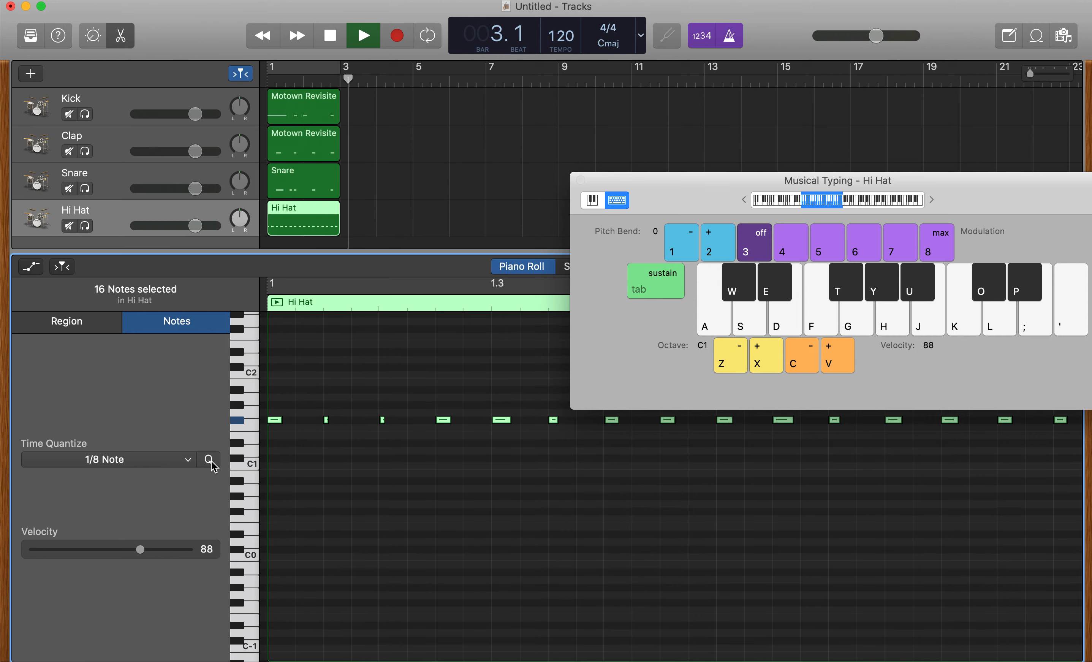
{"action": "key", "text": "Return"}
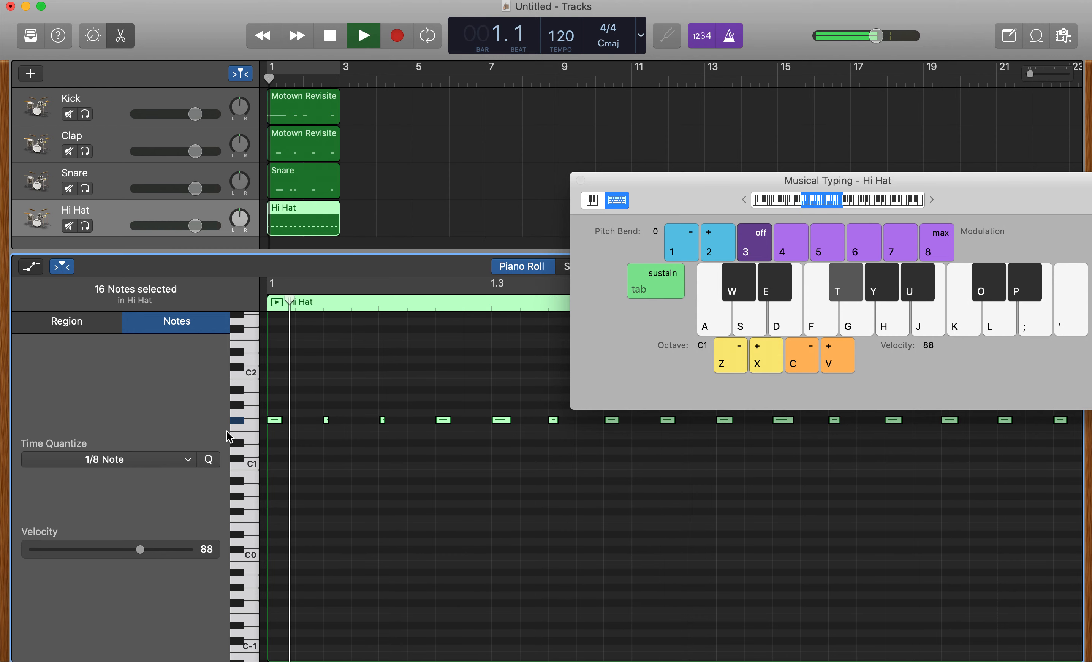
{"action": "left_click", "coordinate": [296, 69]}
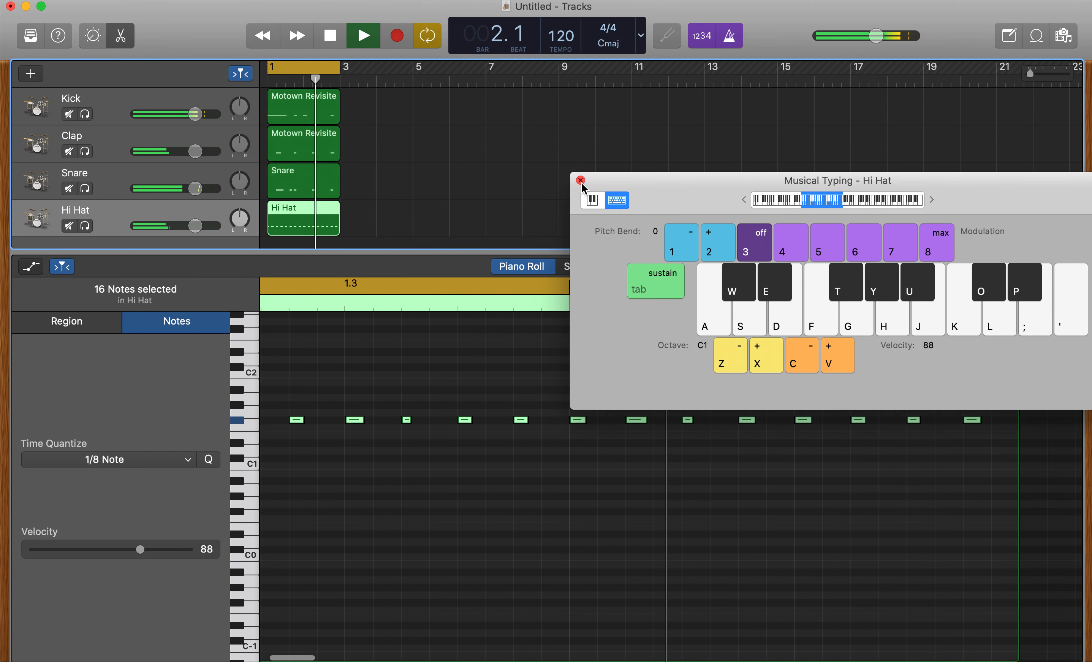
{"action": "key", "text": "space"}
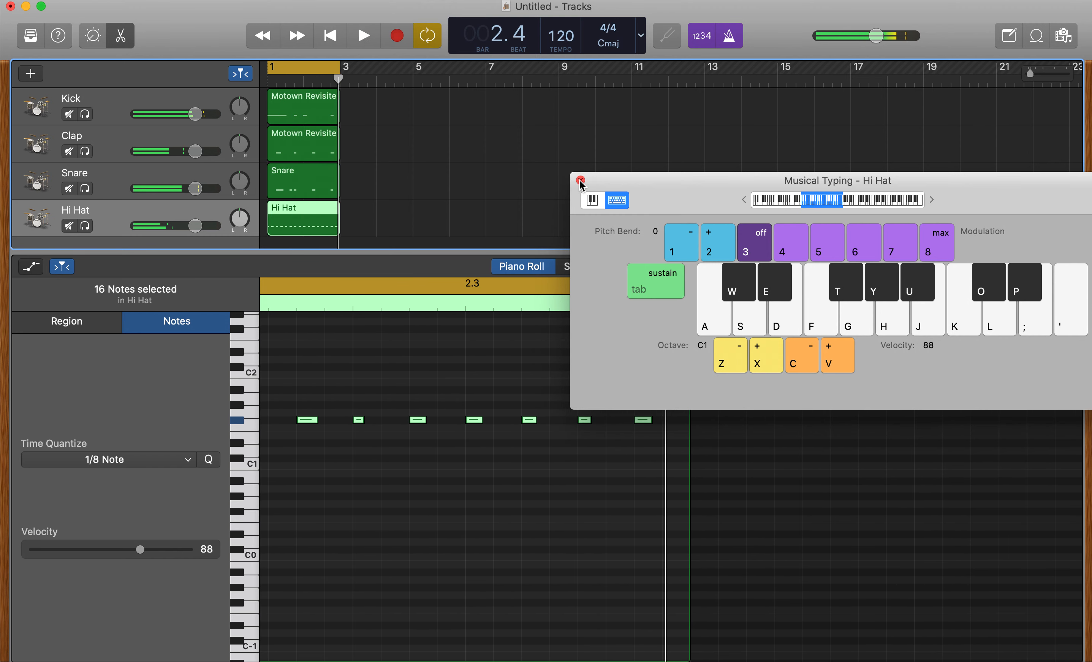
Step: Close Musical Typing and the note editor, and deselect the Hi Hat region
{"action": "left_click", "coordinate": [581, 180]}
{"action": "left_click", "coordinate": [120, 35]}
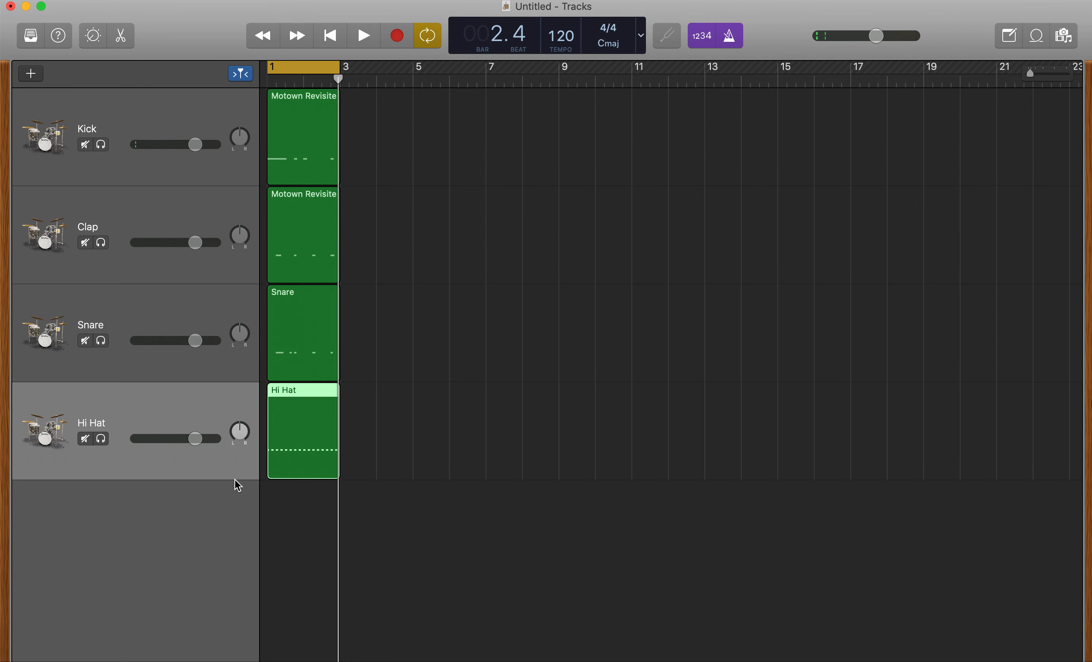
{"action": "left_click", "coordinate": [281, 561]}
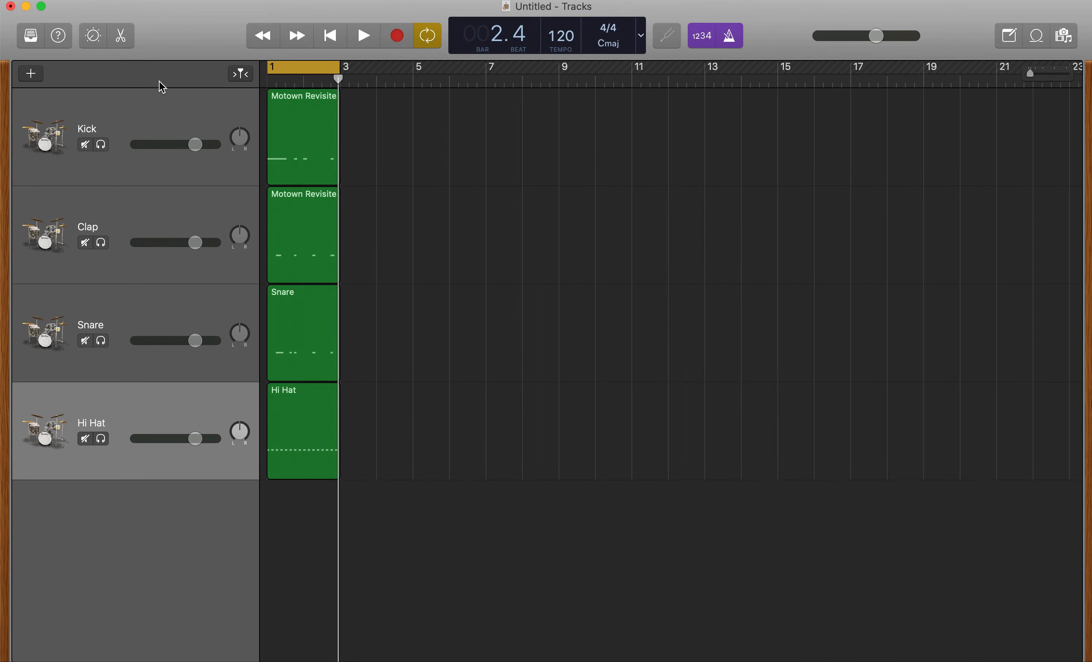
Step: Create an audio track for microphone recording with Input 1 as its input
{"action": "left_click", "coordinate": [35, 77]}
{"action": "left_click", "coordinate": [439, 167]}
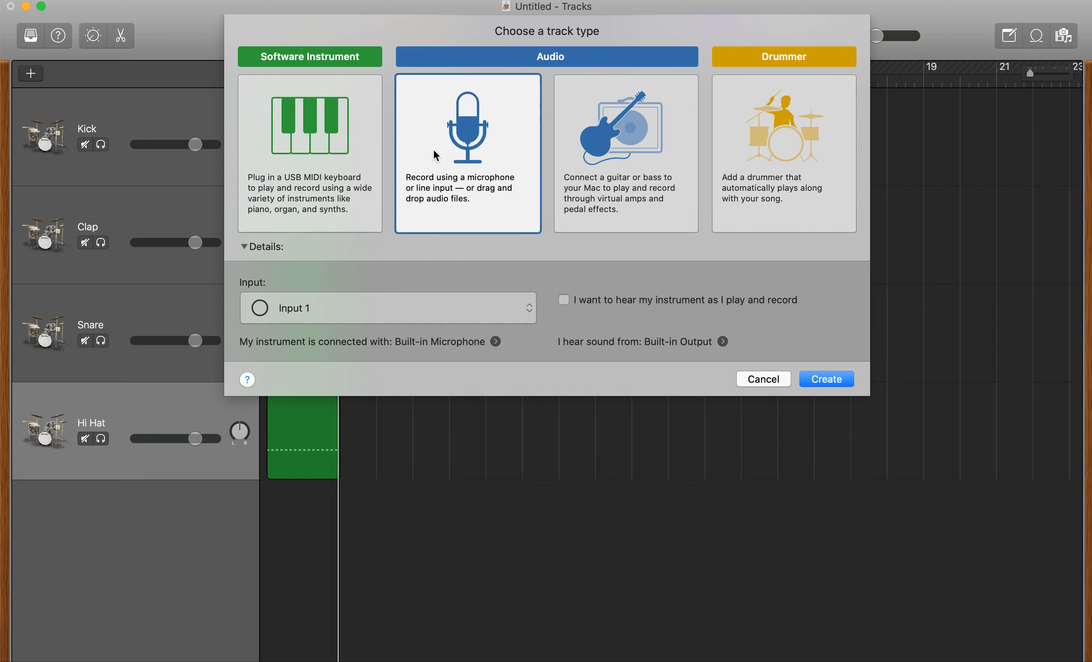
{"action": "left_click", "coordinate": [837, 375]}
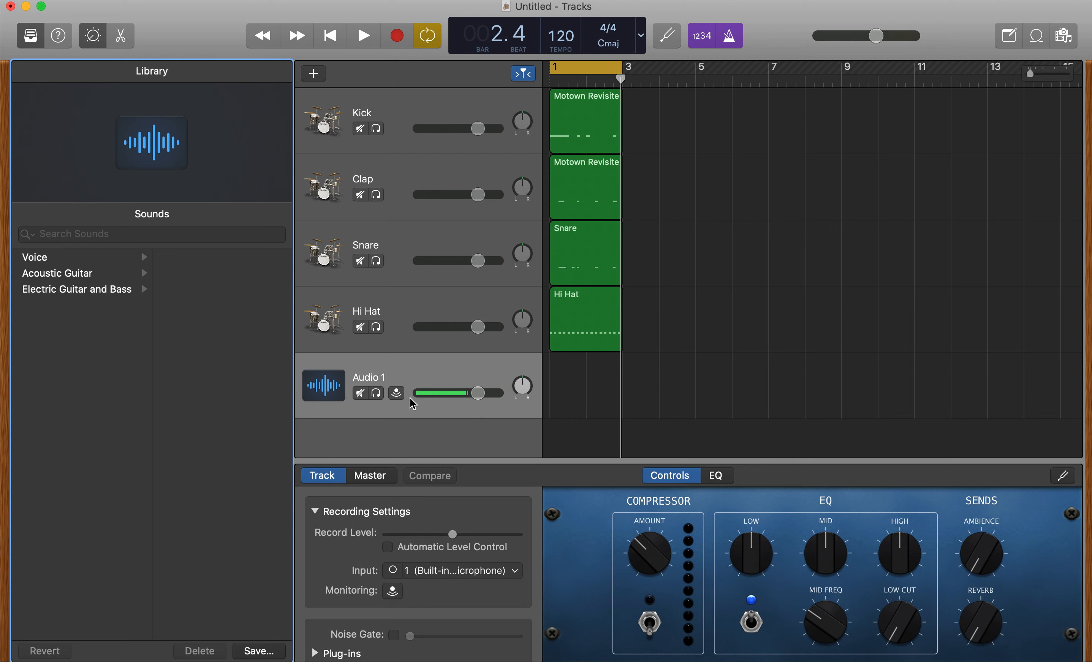
Step: Hide the Library and Smart Controls, and turn off the cycle range
{"action": "left_click", "coordinate": [28, 43]}
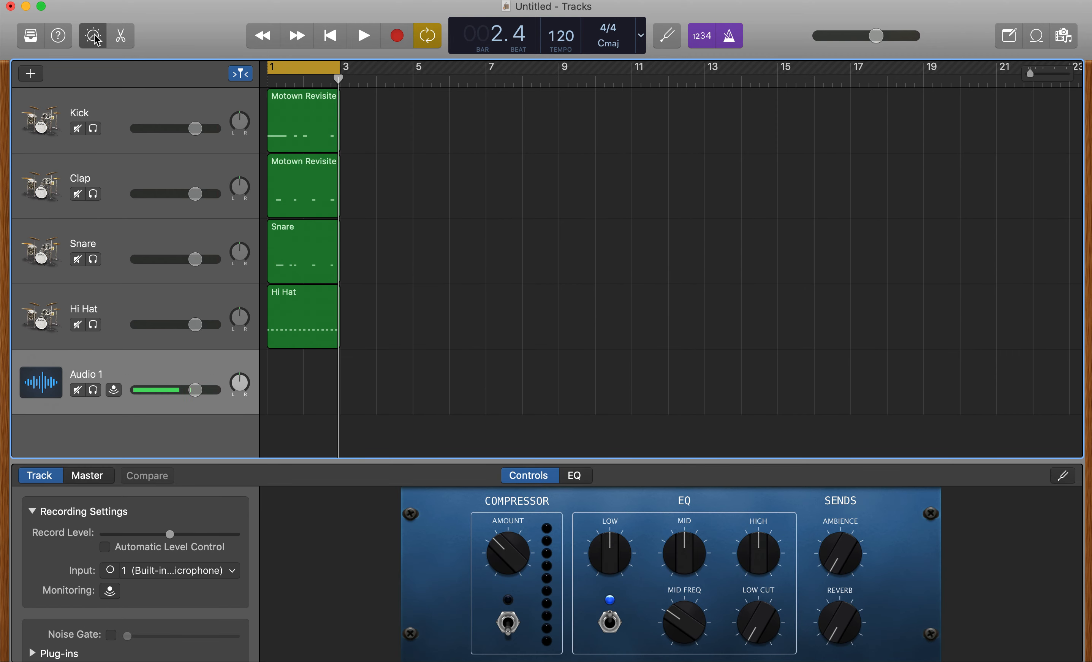
{"action": "left_click", "coordinate": [96, 39]}
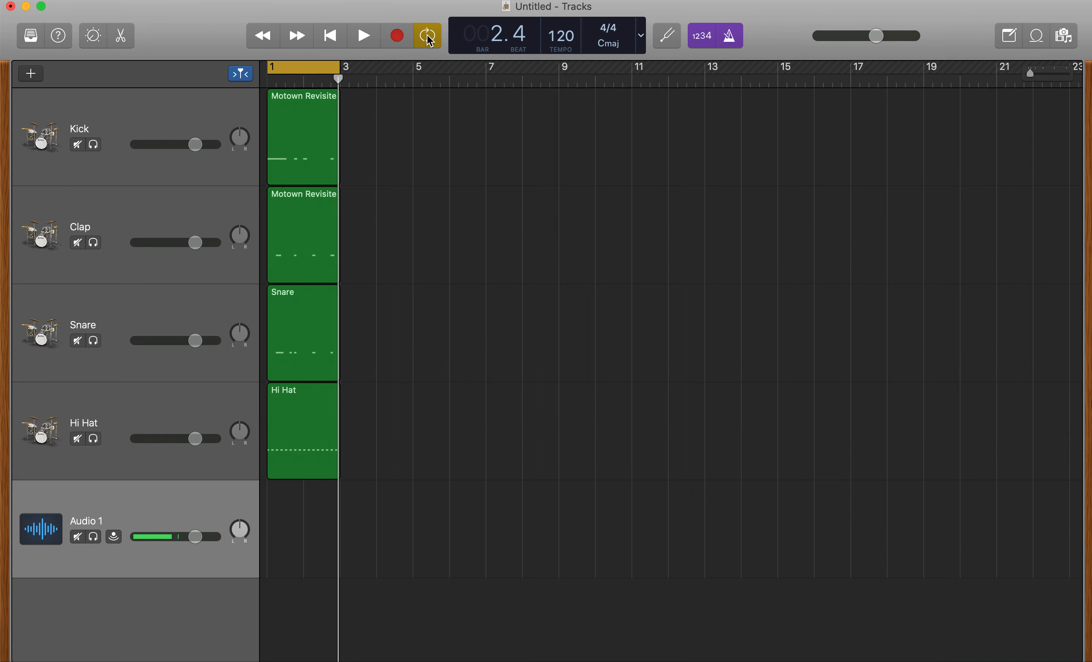
{"action": "left_click", "coordinate": [428, 38]}
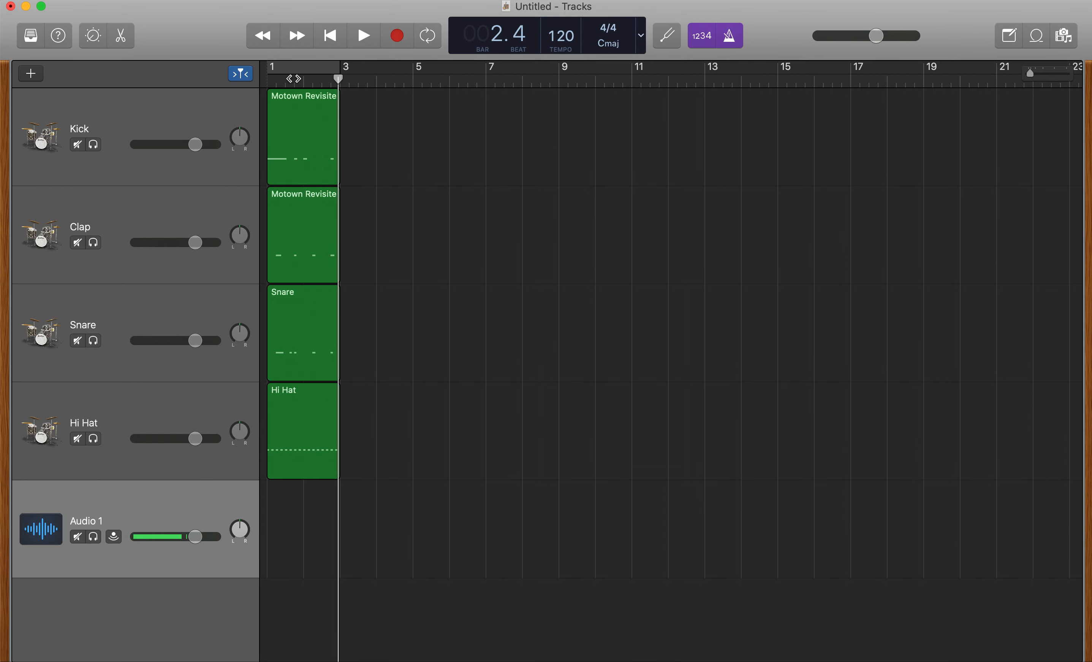
{"action": "left_click", "coordinate": [1049, 74]}
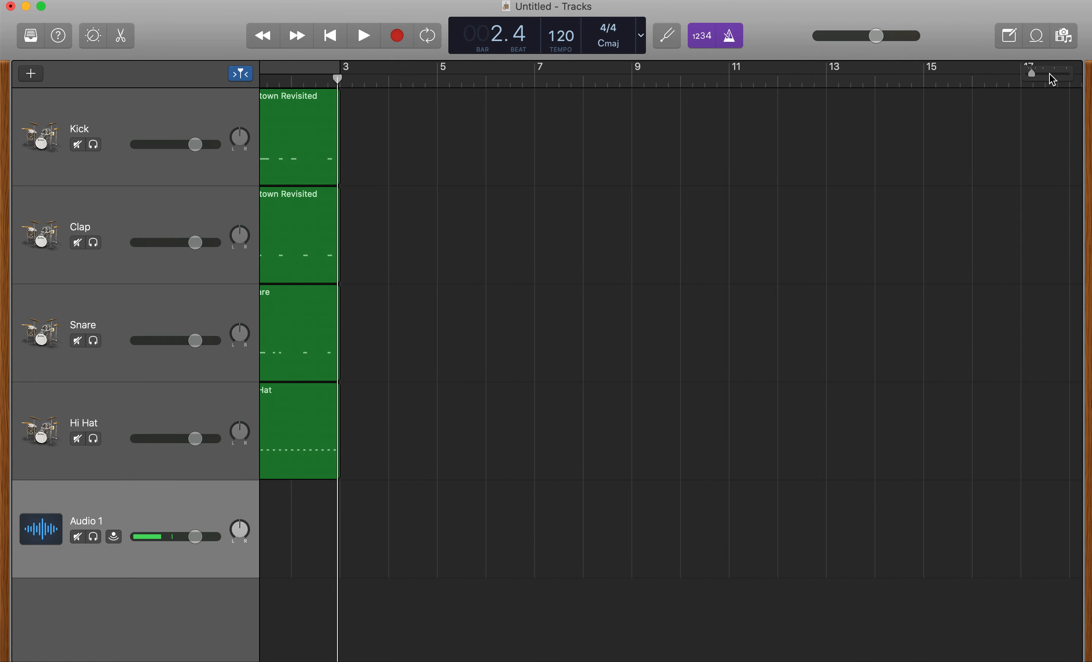
{"action": "scroll", "coordinate": [490, 344], "scroll_direction": "left", "scroll_amount": 2}
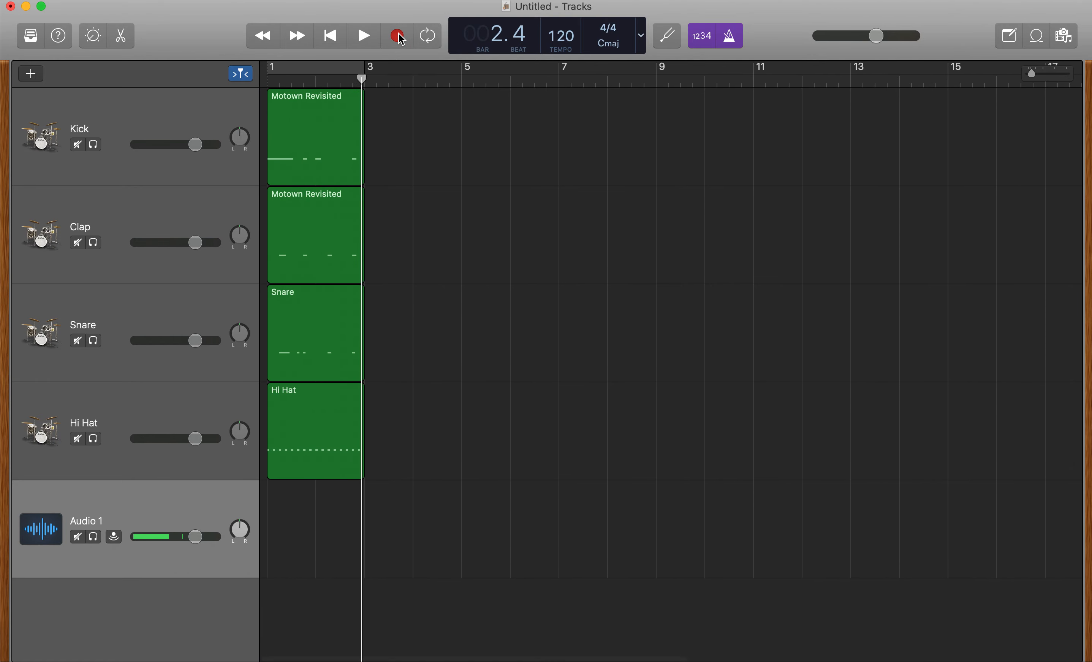
Step: Record a microphone take on the Audio 1 track from bar 1 to just past the start of bar 3
{"action": "key", "text": "Return"}
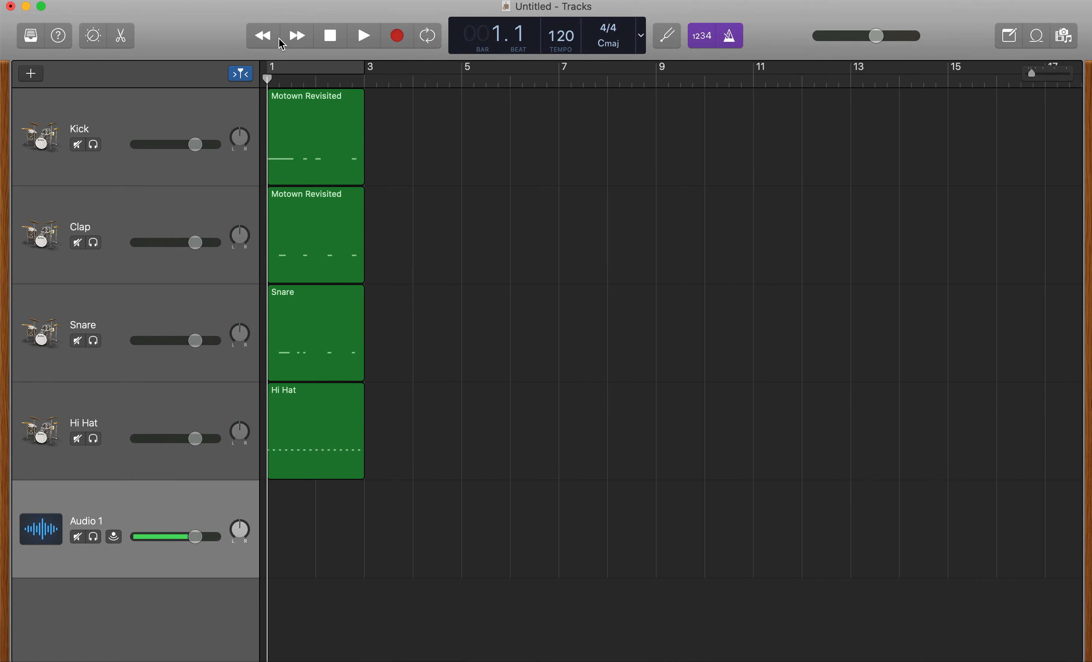
{"action": "left_click", "coordinate": [398, 35]}
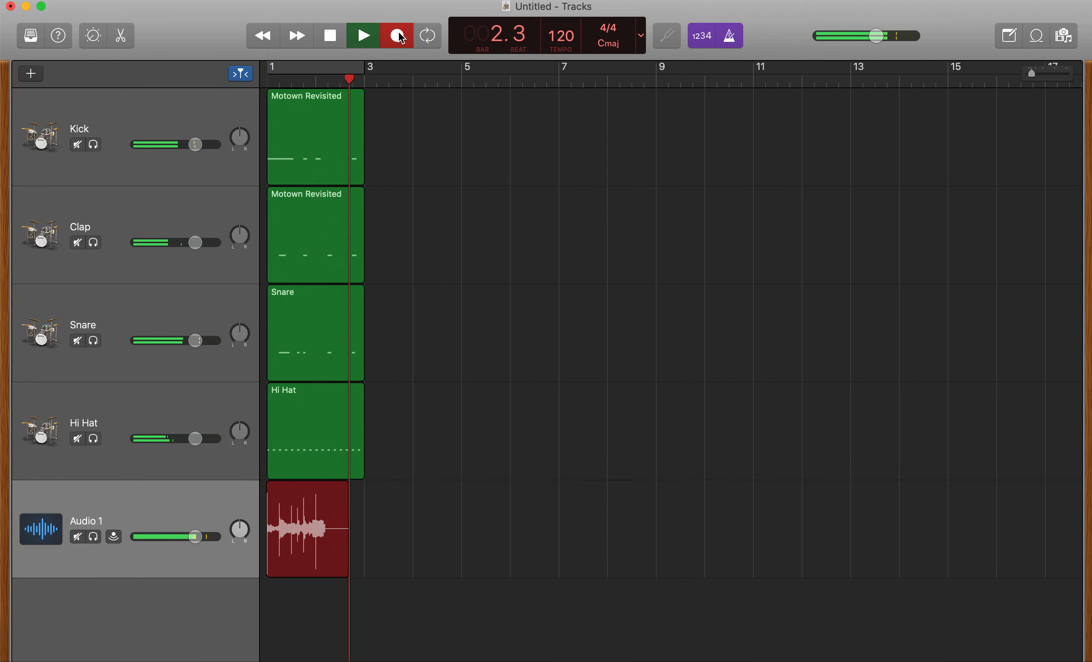
{"action": "key", "text": "space"}
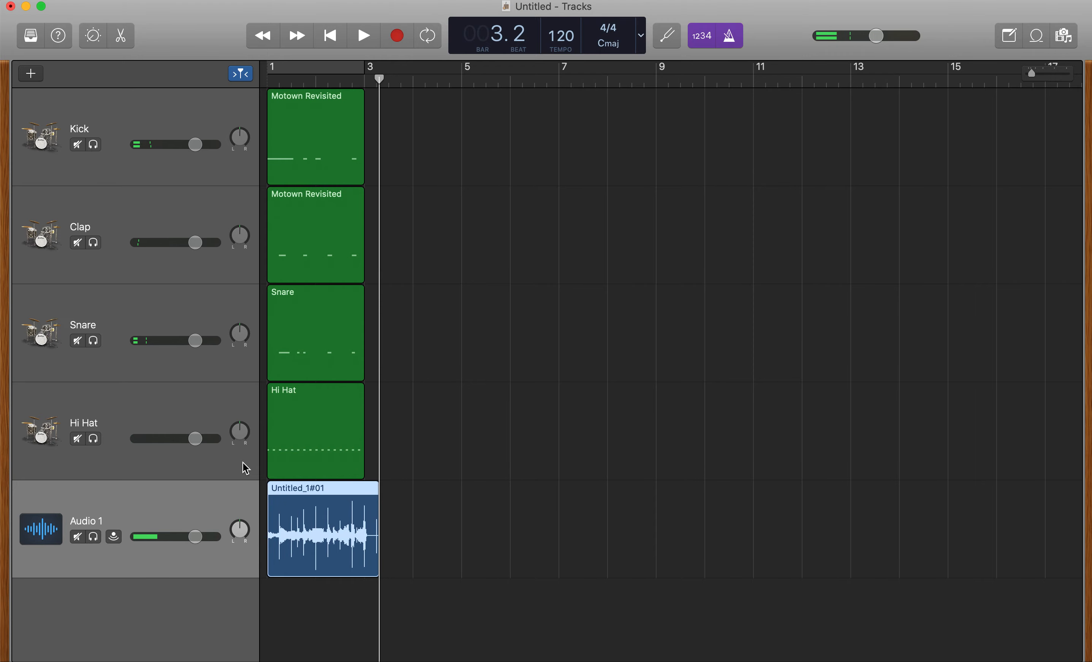
Step: Solo the Audio 1 track, audition the start of its recording, and turn solo off again
{"action": "key", "text": "Return"}
{"action": "key", "text": "space"}
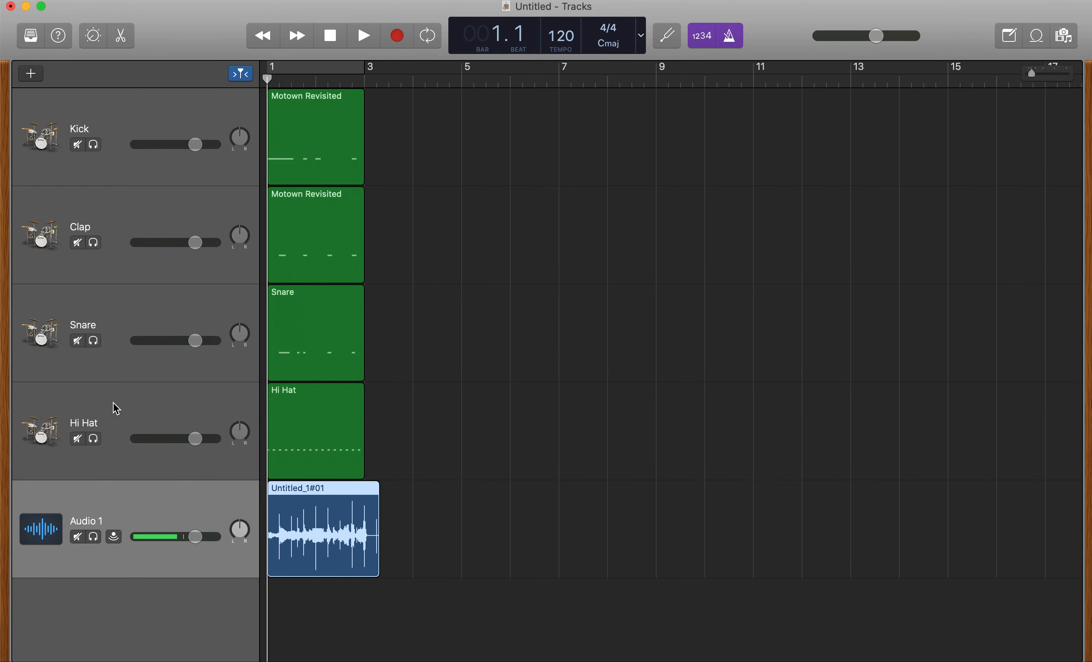
{"action": "left_click", "coordinate": [94, 539]}
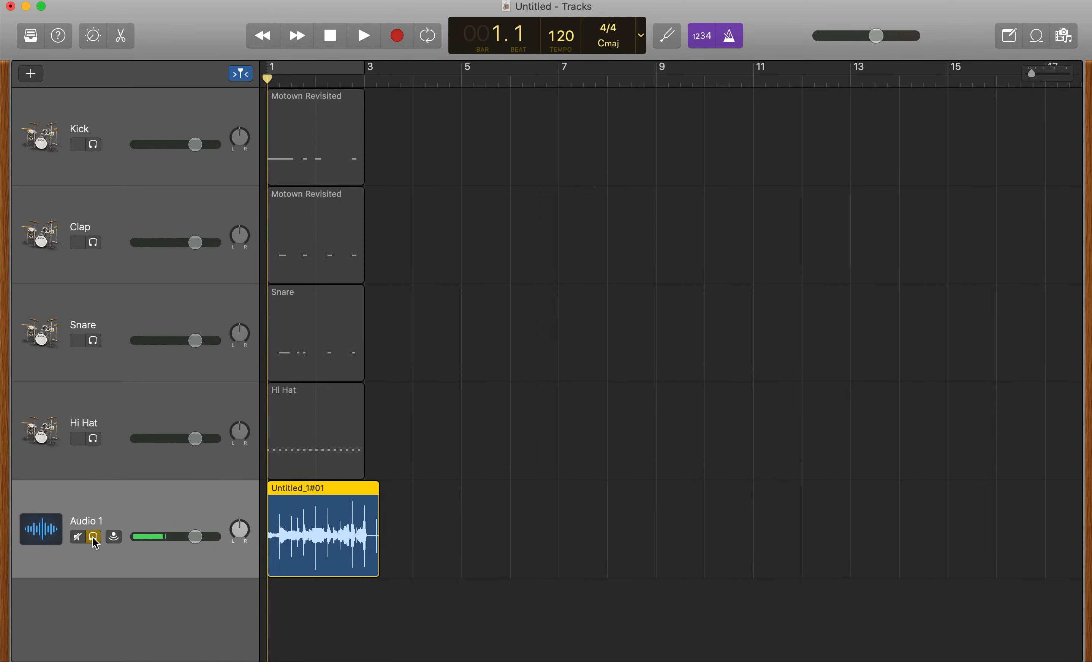
{"action": "key", "text": "space"}
{"action": "key", "text": "space"}
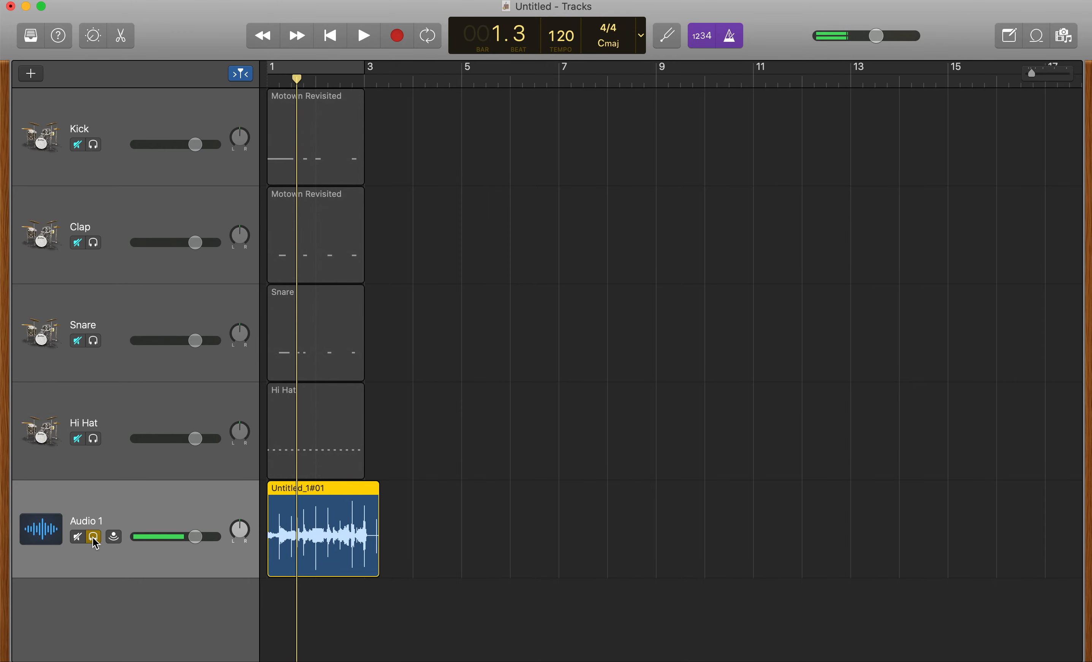
{"action": "left_click", "coordinate": [95, 539]}
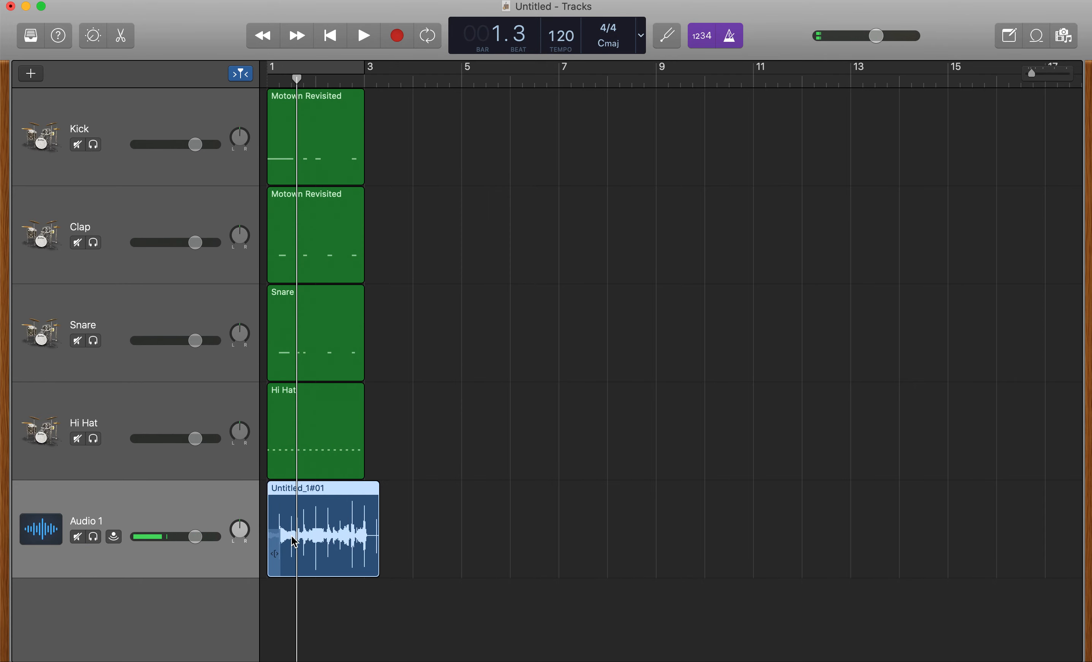
Step: Replace the Audio 1 take with a new microphone recording from bar 1 to just past the start of bar 3
{"action": "key", "text": "Delete"}
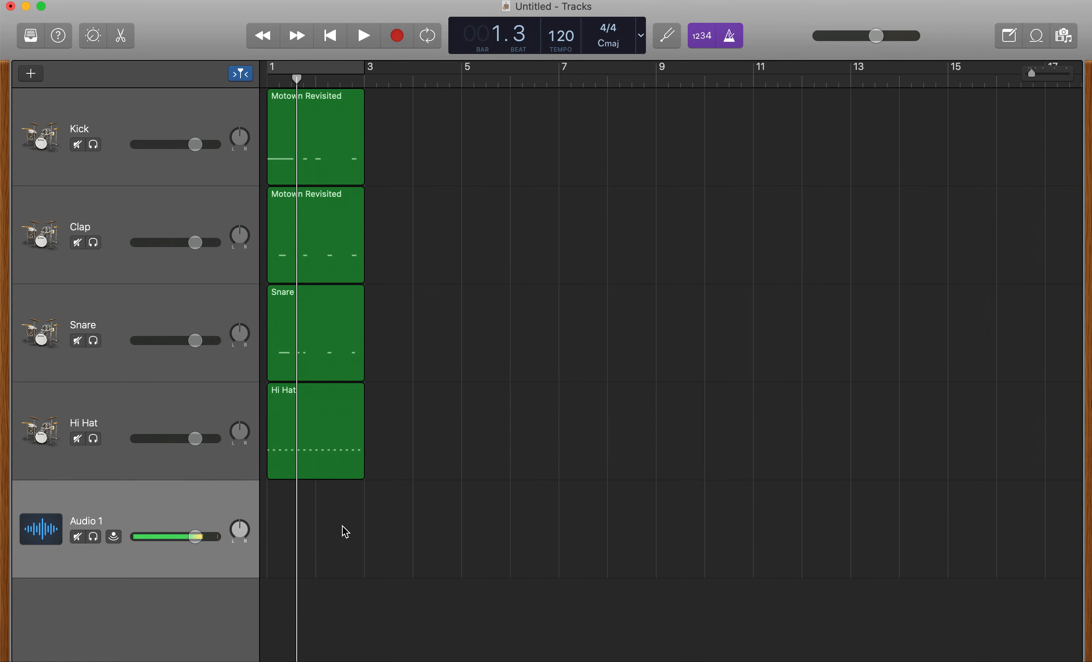
{"action": "key", "text": "Return"}
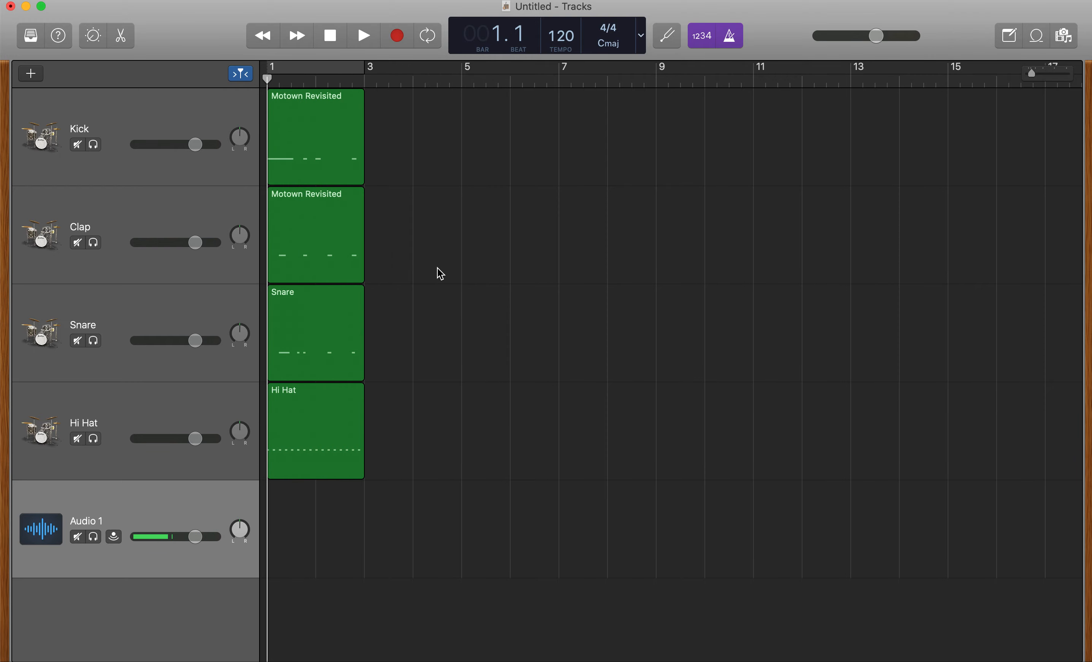
{"action": "left_click", "coordinate": [400, 40]}
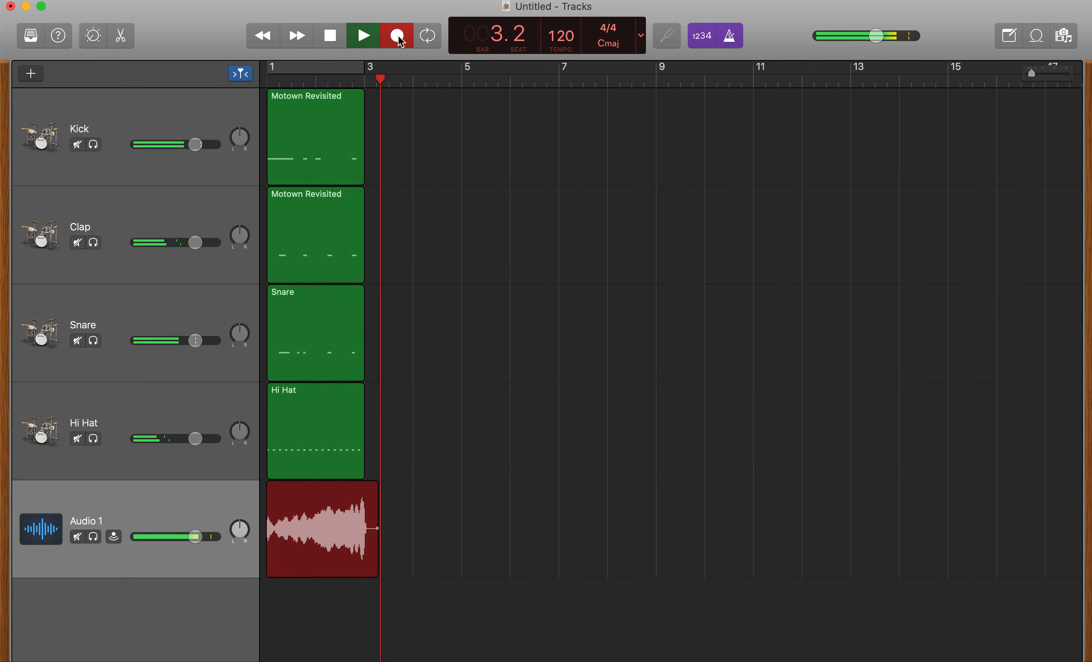
{"action": "key", "text": "space"}
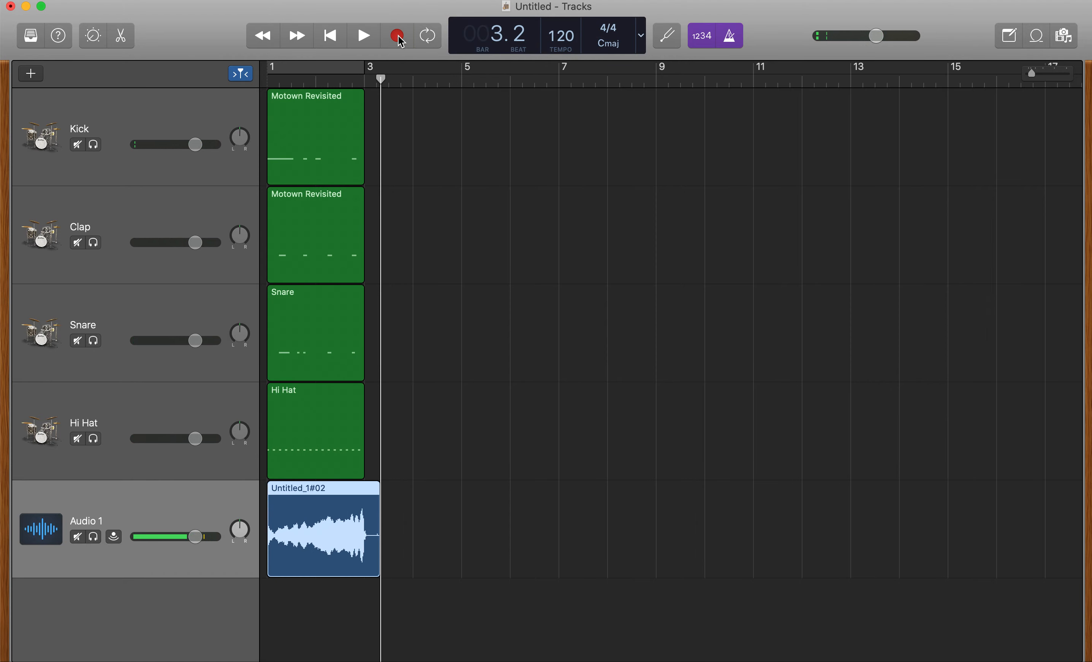
{"action": "key", "text": "Return"}
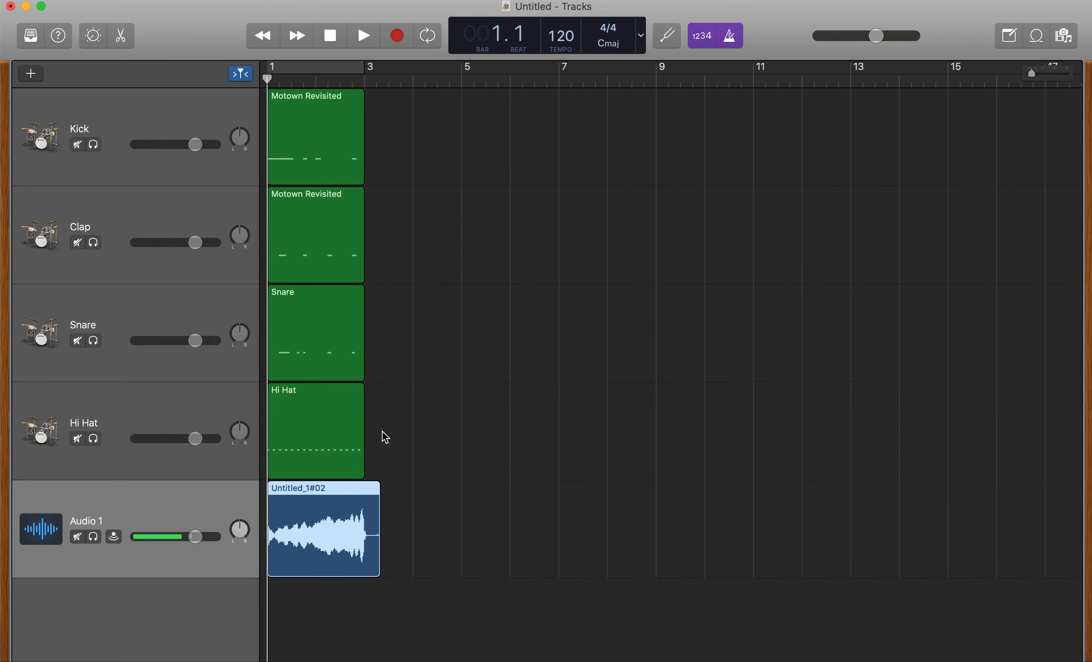
Step: Copy the two-bar drum and audio regions to bars 3, 5 and 7, and trim the last audio region to end at bar 9
{"action": "left_click_drag", "start_coordinate": [395, 447], "coordinate": [393, 116]}
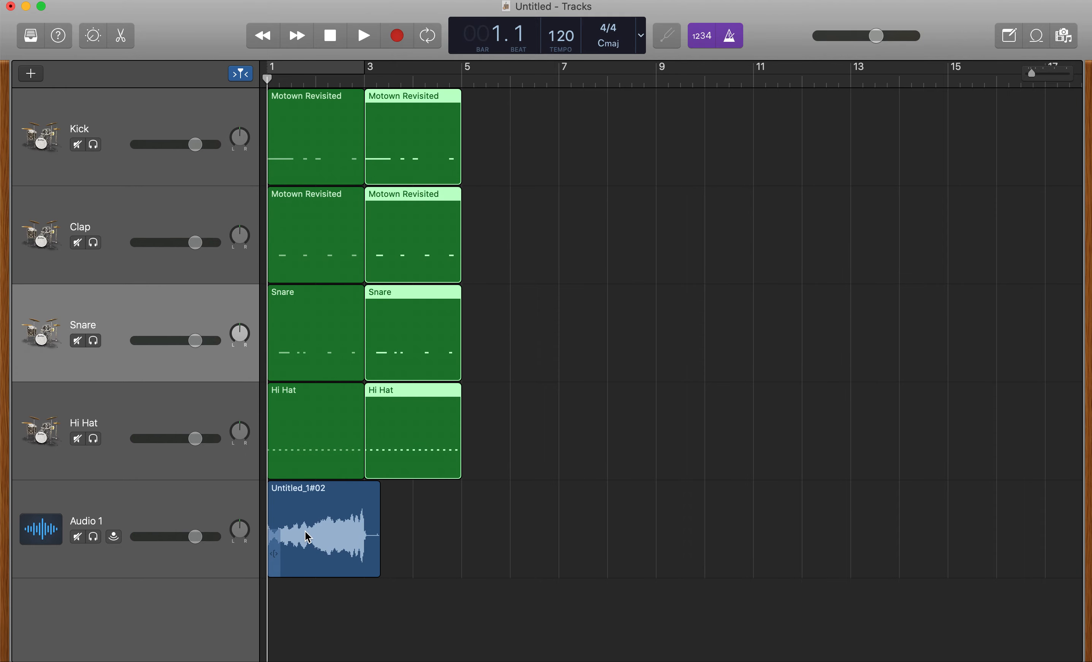
{"action": "left_click_drag", "start_coordinate": [308, 536], "coordinate": [405, 543]}
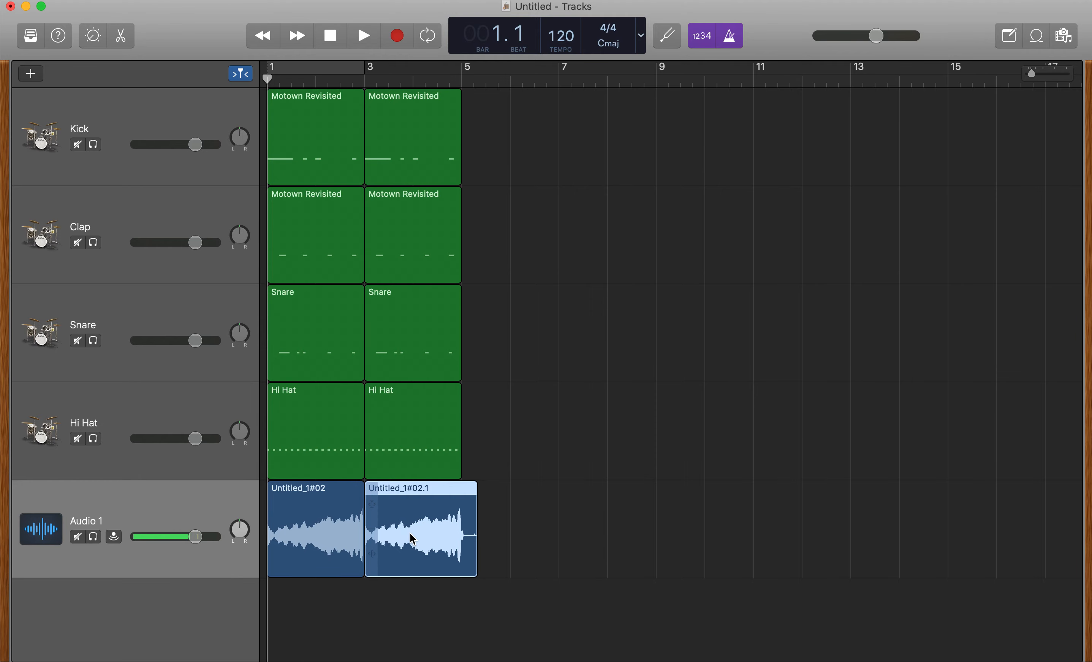
{"action": "left_click_drag", "start_coordinate": [410, 533], "coordinate": [604, 542]}
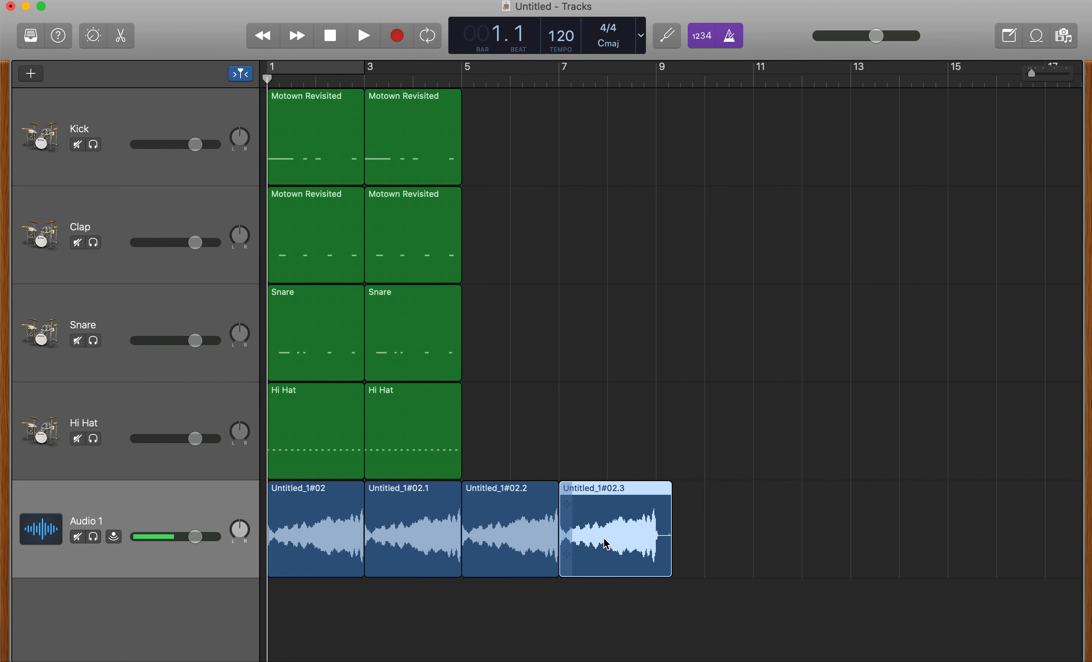
{"action": "left_click_drag", "start_coordinate": [481, 445], "coordinate": [597, 154]}
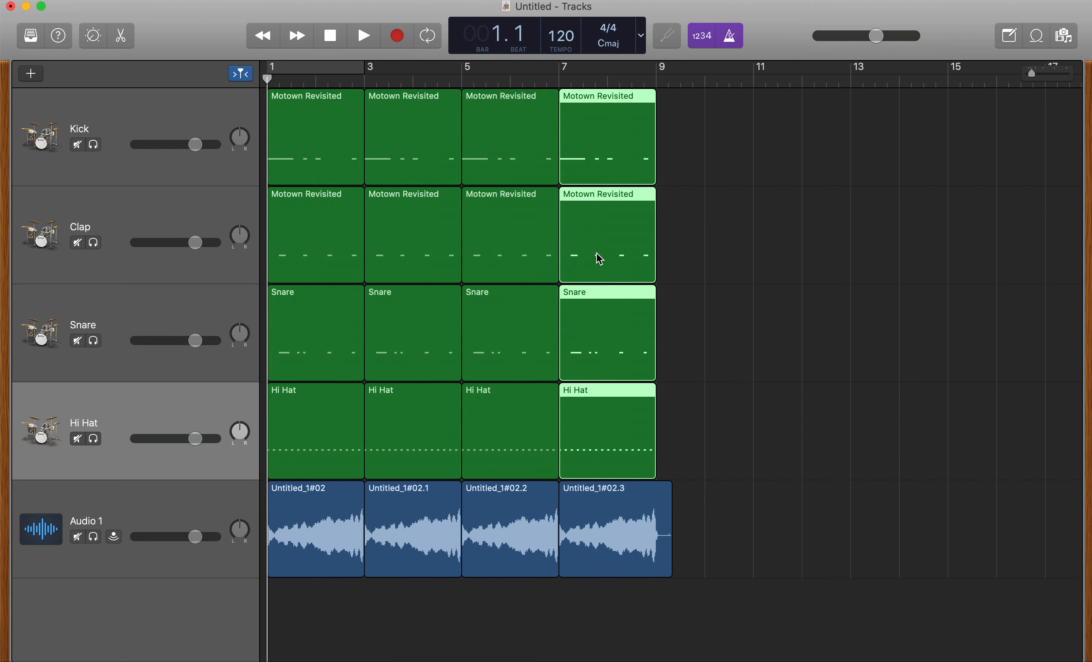
{"action": "mouse_move", "coordinate": [668, 553]}
{"action": "left_mouse_down"}
{"action": "mouse_move", "coordinate": [670, 562]}
{"action": "mouse_move", "coordinate": [653, 562]}
{"action": "left_mouse_up"}
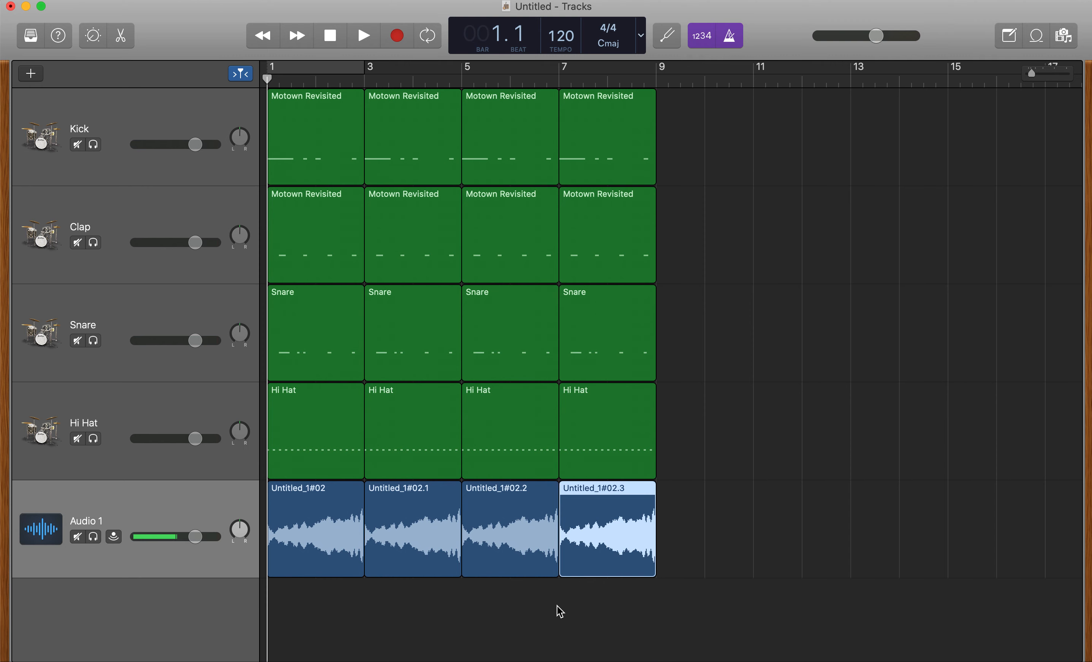
{"action": "left_click", "coordinate": [558, 606]}
Step: Turn off the metronome and play the full arrangement from bar 1 to bar 9
{"action": "key", "text": "XF86AudioRaiseVolume"}
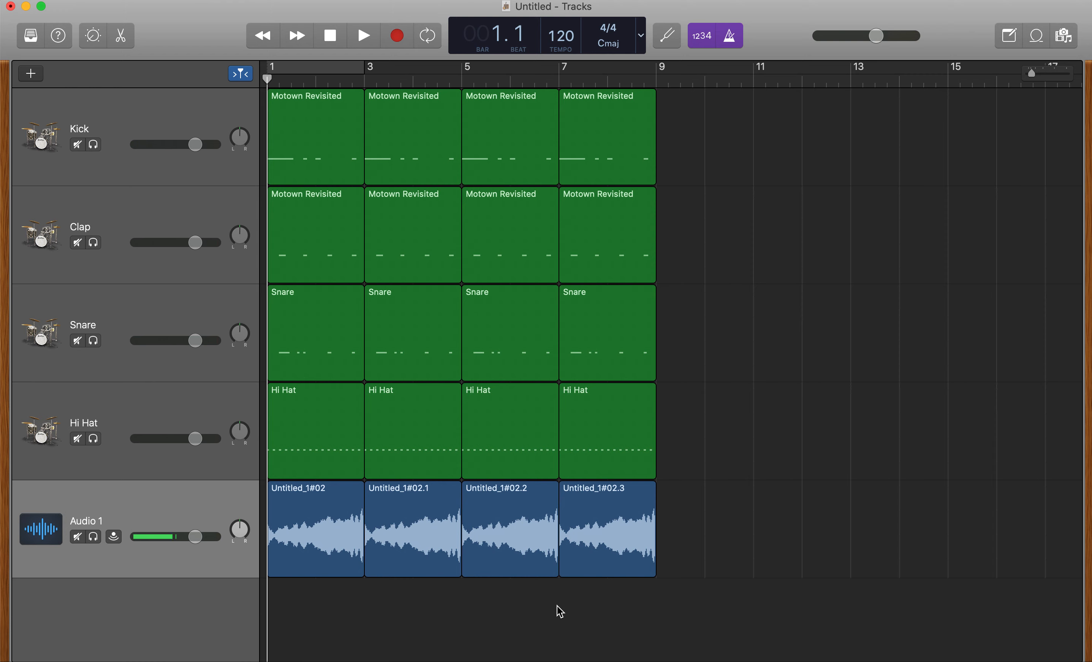
{"action": "left_click", "coordinate": [731, 34]}
{"action": "key", "text": "space"}
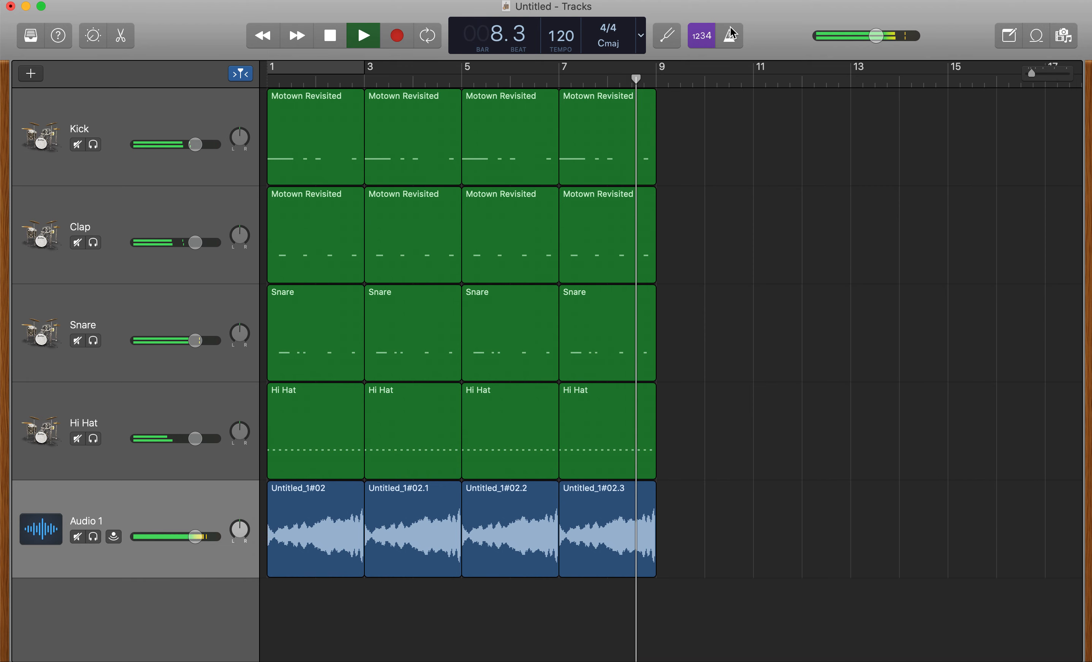
{"action": "key", "text": "space"}
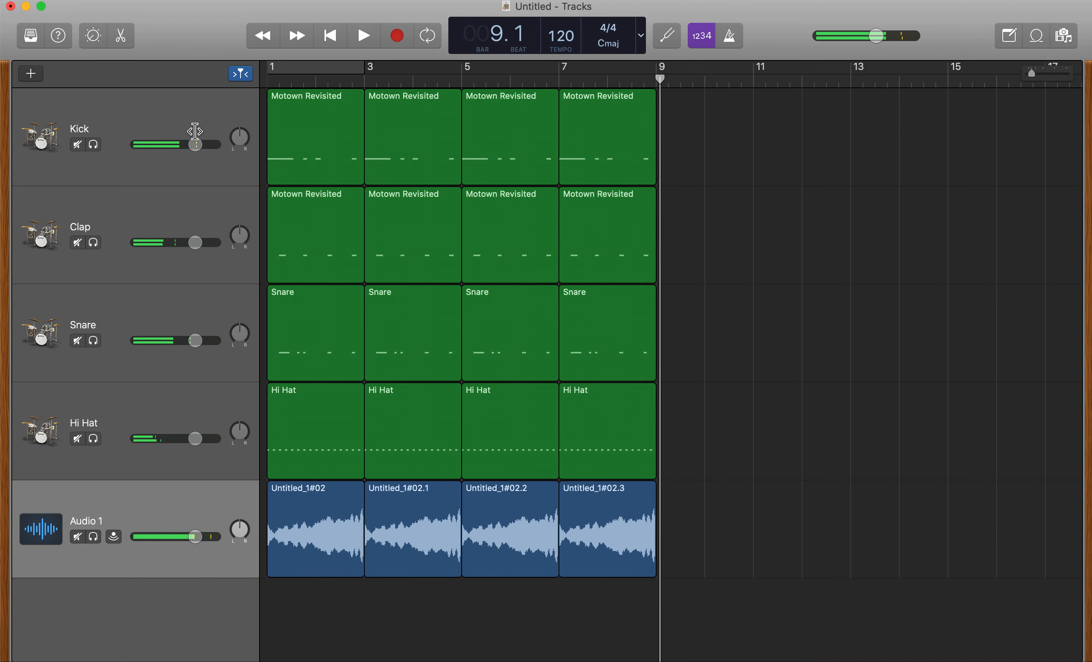
Step: Lower the Audio 1 track's volume and turn on the cycle range over bars 1 and 2
{"action": "left_click_drag", "start_coordinate": [195, 536], "coordinate": [170, 536]}
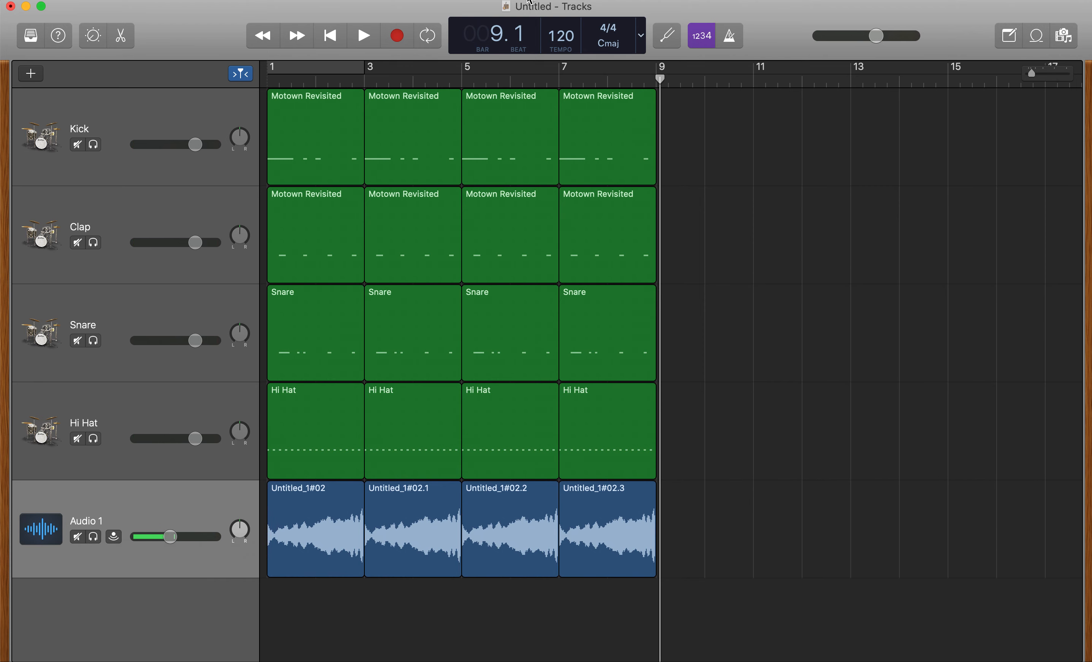
{"action": "left_click", "coordinate": [293, 66]}
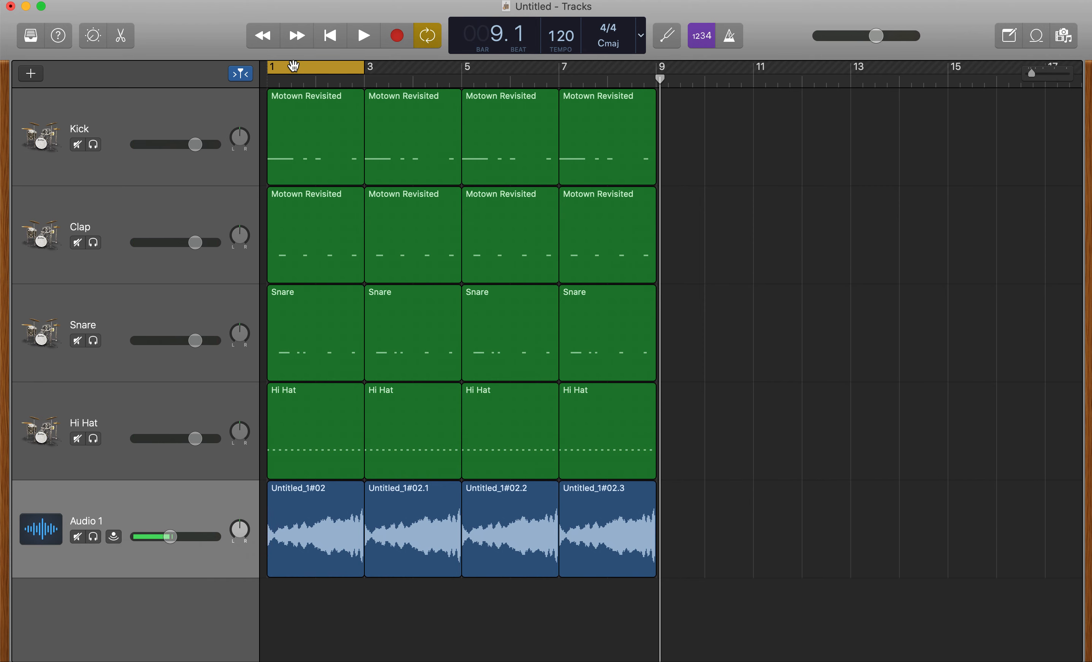
Step: Raise the computer's output volume and play the cycled bars 1 and 2 with all tracks
{"action": "key", "text": "XF86AudioRaiseVolume"}
{"action": "key", "text": "space"}
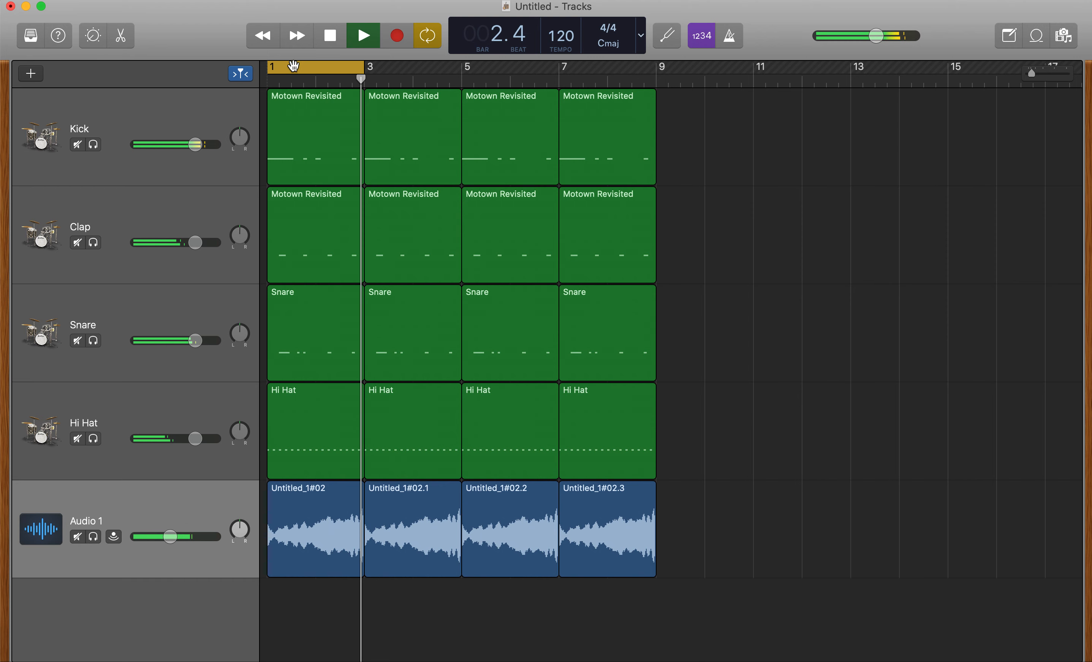
{"action": "key", "text": "space"}
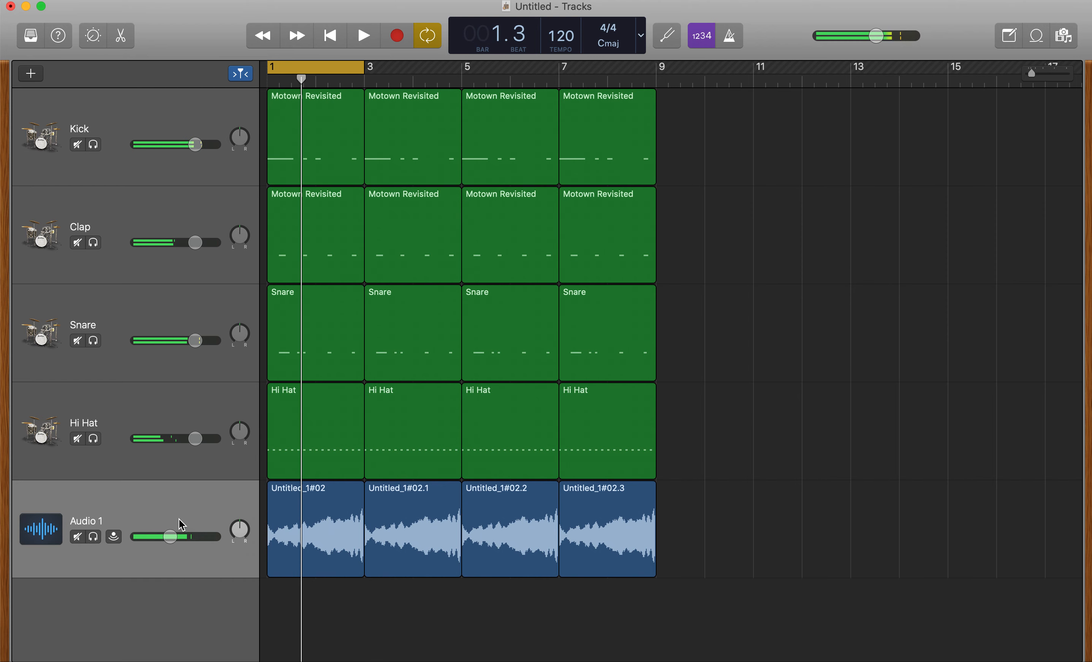
Step: Solo the Audio 1 track, show its Smart Controls, and raise the Reverb send to well above halfway while auditioning the loop
{"action": "left_click", "coordinate": [163, 518]}
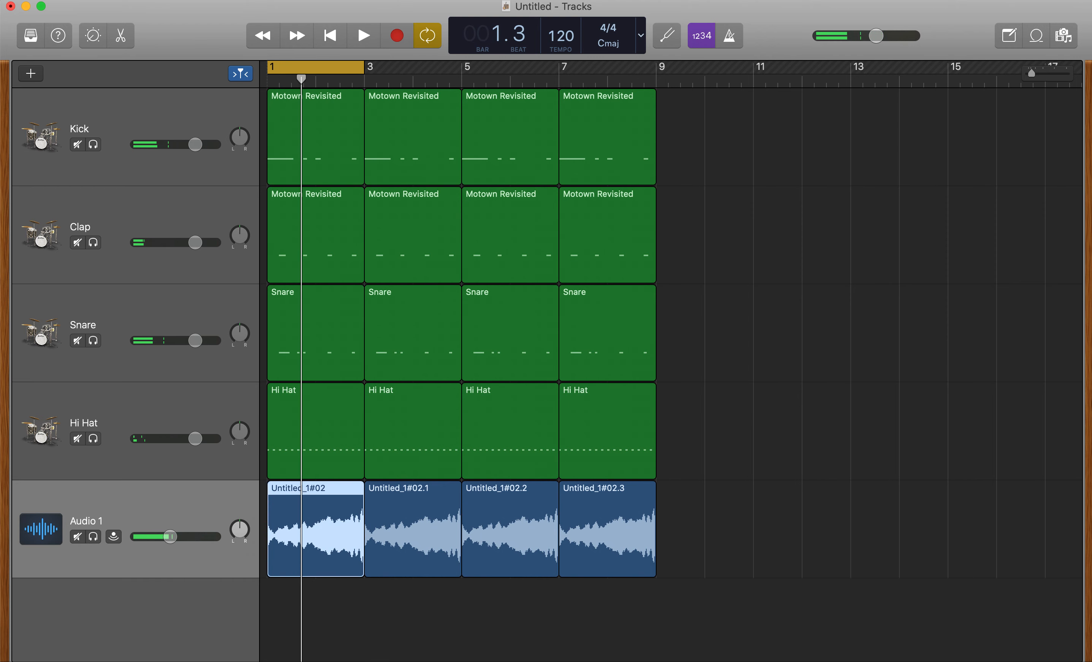
{"action": "left_click", "coordinate": [94, 45]}
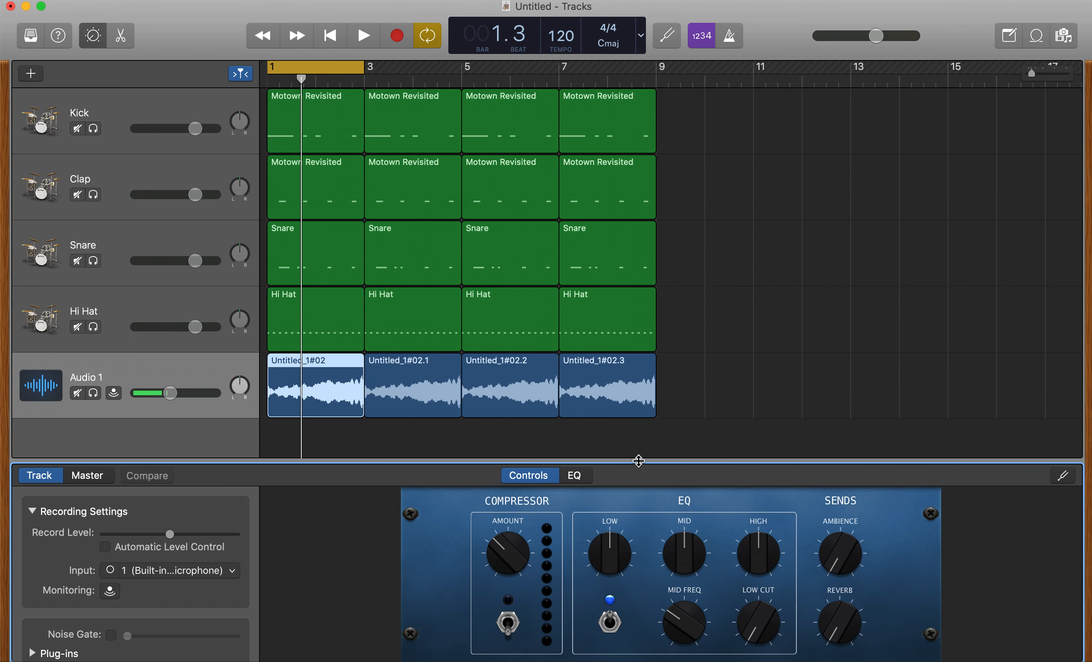
{"action": "left_click", "coordinate": [93, 392]}
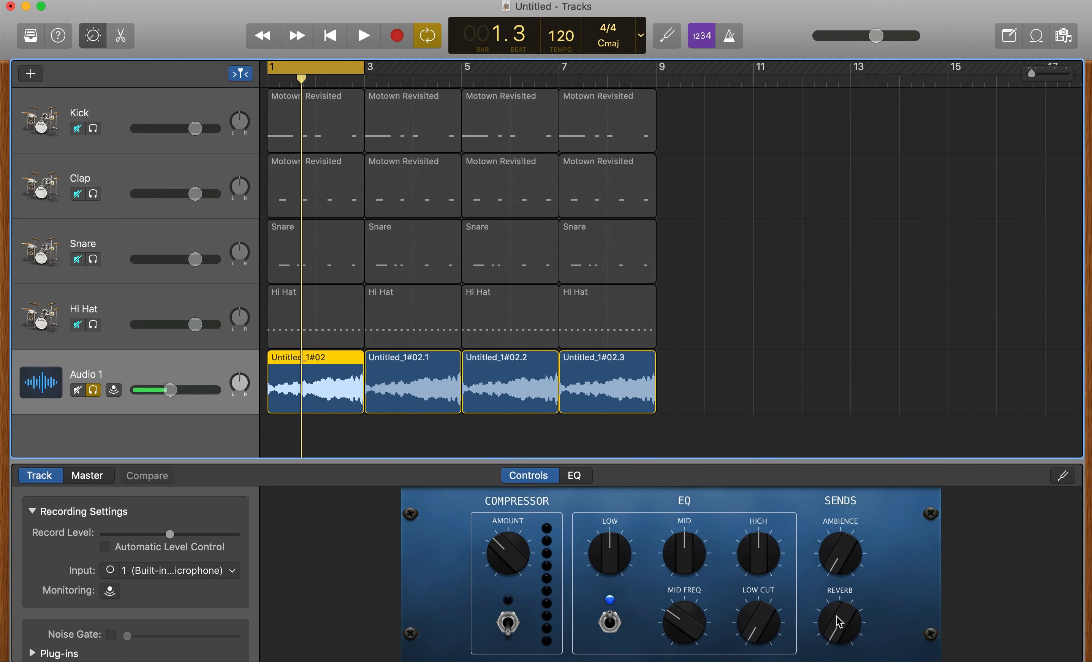
{"action": "left_click_drag", "start_coordinate": [838, 621], "coordinate": [846, 600]}
{"action": "key", "text": "space"}
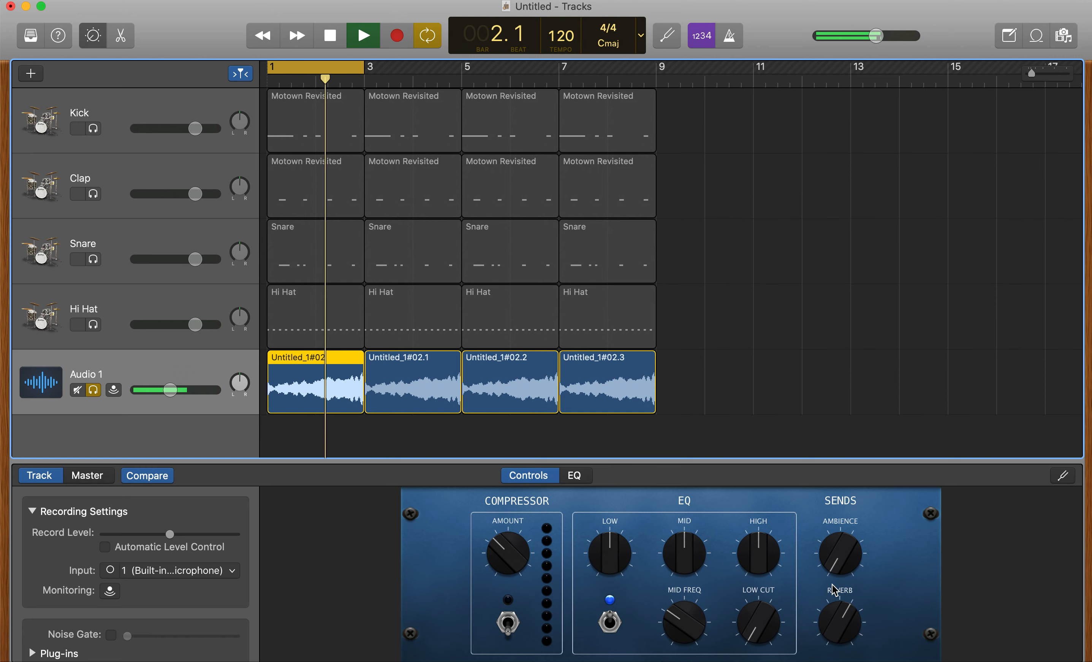
{"action": "key", "text": "space"}
{"action": "left_click_drag", "start_coordinate": [833, 638], "coordinate": [832, 632]}
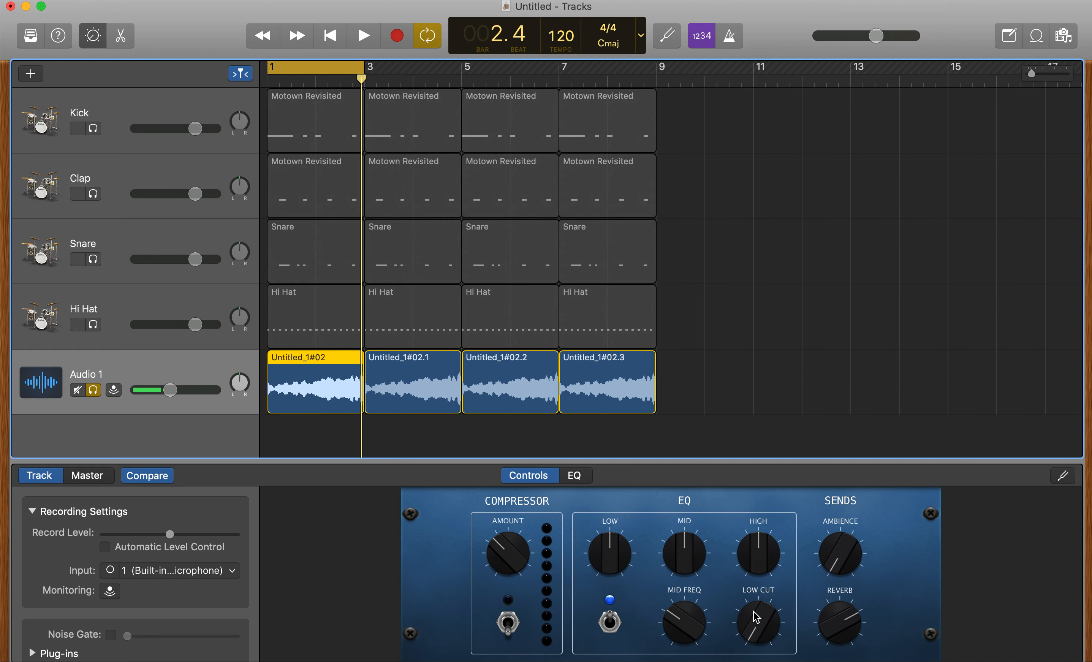
Step: Raise Audio 1's Low Cut to just below halfway, boost the Low EQ strongly, and raise the Ambience send slightly
{"action": "left_click_drag", "start_coordinate": [743, 612], "coordinate": [744, 623]}
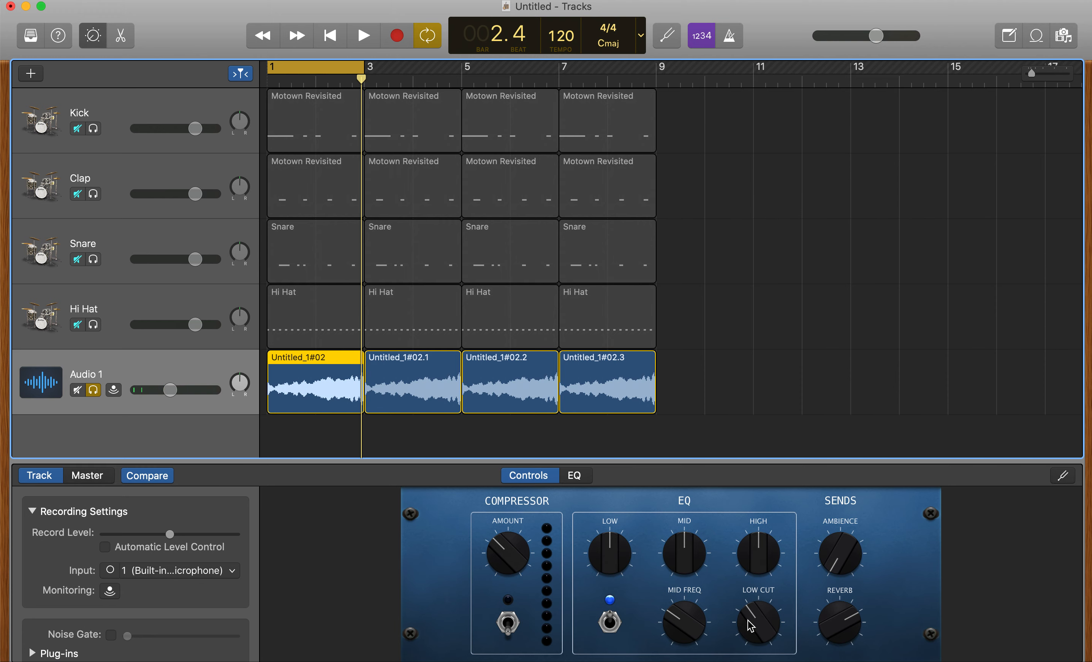
{"action": "key", "text": "space"}
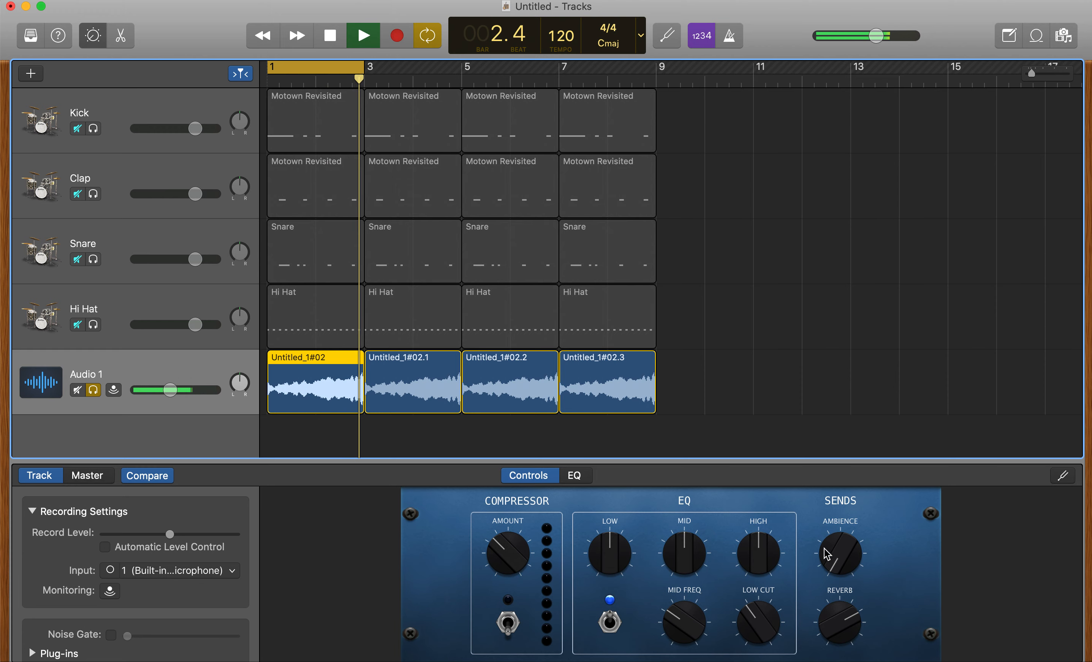
{"action": "key", "text": "space"}
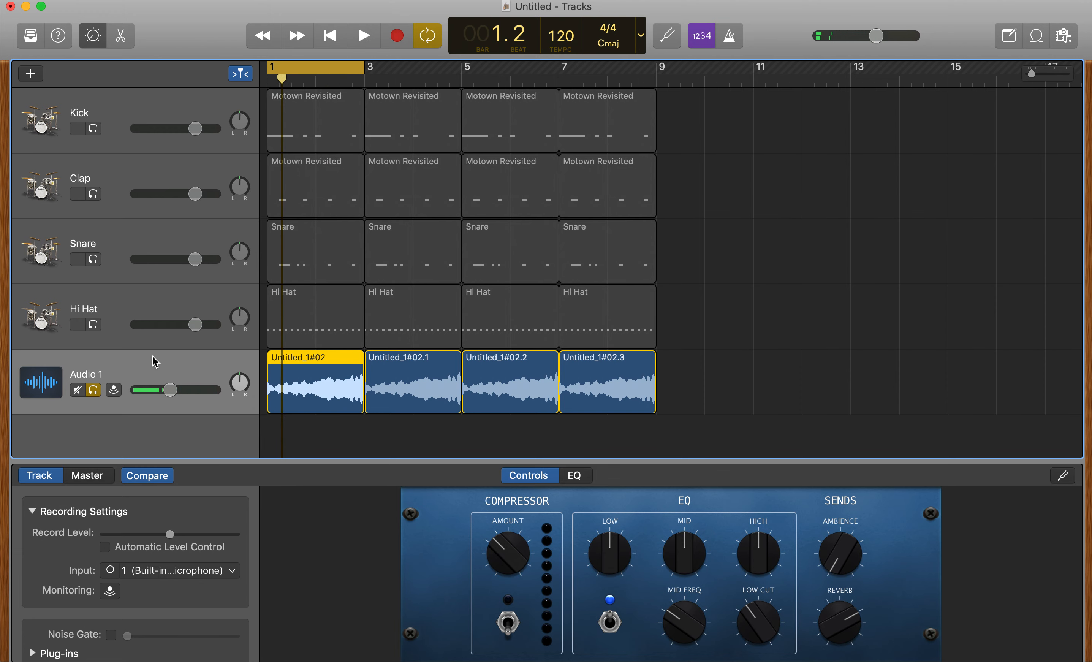
{"action": "key", "text": "super+z"}
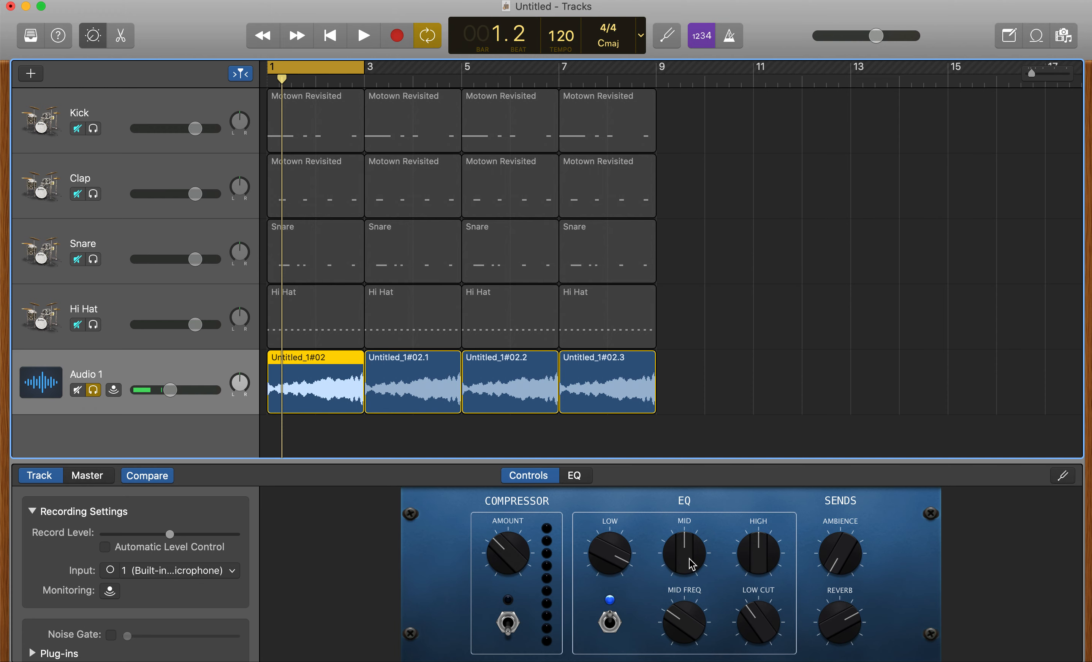
{"action": "left_click_drag", "start_coordinate": [836, 573], "coordinate": [835, 564]}
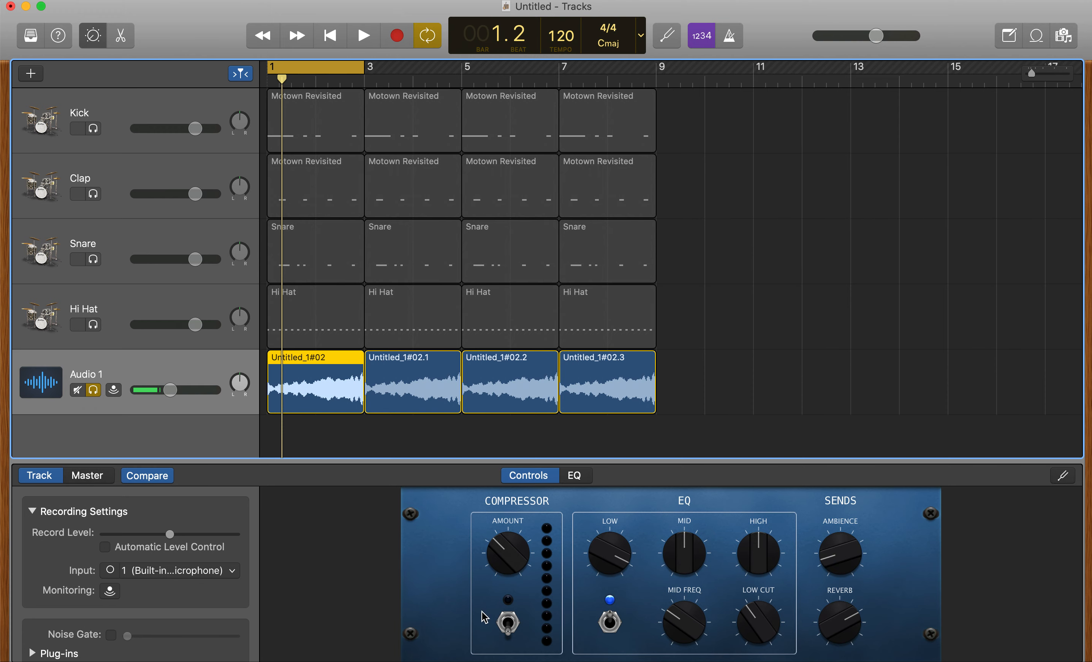
Step: Turn off solo on Audio 1 during playback and listen to it together with the drum tracks
{"action": "key", "text": "space"}
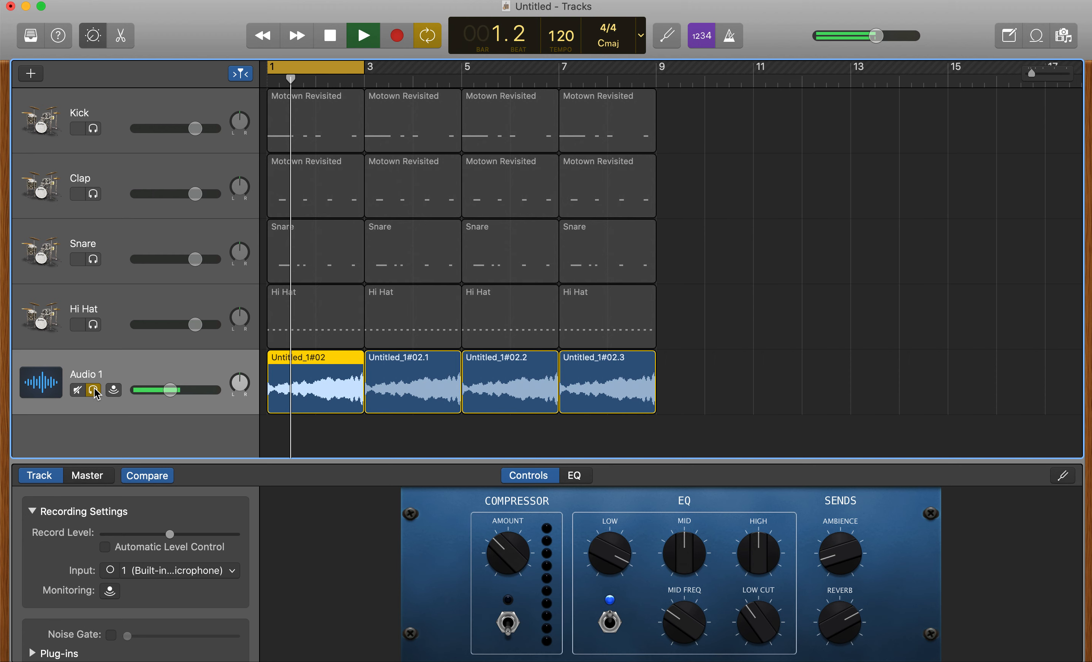
{"action": "left_click", "coordinate": [94, 390]}
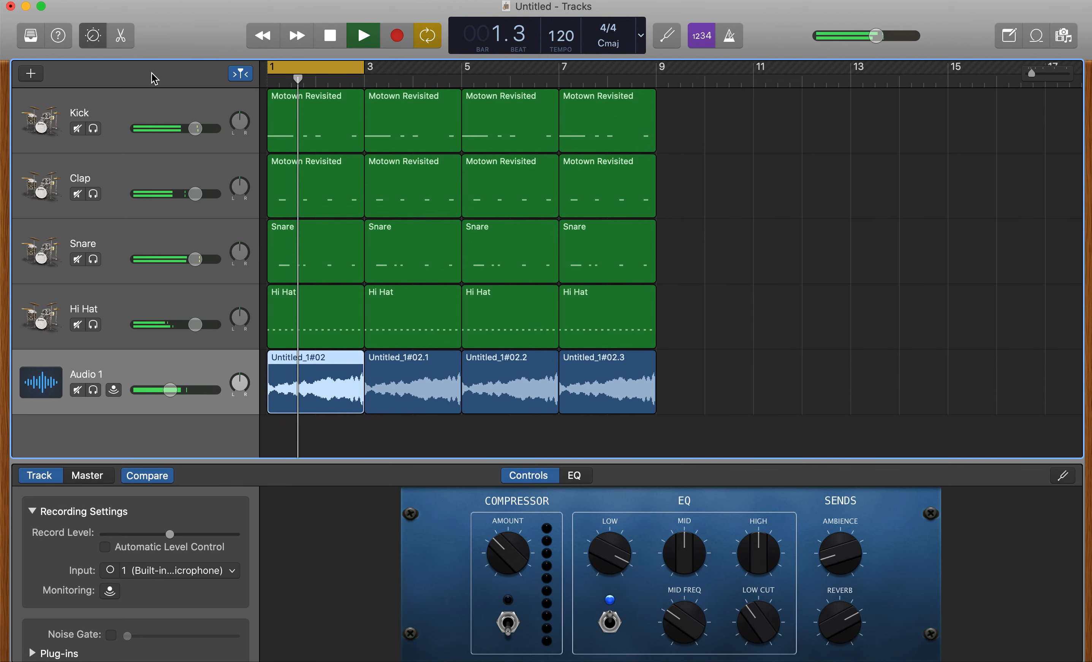
{"action": "key", "text": "space"}
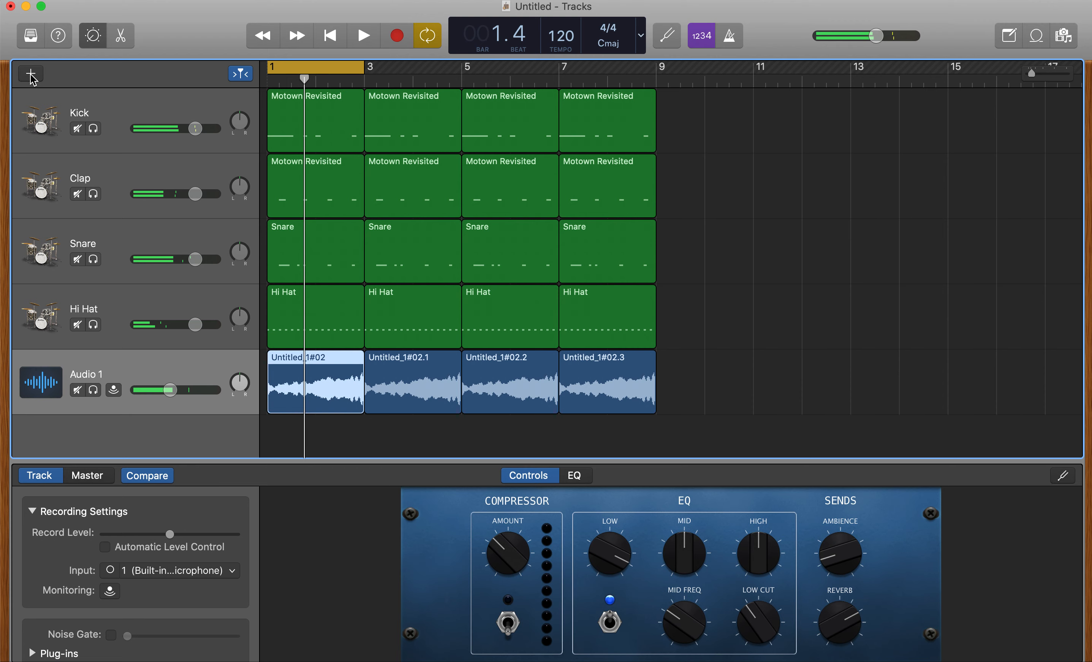
Step: Add a new Software Instrument track below Audio 1 and hide the Smart Controls
{"action": "left_click", "coordinate": [31, 73]}
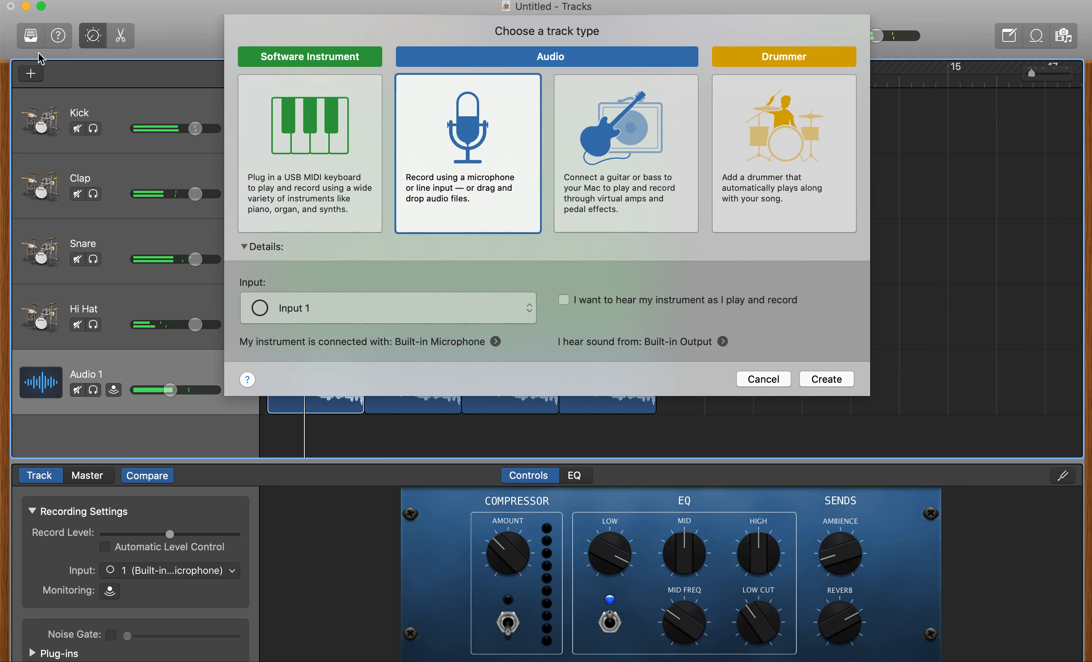
{"action": "left_click", "coordinate": [285, 166]}
{"action": "left_click", "coordinate": [841, 318]}
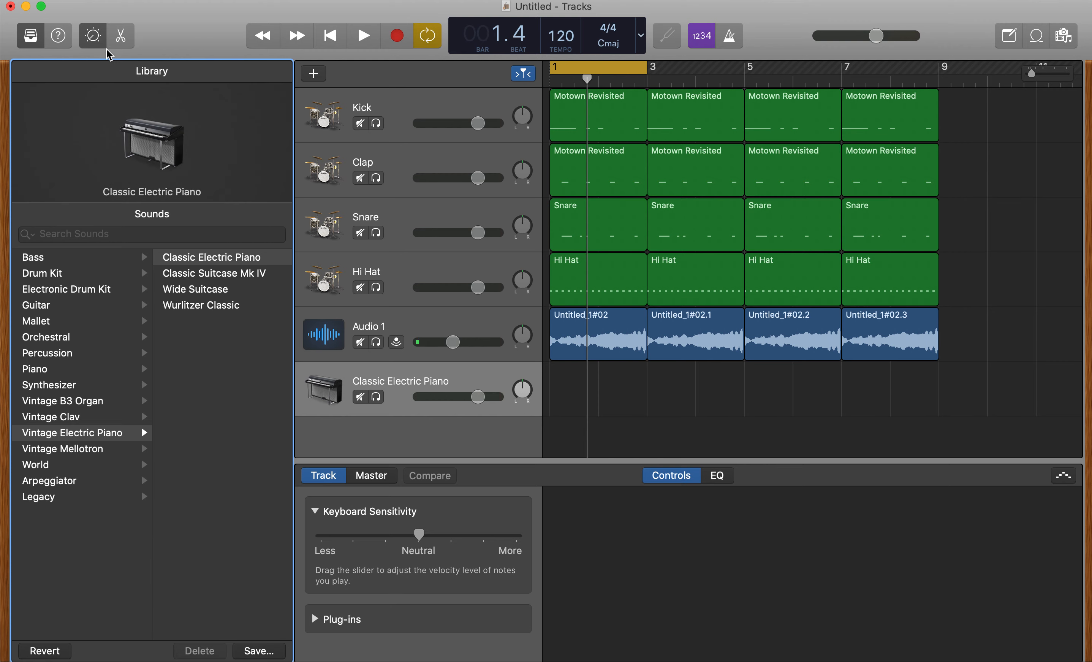
{"action": "left_click", "coordinate": [92, 35]}
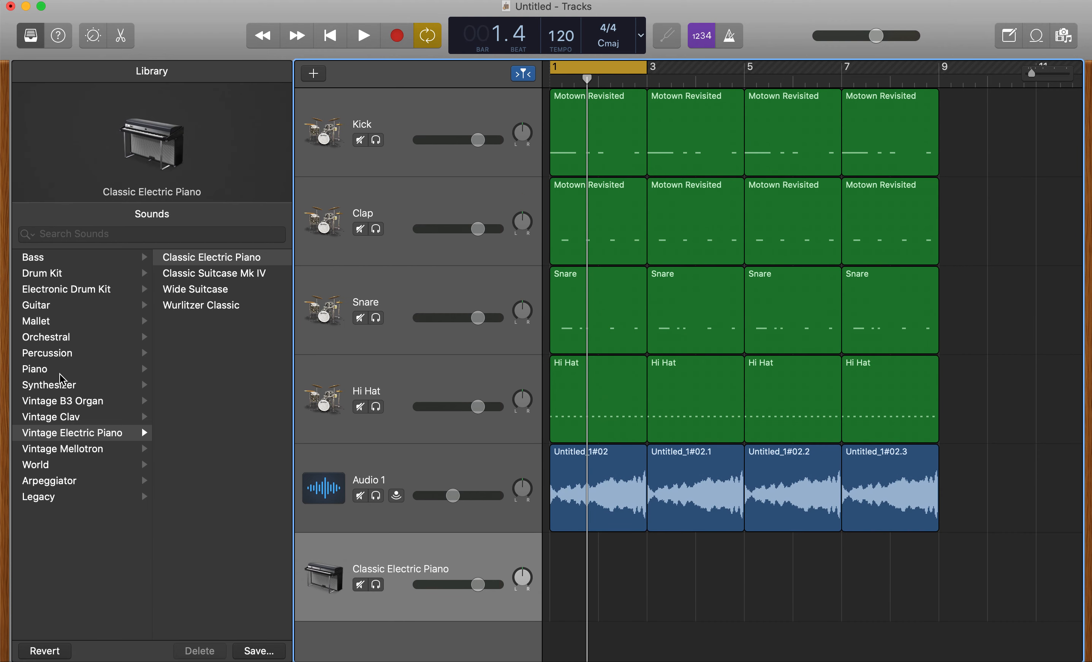
Step: Assign the Steinway Grand Piano sound to the new instrument track and hide the Library
{"action": "left_click", "coordinate": [60, 369]}
{"action": "left_click", "coordinate": [223, 266]}
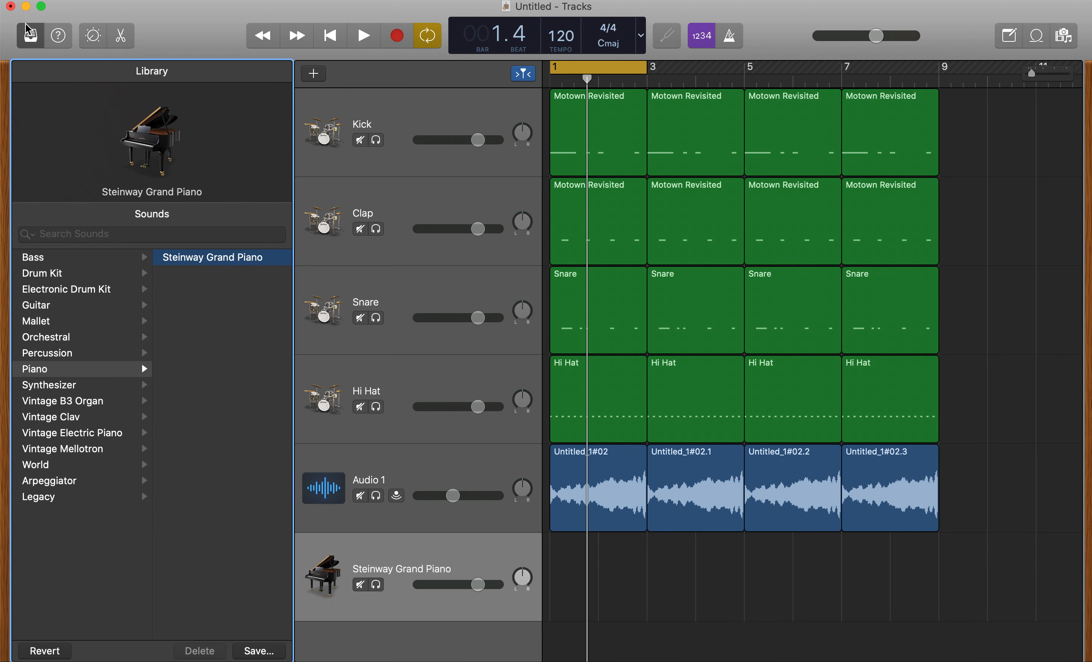
{"action": "left_click", "coordinate": [30, 33]}
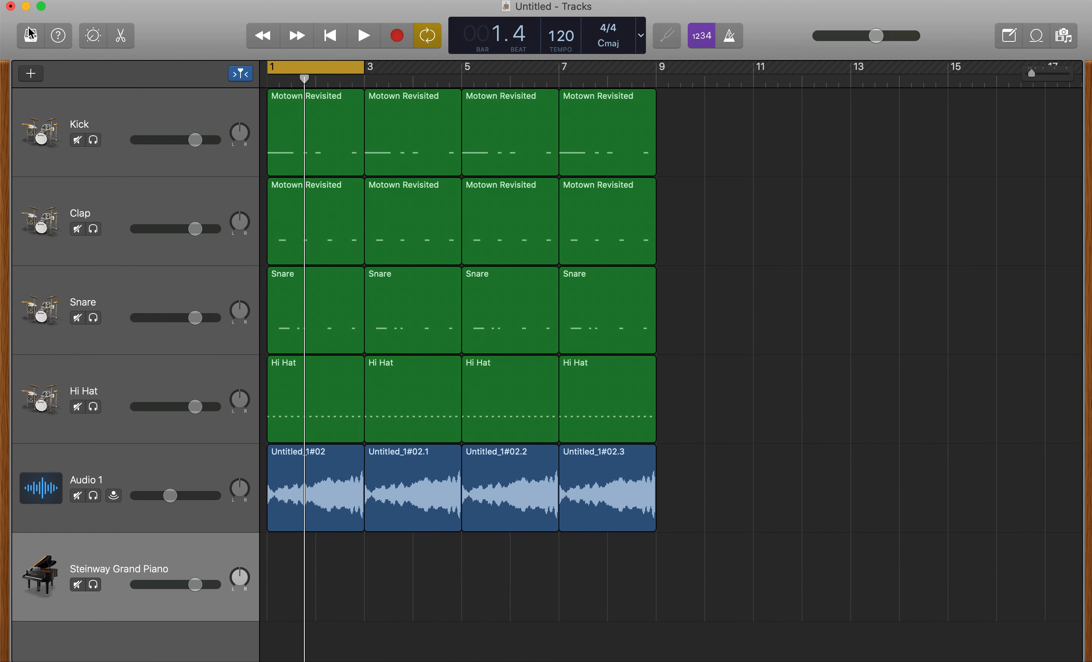
Step: Show Musical Typing for the Steinway Grand Piano, lower its octave to C0, and try out the A note
{"action": "key", "text": "super+k"}
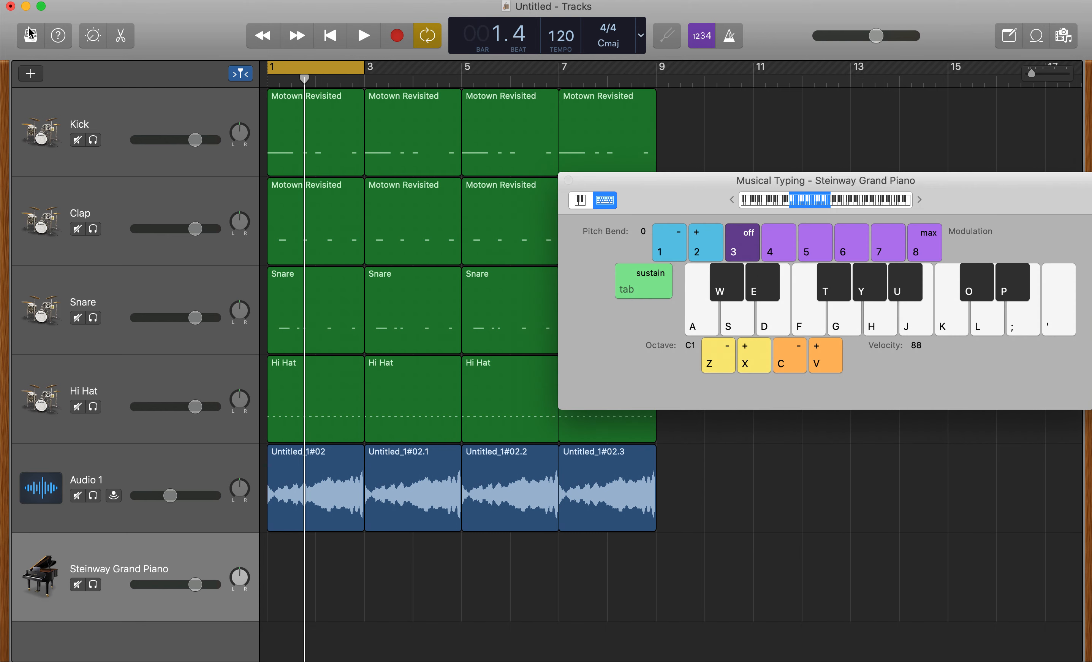
{"action": "key", "text": "h"}
{"action": "key", "text": "h"}
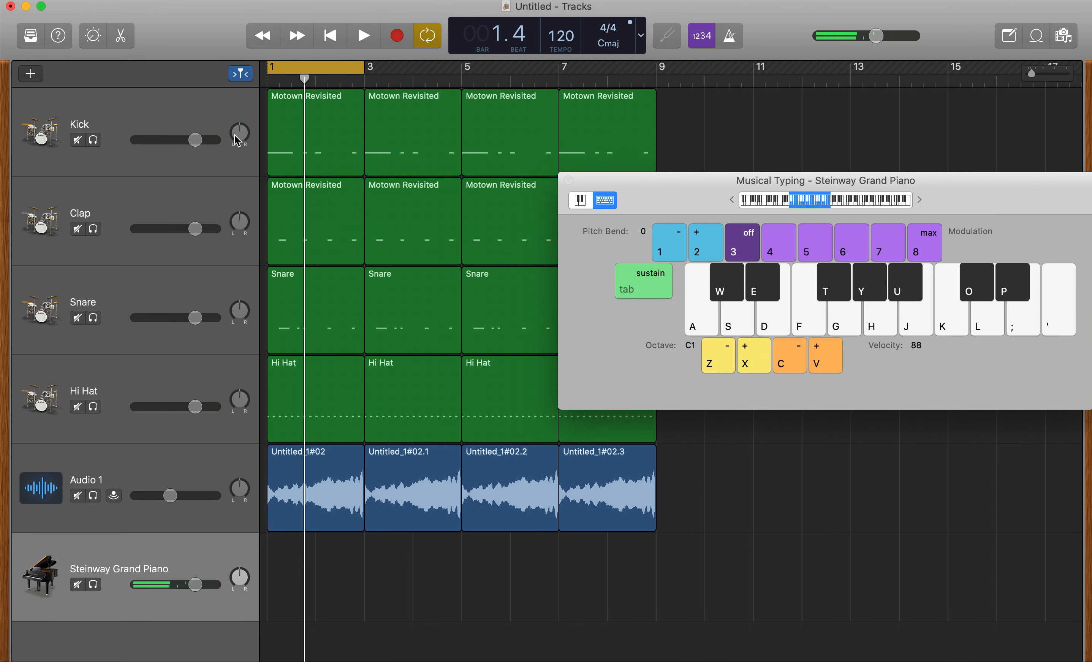
{"action": "key", "text": "z"}
{"action": "key", "text": "h"}
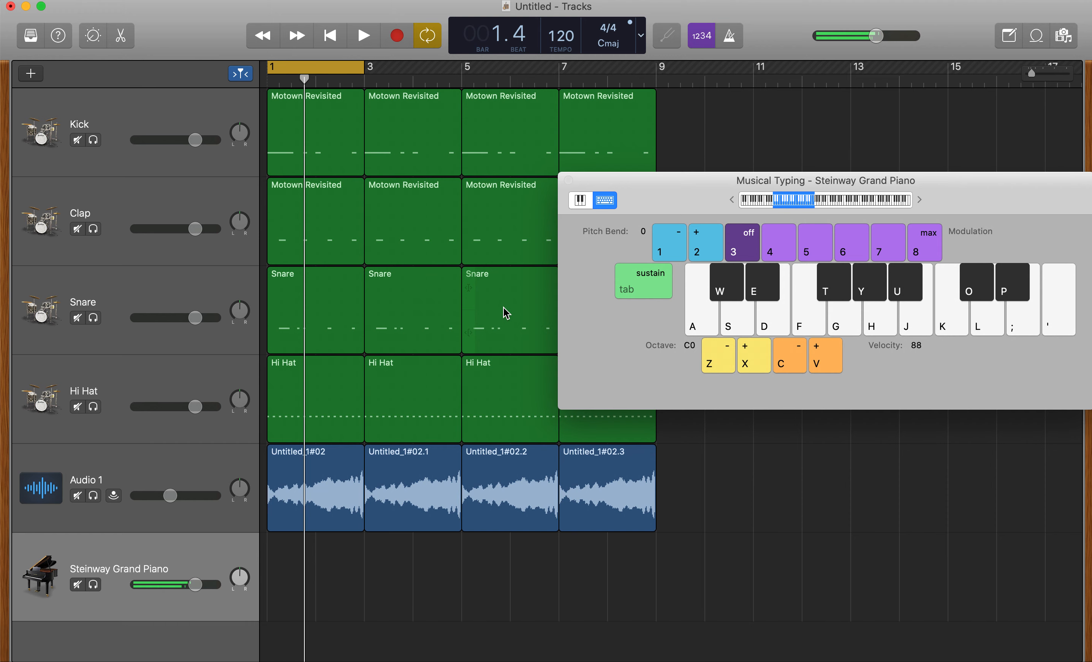
{"action": "key", "text": "h"}
Step: Rehearse a low piano pattern of repeated A notes ending on E over the cycled bars 1 and 2
{"action": "key", "text": "space"}
{"action": "key", "text": "h"}
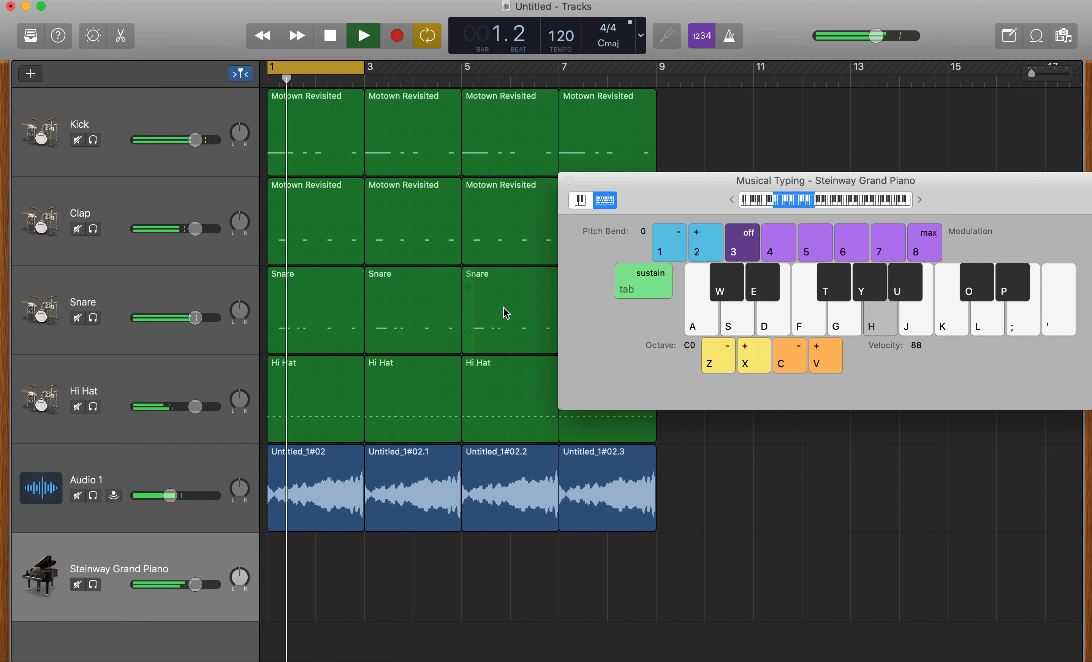
{"action": "key", "text": "h"}
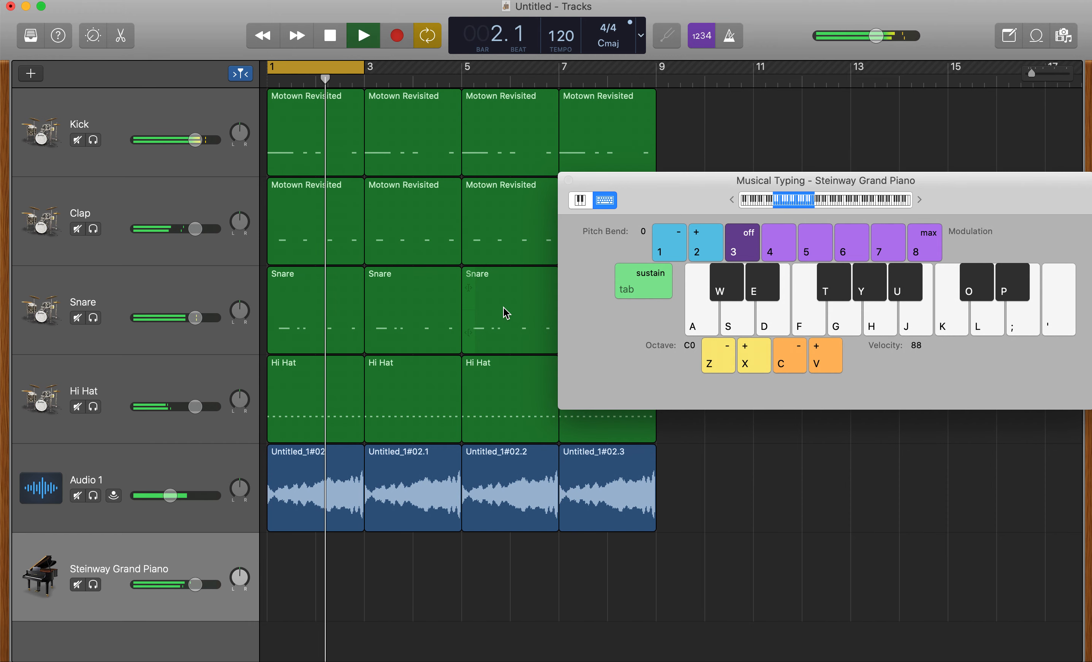
{"action": "key", "text": "d"}
{"action": "key", "text": "h"}
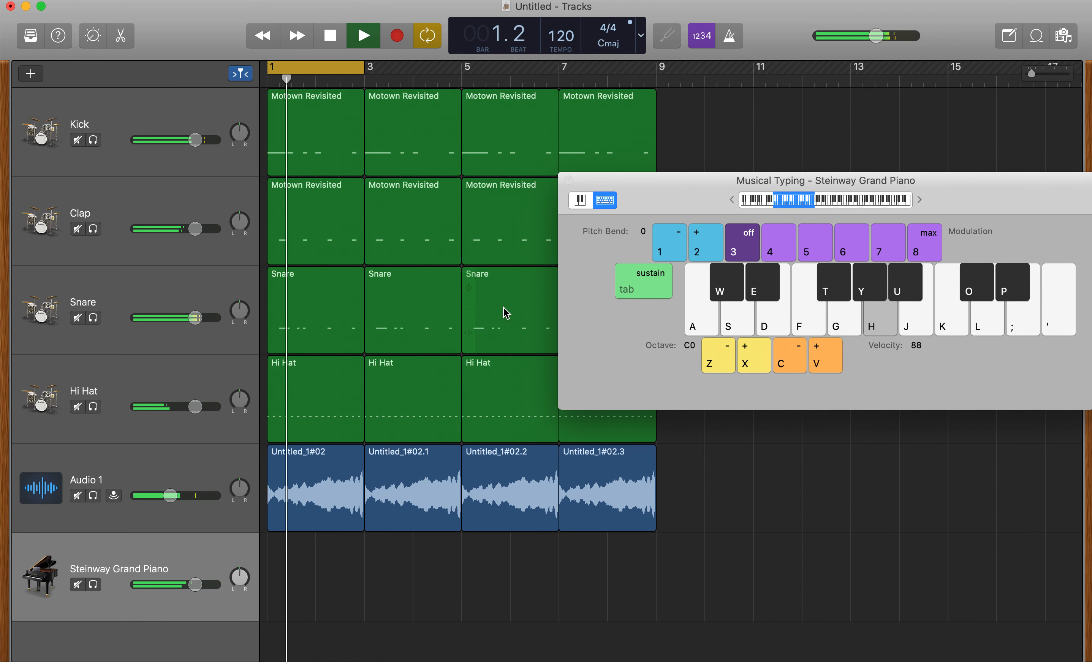
{"action": "key", "text": "h"}
{"action": "key", "text": "h"}
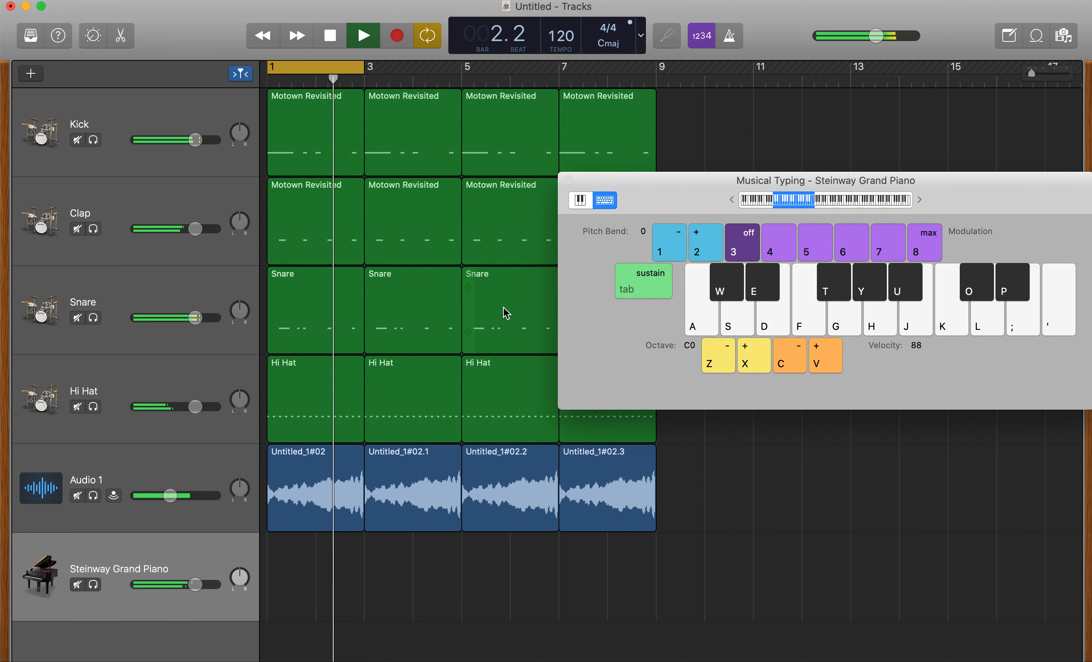
{"action": "key", "text": "d"}
{"action": "key", "text": "h"}
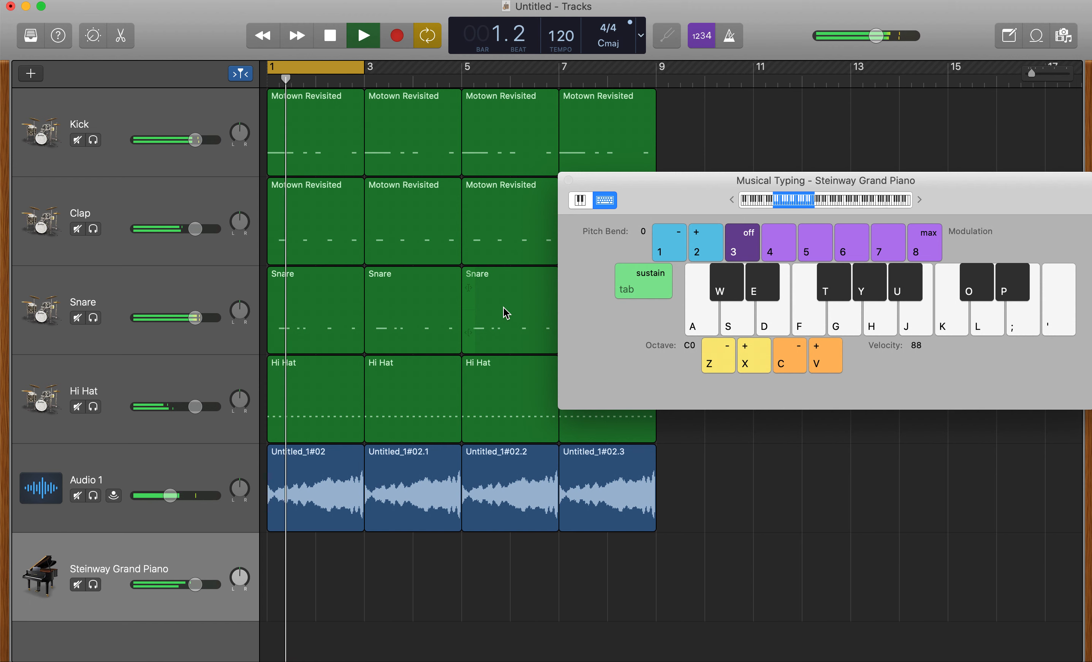
{"action": "key", "text": "space"}
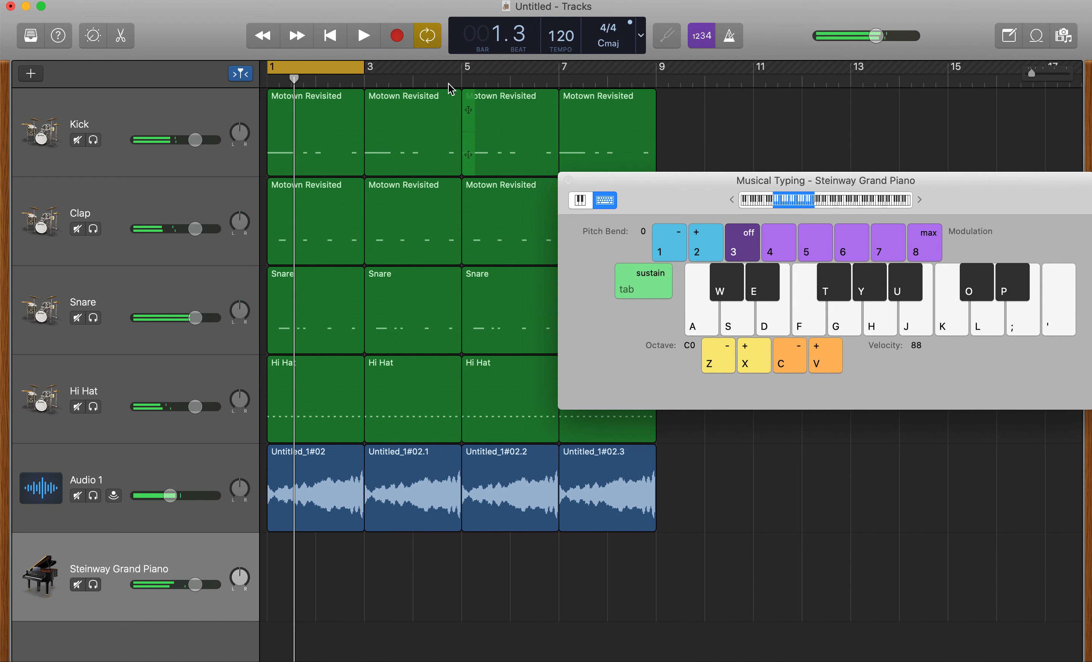
Step: Turn off the cycle range and record the A and E piano pattern on the Steinway track from bar 1 to just past bar 3
{"action": "left_click", "coordinate": [326, 65]}
{"action": "key", "text": "Return"}
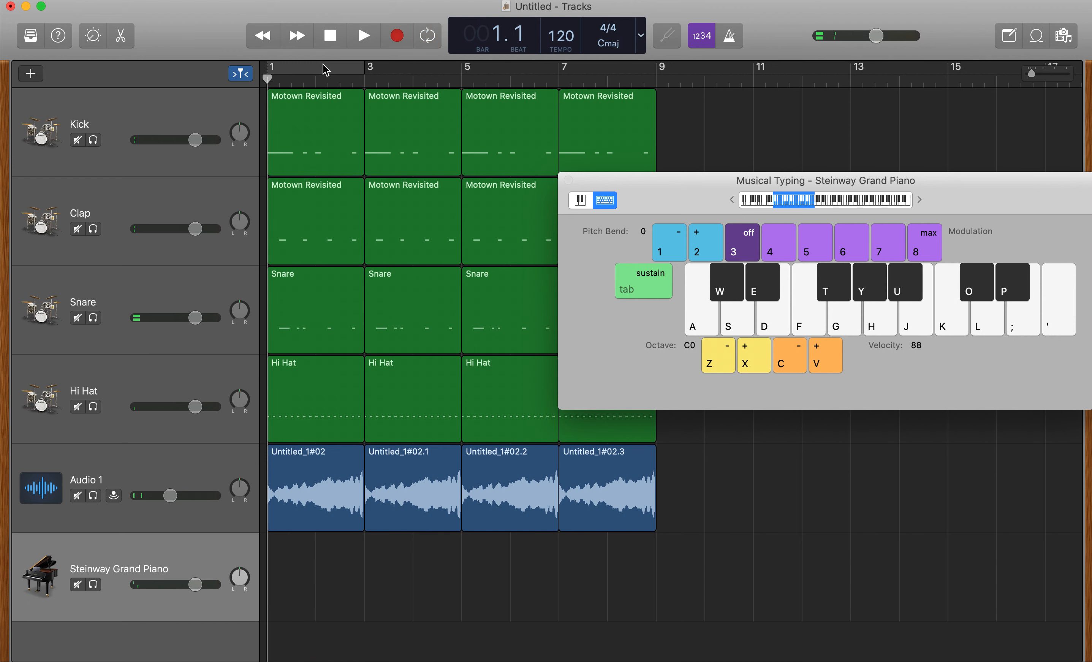
{"action": "key", "text": "r"}
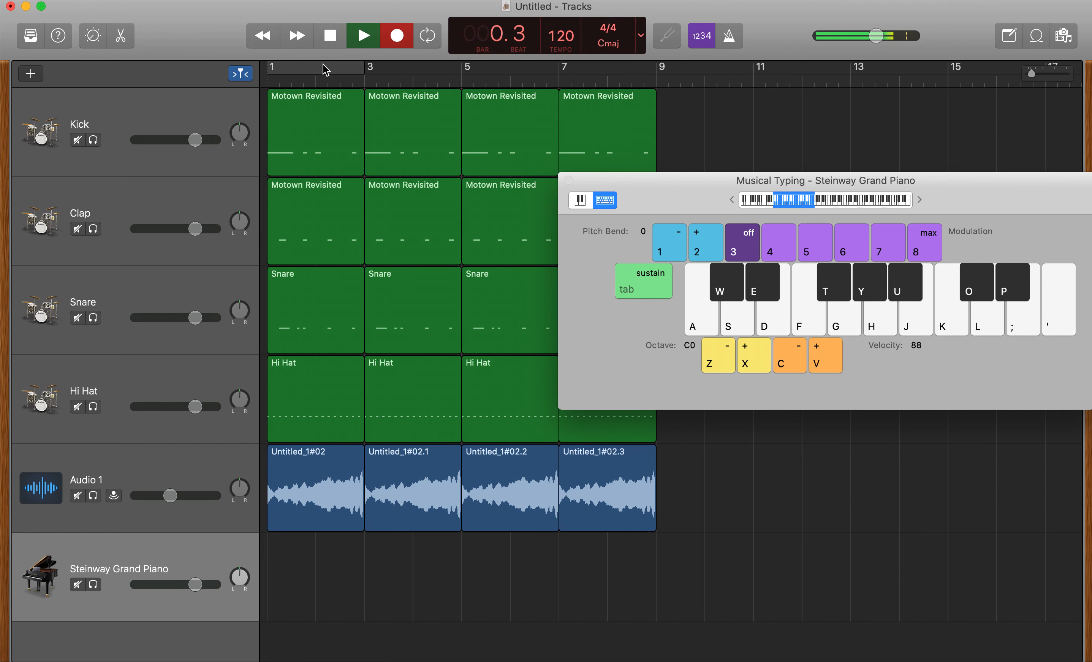
{"action": "key", "text": "h"}
{"action": "key", "text": "h"}
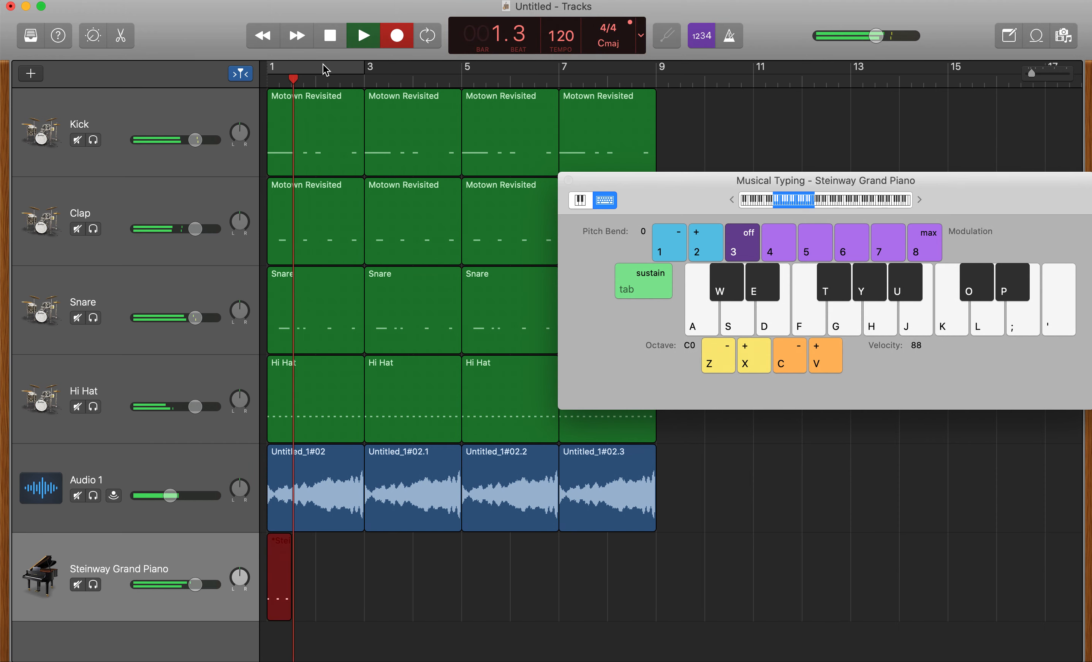
{"action": "key", "text": "h"}
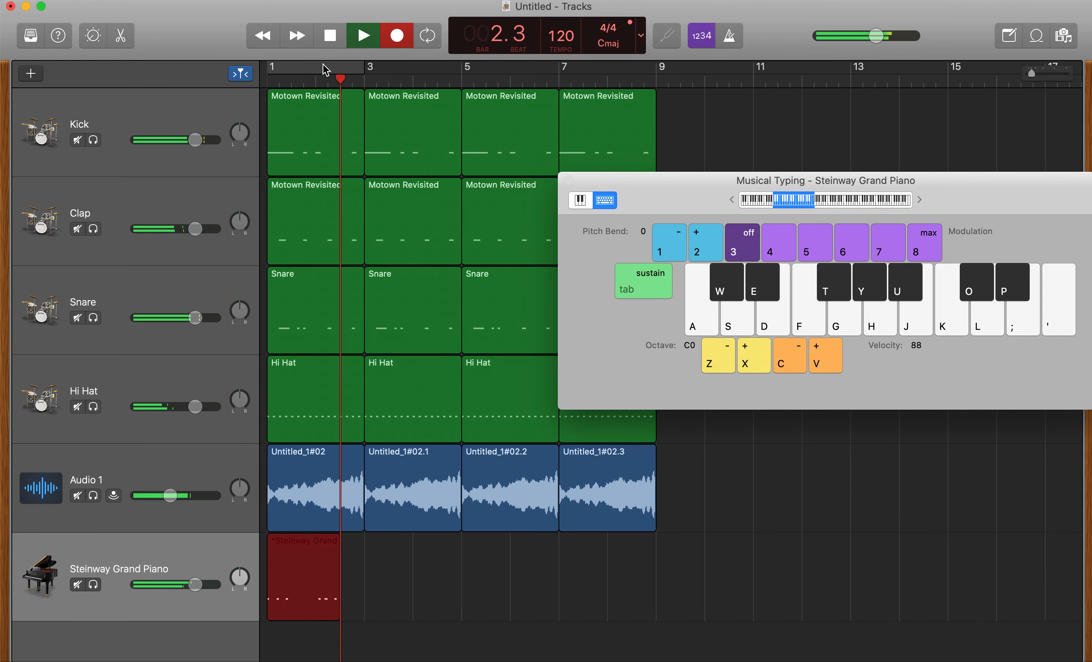
{"action": "key", "text": "d"}
{"action": "key", "text": "h"}
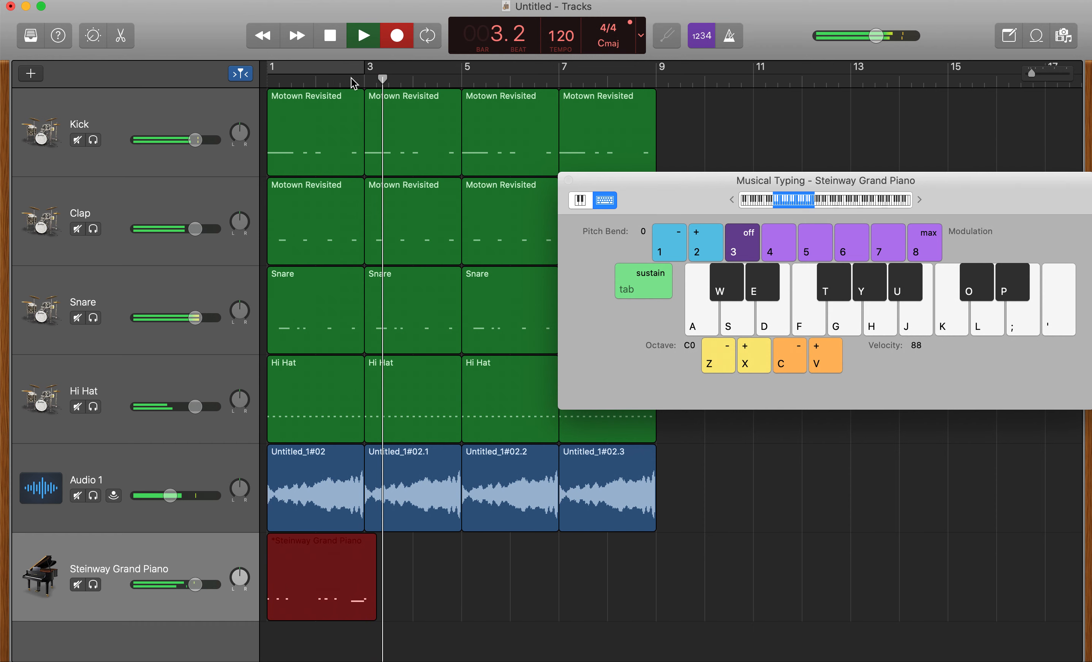
{"action": "key", "text": "space"}
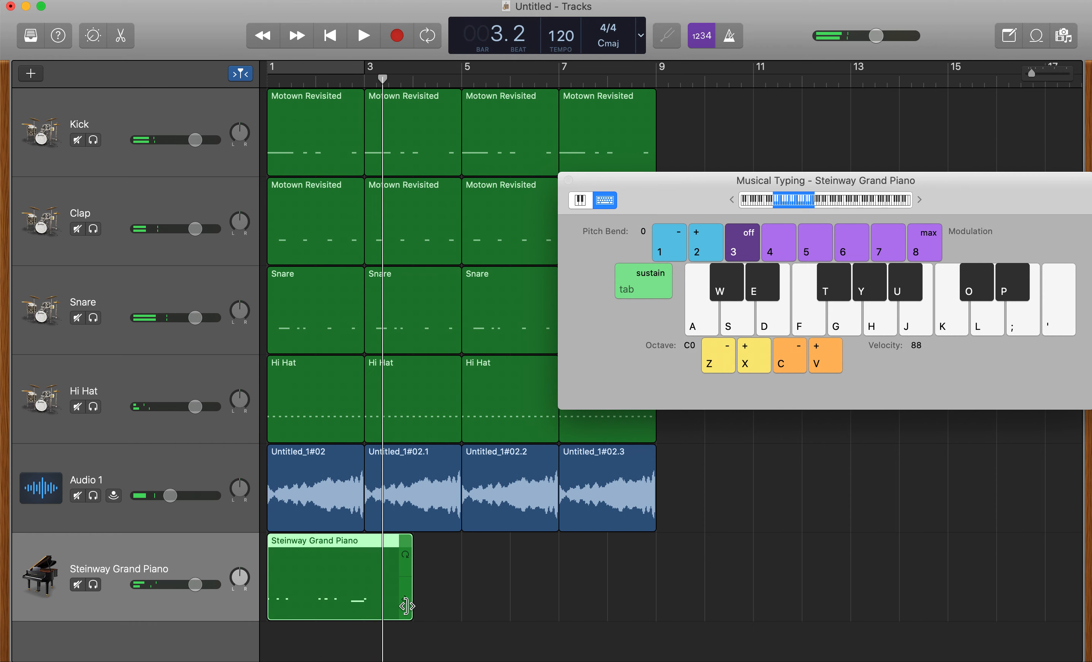
Step: Trim the Steinway Grand Piano region to end at bar 3 and turn on the cycle range over bars 1 and 2
{"action": "left_click_drag", "start_coordinate": [405, 605], "coordinate": [363, 606]}
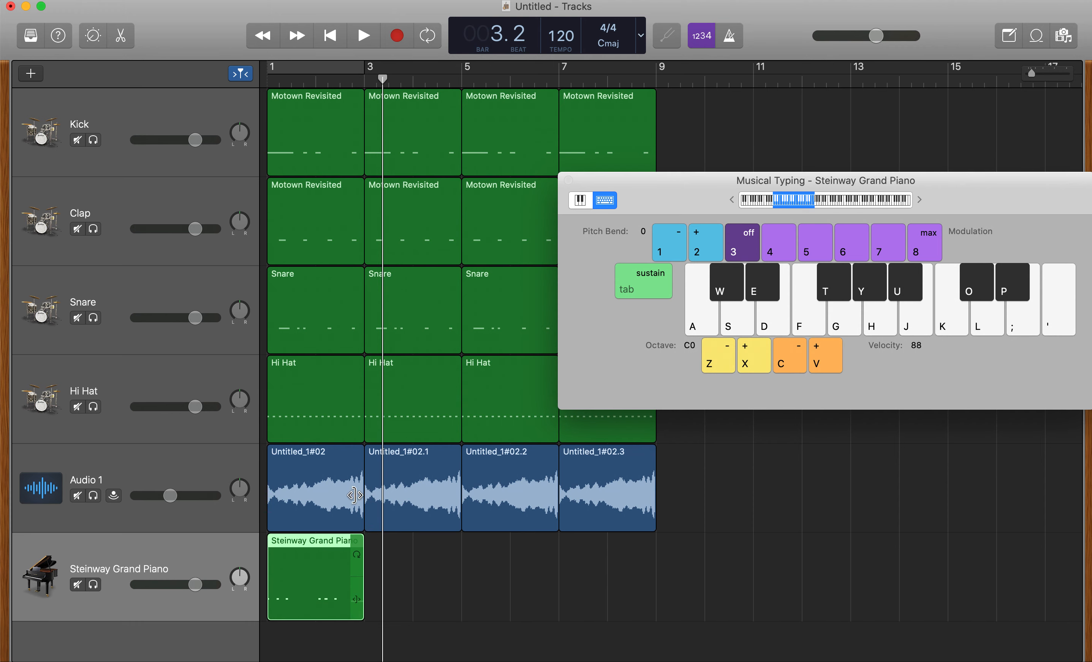
{"action": "left_click", "coordinate": [307, 69]}
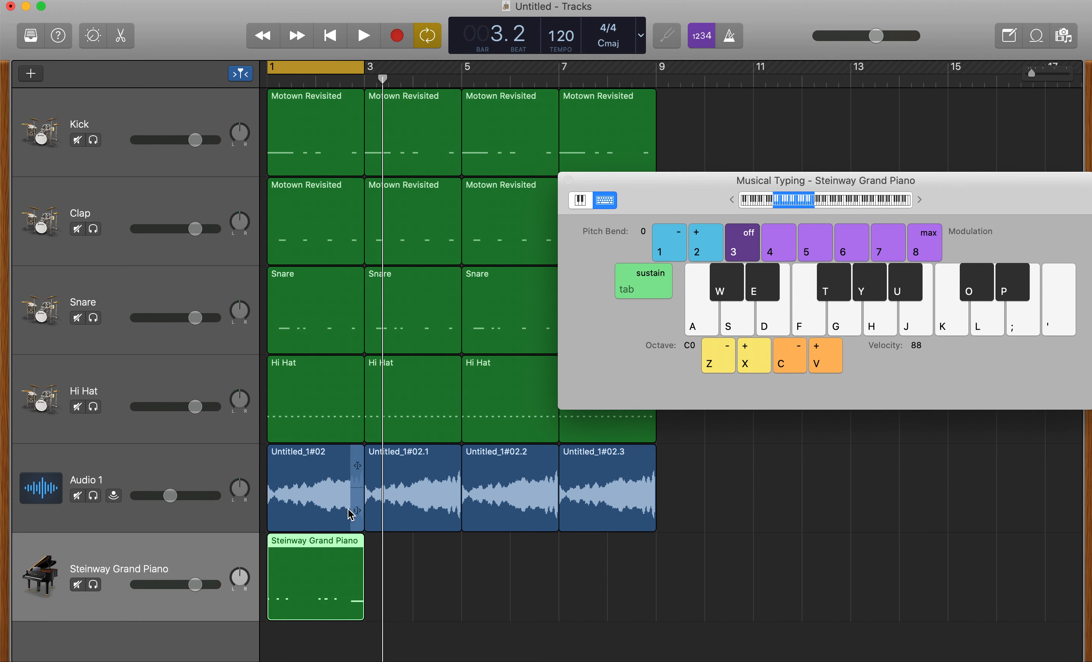
Step: Quantize all notes of the Steinway Grand Piano region to 1/8 Note in the Piano Roll and listen to the loop
{"action": "double_click", "coordinate": [413, 573]}
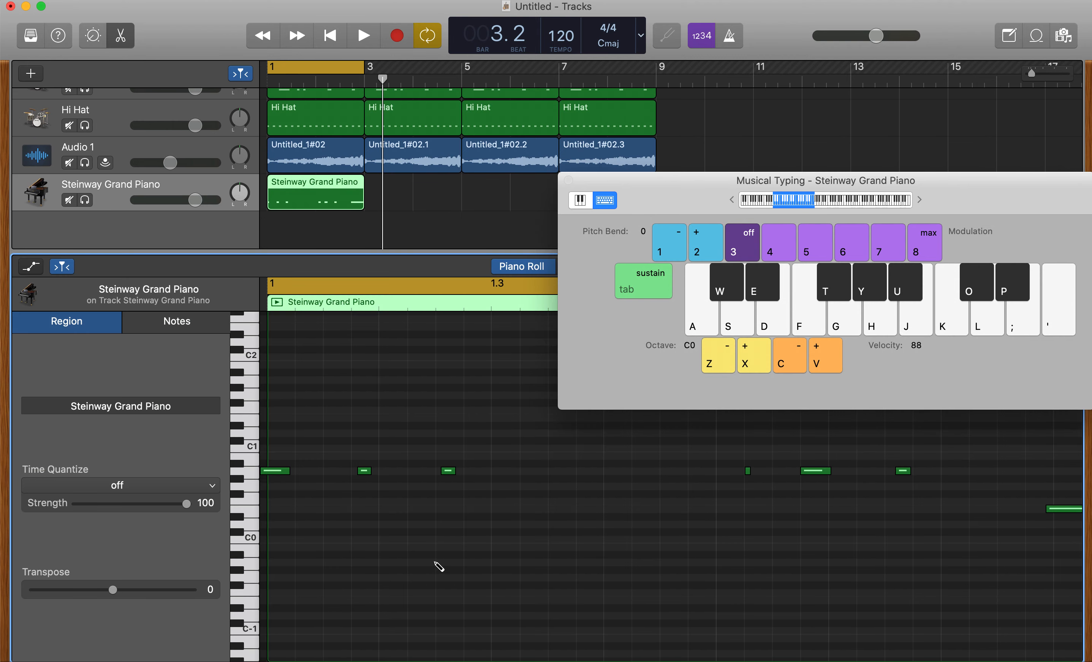
{"action": "key", "text": "super+a"}
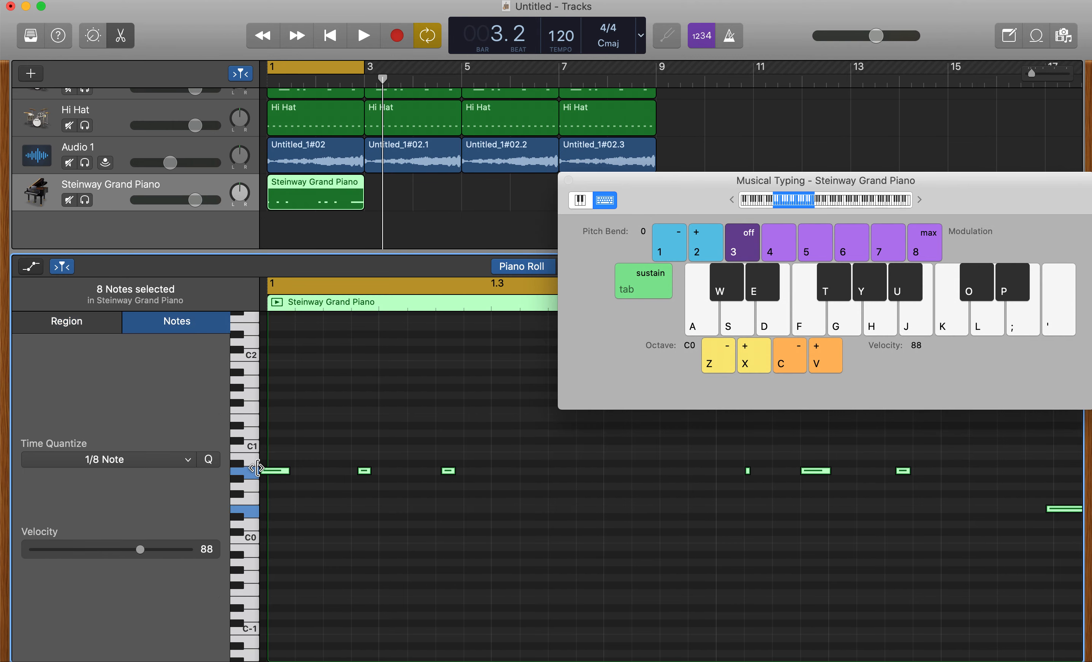
{"action": "left_click", "coordinate": [207, 461]}
{"action": "key", "text": "space"}
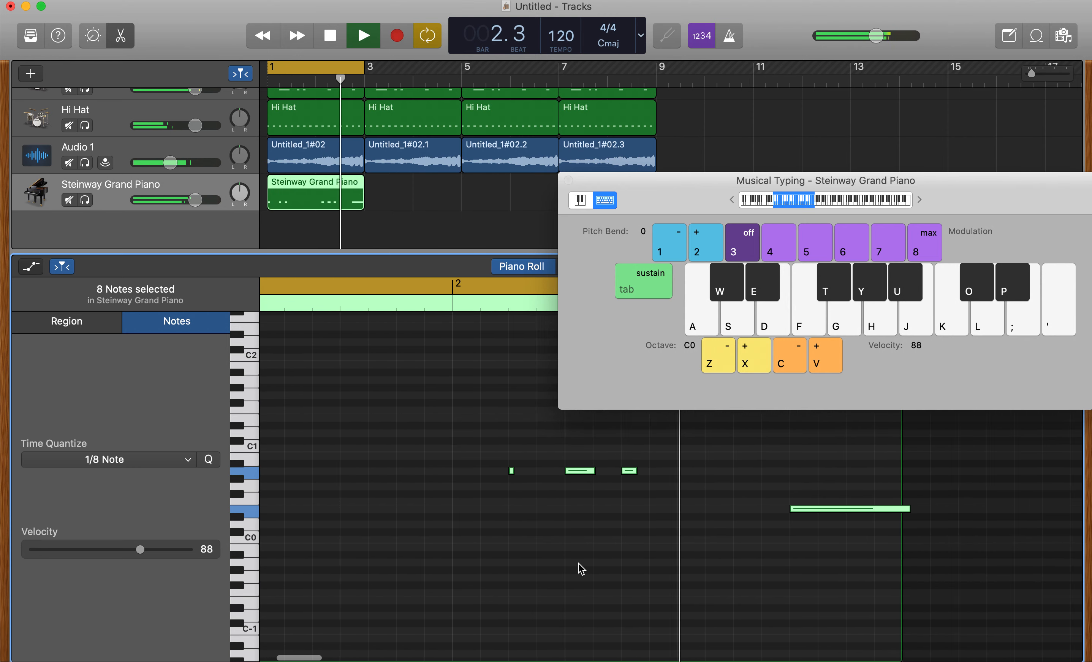
{"action": "key", "text": "space"}
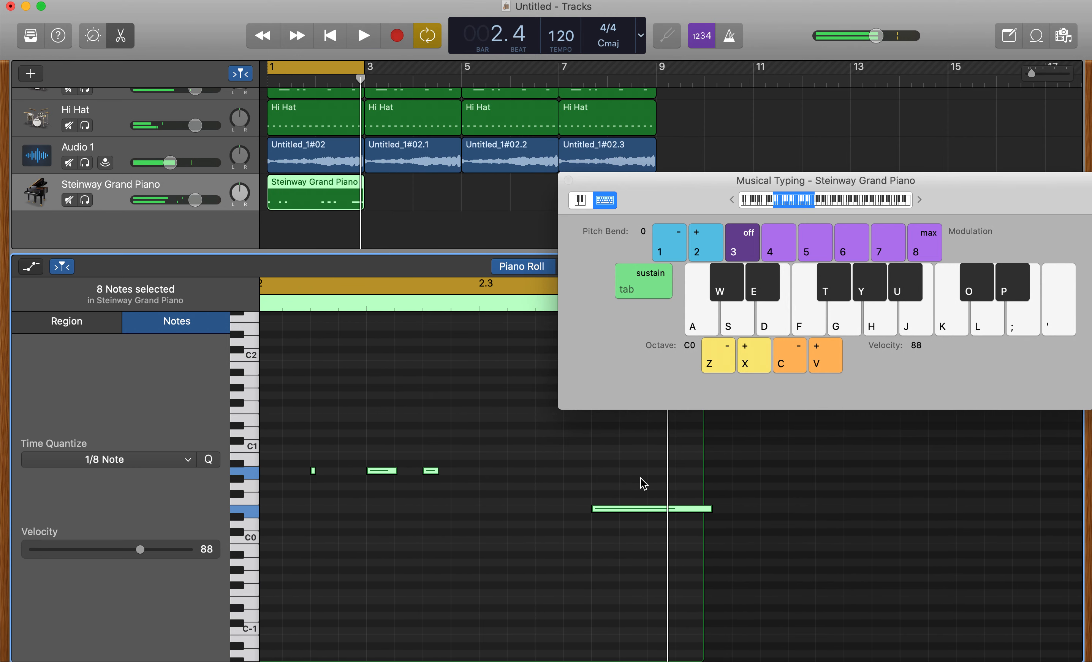
Step: Shorten the final E0 note so that it ends with the region at bar 3
{"action": "left_click_drag", "start_coordinate": [710, 508], "coordinate": [709, 508]}
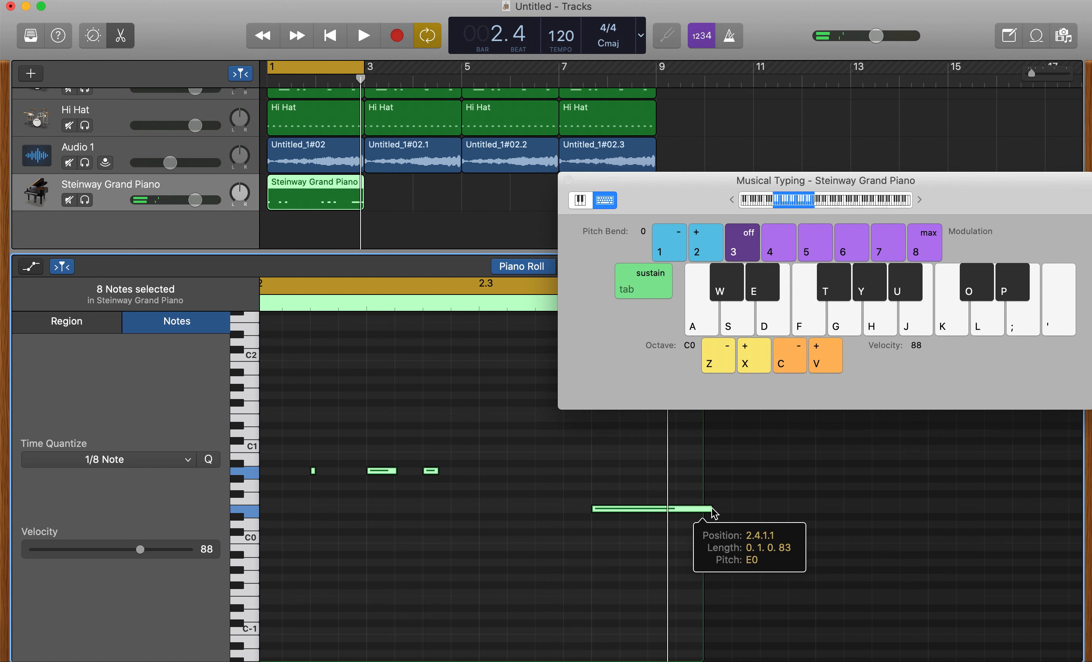
{"action": "left_click", "coordinate": [708, 514]}
{"action": "left_click_drag", "start_coordinate": [709, 513], "coordinate": [703, 510]}
Step: Shift the last two A notes of bar 2 about a sixteenth later and listen to the loop
{"action": "scroll", "coordinate": [355, 567], "scroll_direction": "left", "scroll_amount": 2}
{"action": "scroll", "coordinate": [356, 567], "scroll_direction": "left", "scroll_amount": 2}
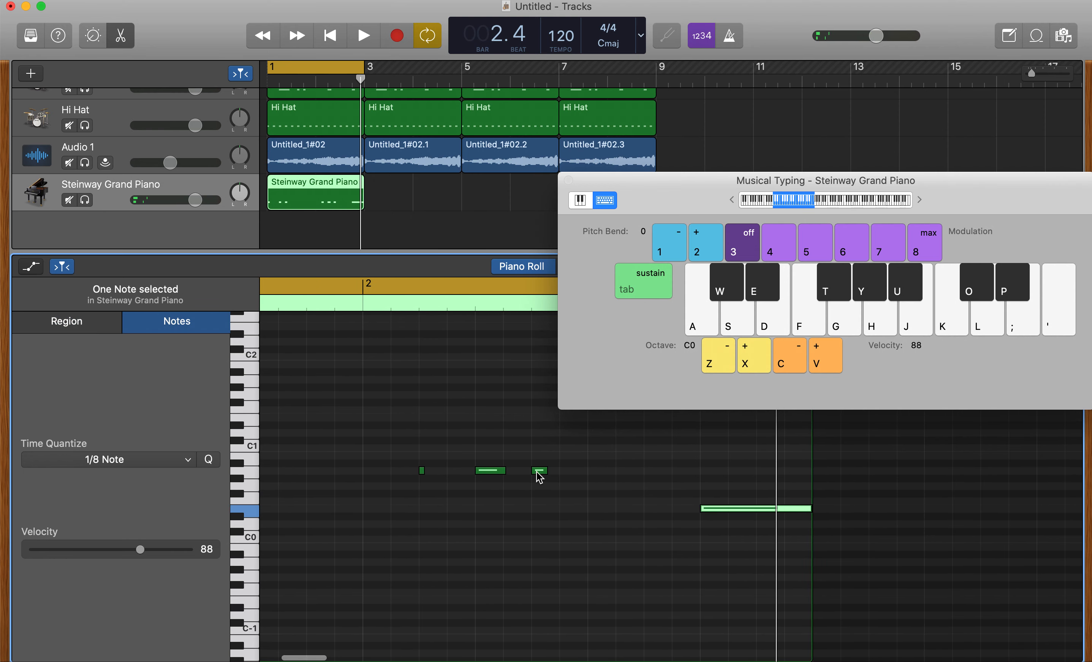
{"action": "left_click_drag", "start_coordinate": [543, 477], "coordinate": [571, 476]}
{"action": "left_click_drag", "start_coordinate": [496, 470], "coordinate": [522, 470]}
{"action": "key", "text": "space"}
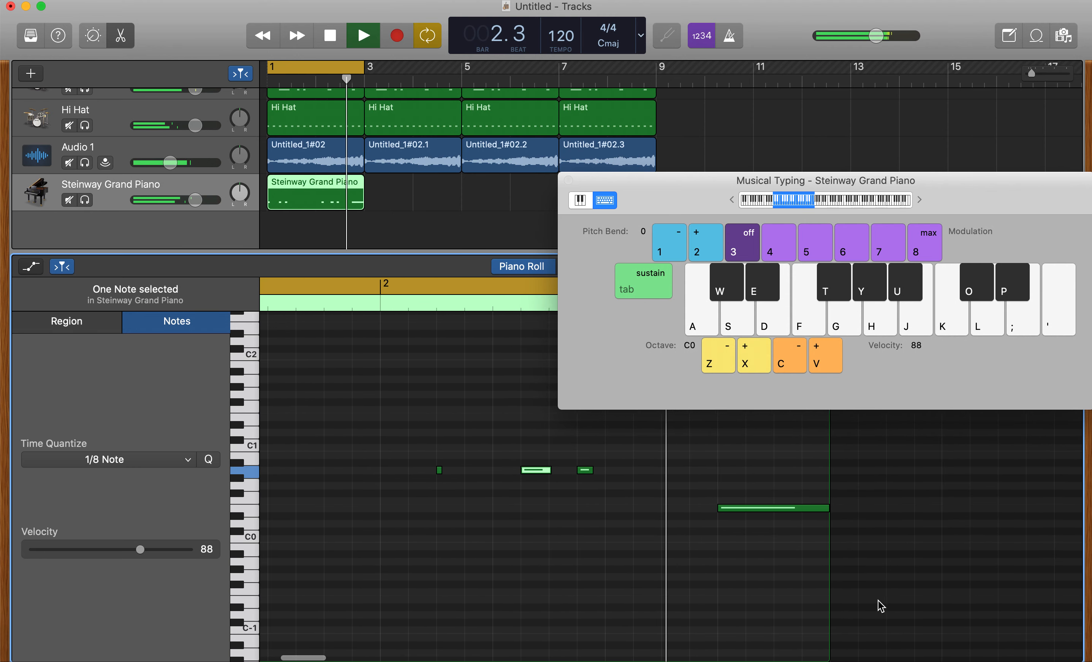
{"action": "key", "text": "space"}
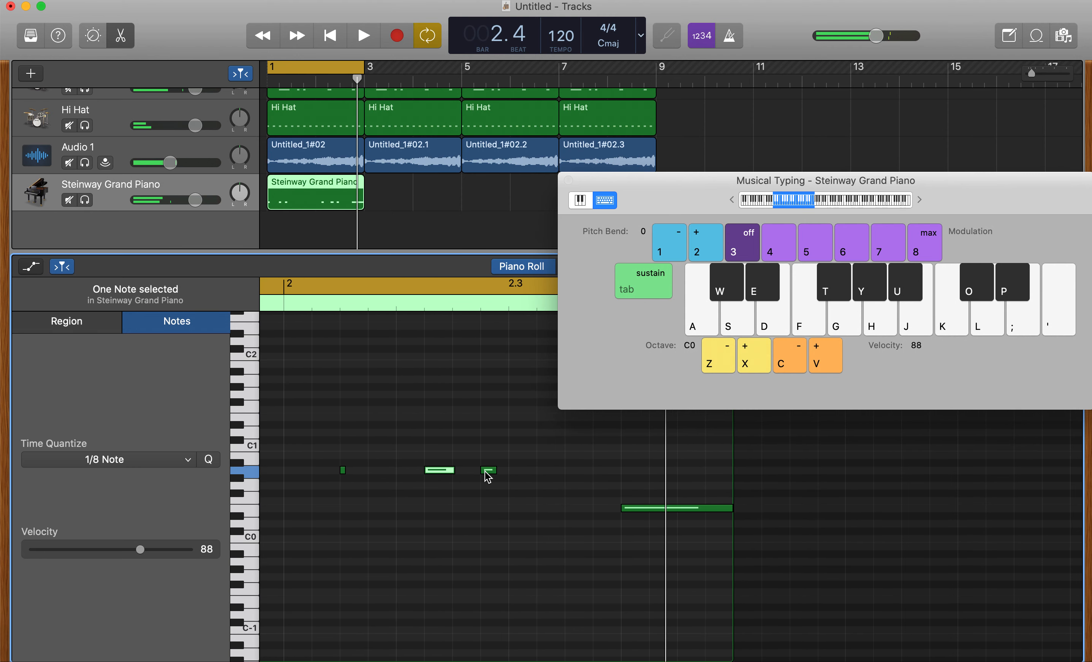
Step: Try the last A note of bar 2 directly after the preceding A note and listen to the loop
{"action": "left_click_drag", "start_coordinate": [488, 477], "coordinate": [457, 478]}
{"action": "key", "text": "space"}
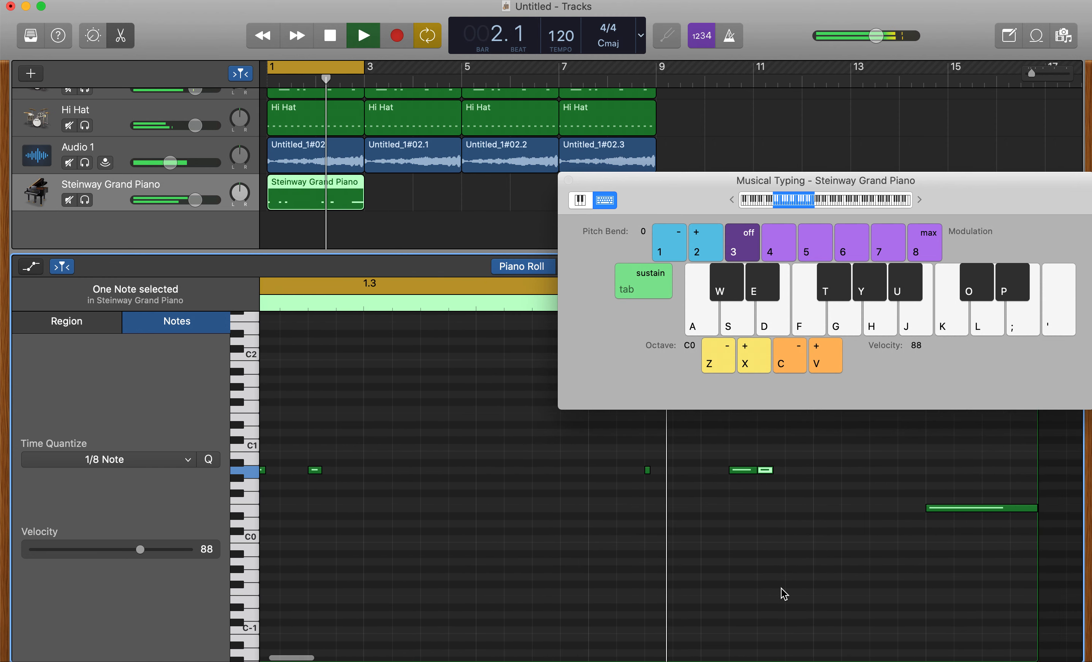
{"action": "key", "text": "space"}
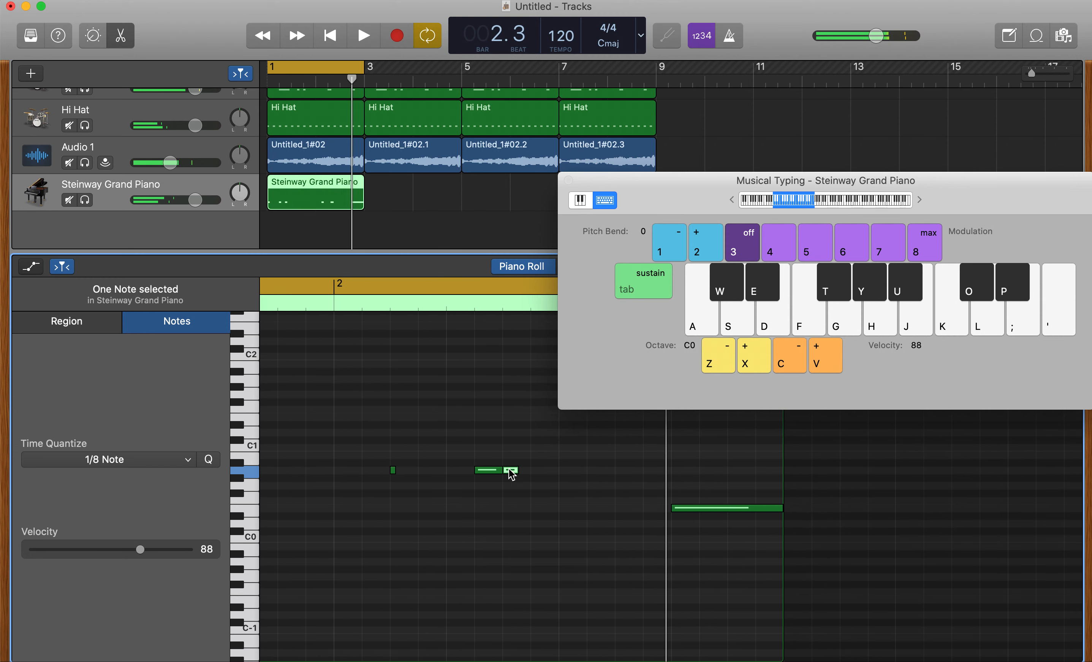
Step: Move the last A note of bar 2 to beat 3 and listen to the loop
{"action": "left_click_drag", "start_coordinate": [510, 470], "coordinate": [566, 473]}
{"action": "key", "text": "space"}
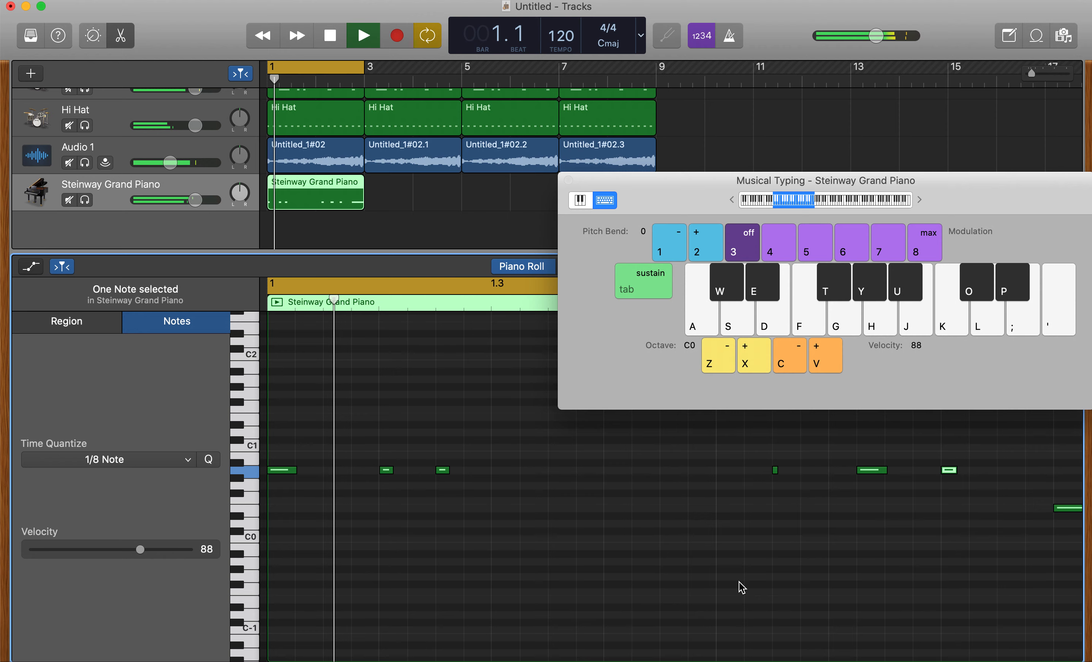
{"action": "key", "text": "space"}
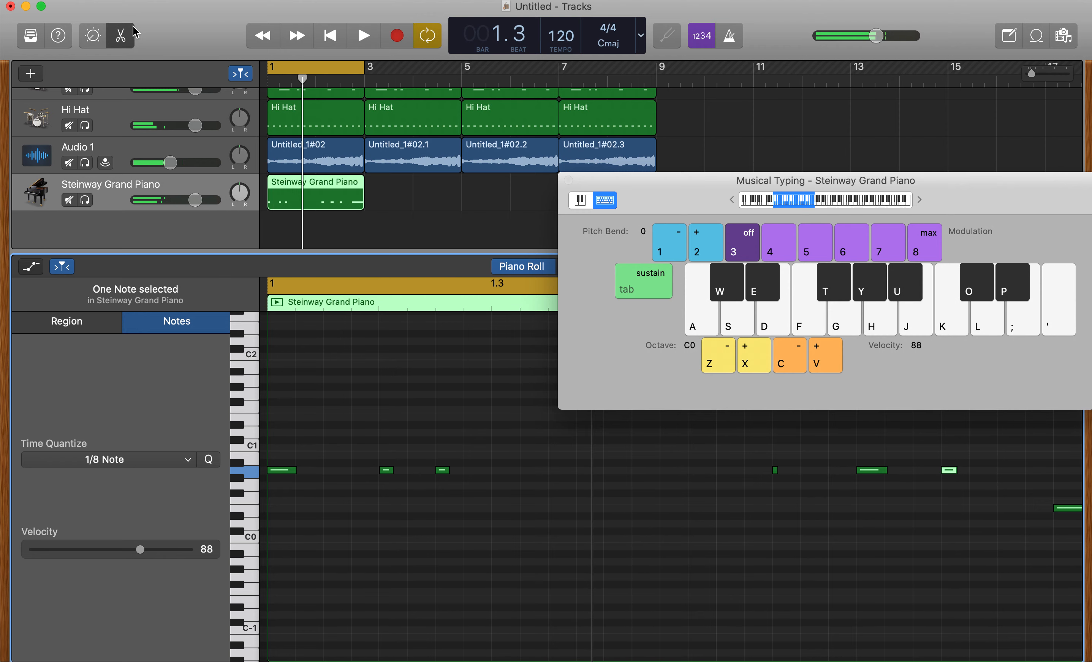
Step: Close the editor and Musical Typing, and copy the Steinway Grand Piano region to bars 3, 5 and 7
{"action": "left_click", "coordinate": [121, 37]}
{"action": "left_click", "coordinate": [125, 39]}
{"action": "left_click", "coordinate": [122, 36]}
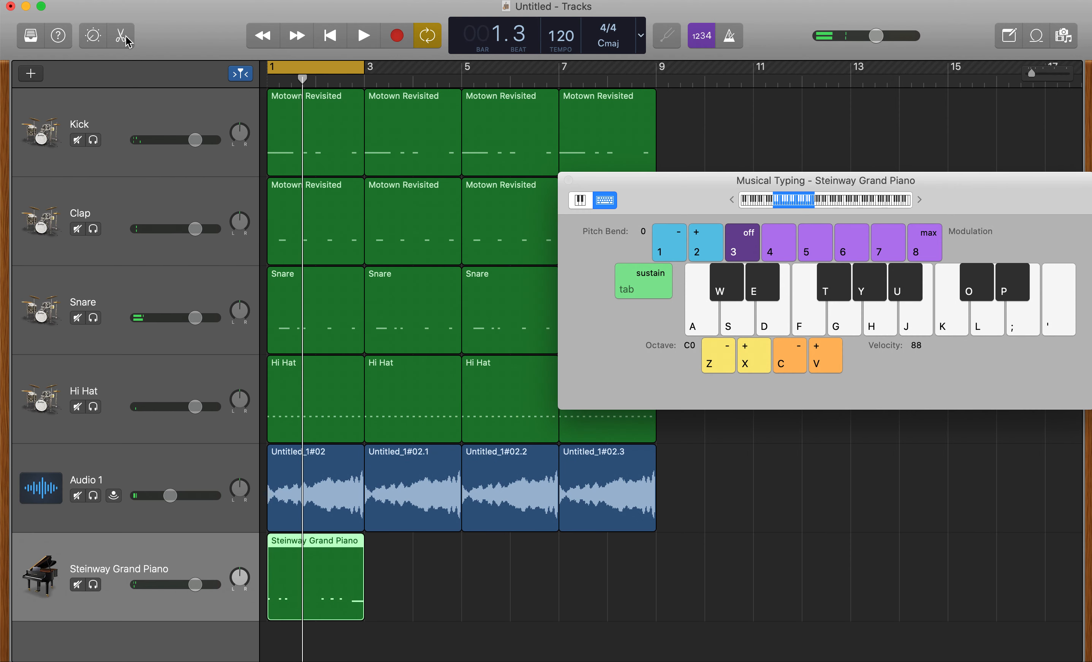
{"action": "left_click", "coordinate": [569, 180]}
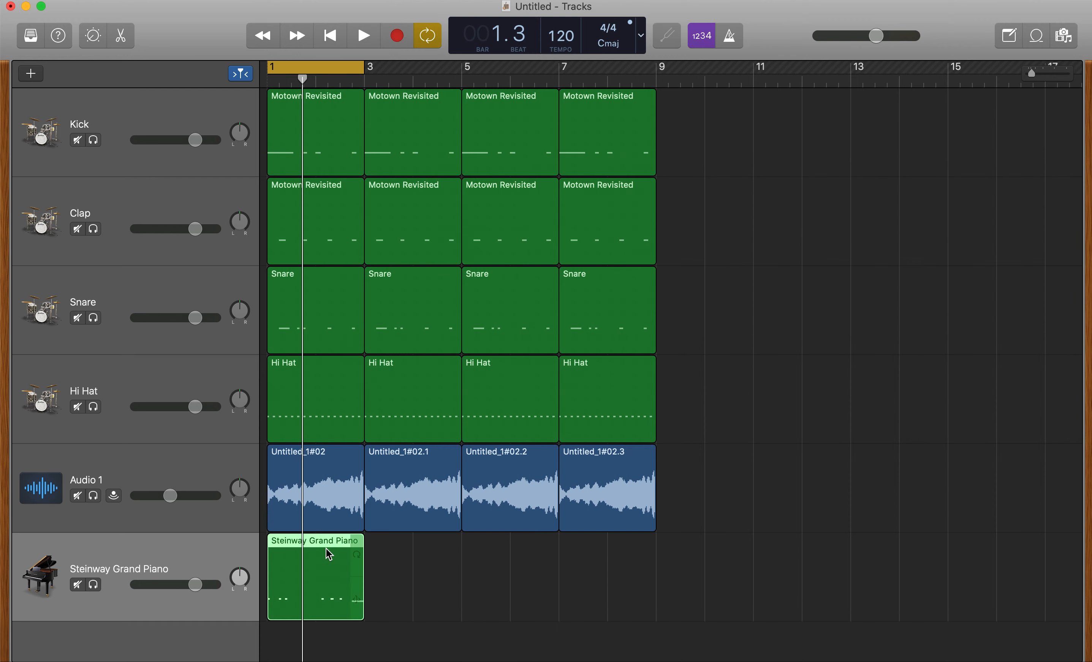
{"action": "left_click_drag", "start_coordinate": [327, 551], "coordinate": [627, 564]}
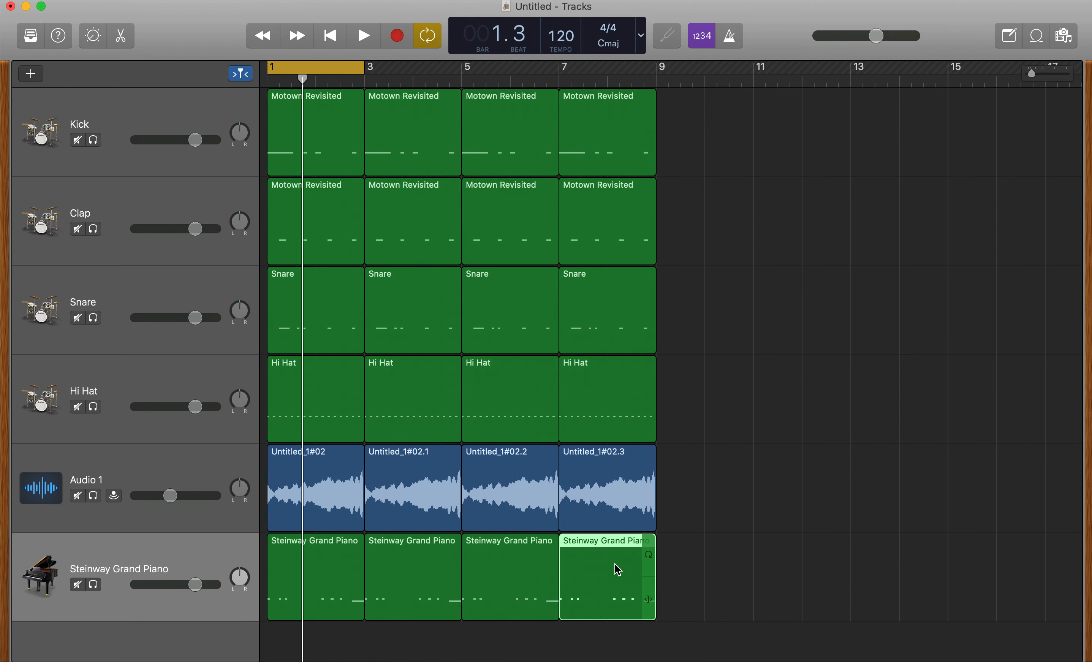
Step: Delete the Audio 1 regions in bars 1 to 4 and play the beat from the start with the cycle range off
{"action": "left_click", "coordinate": [78, 496]}
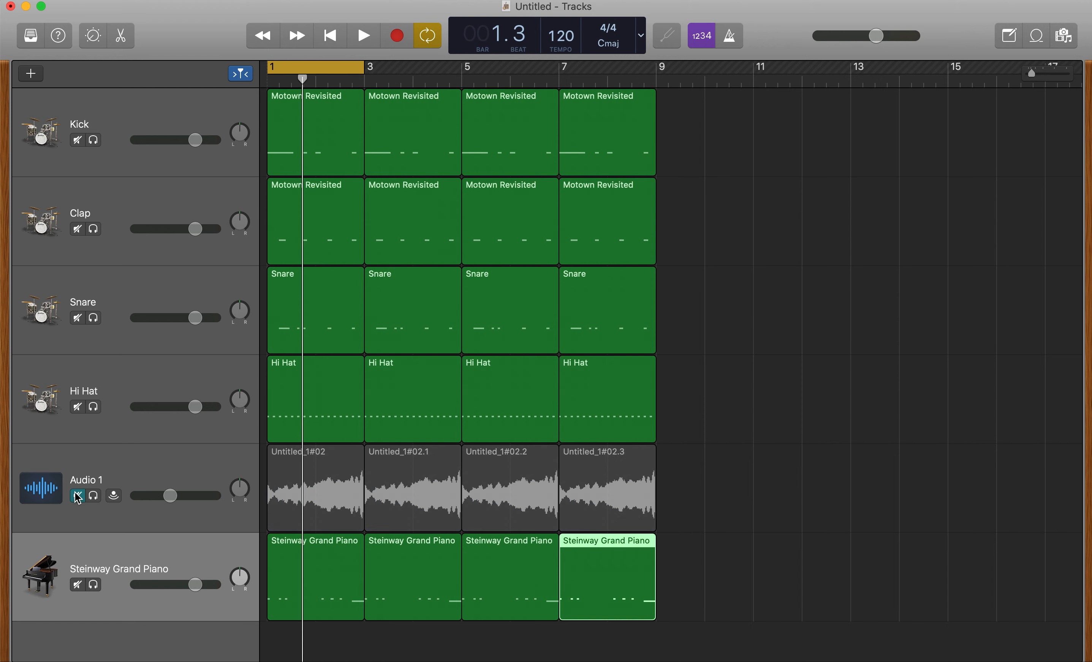
{"action": "left_click", "coordinate": [77, 495]}
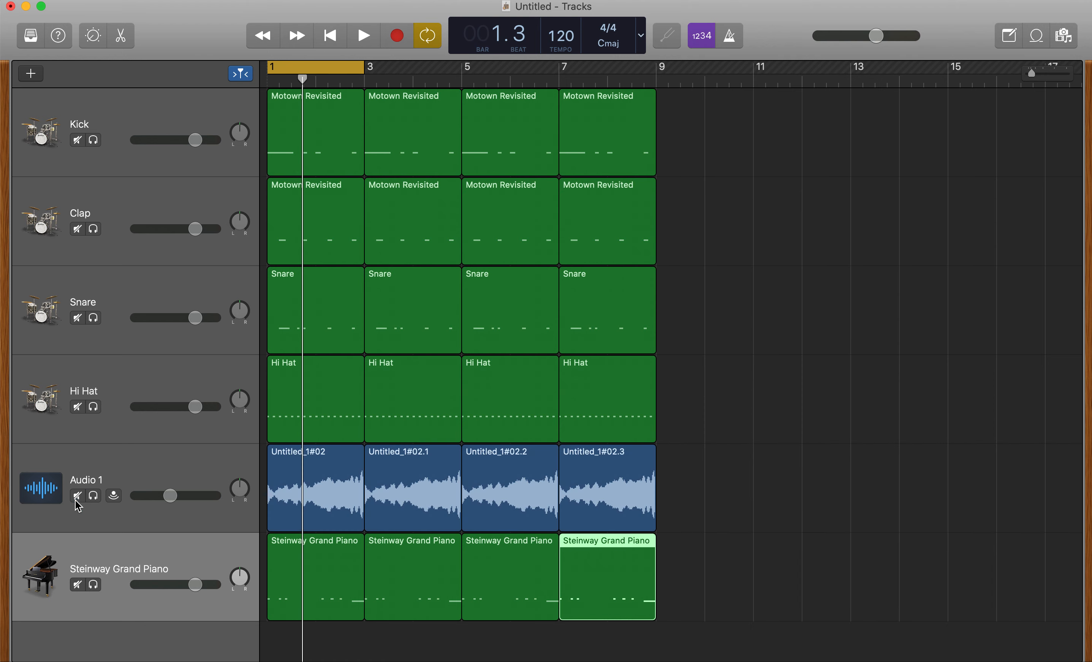
{"action": "left_click", "coordinate": [295, 504]}
{"action": "key", "text": "Delete"}
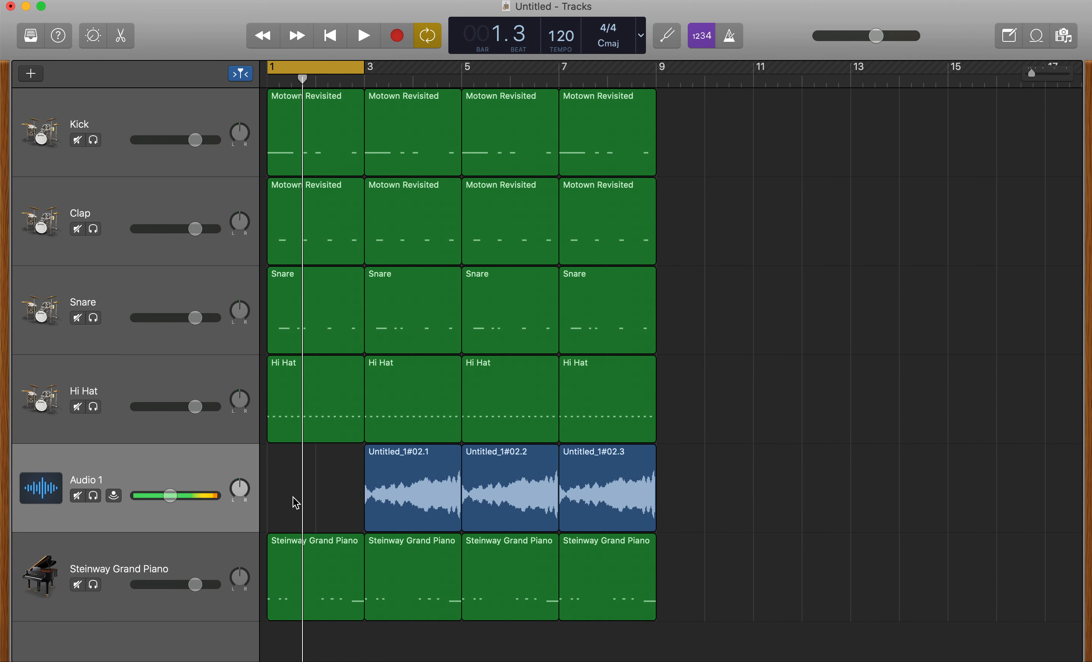
{"action": "left_click", "coordinate": [434, 524]}
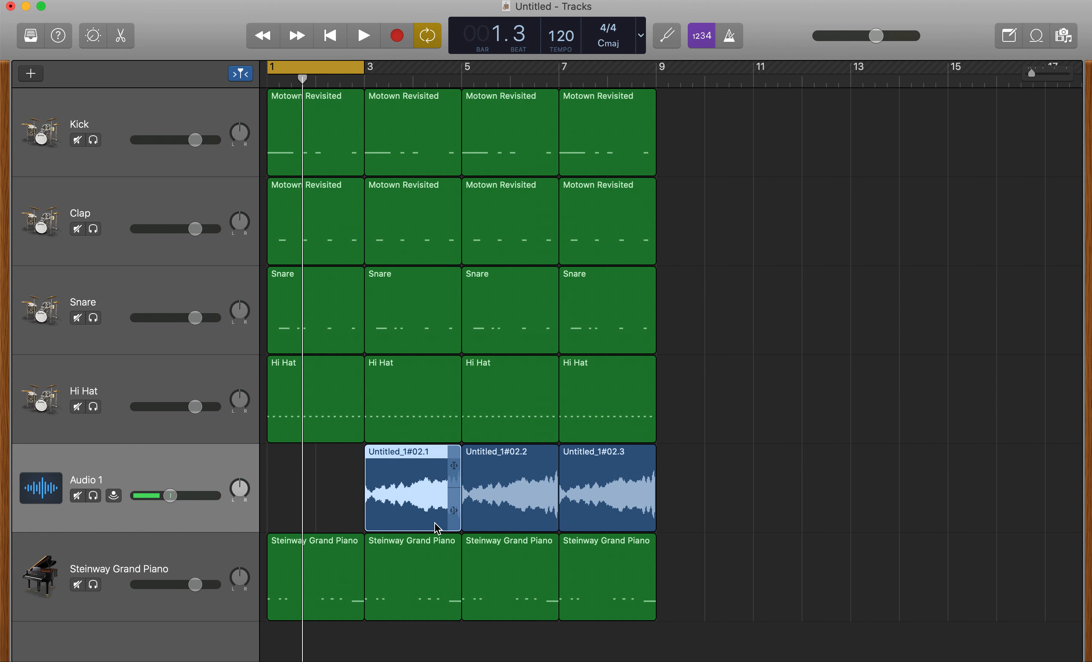
{"action": "key", "text": "Delete"}
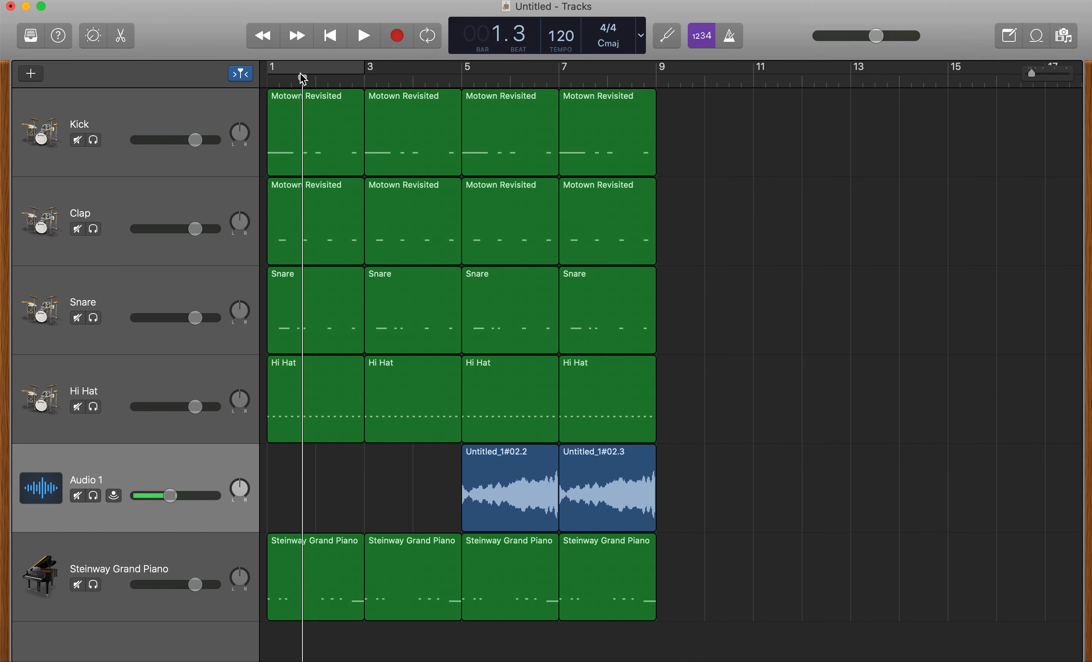
{"action": "key", "text": "Return"}
{"action": "key", "text": "space"}
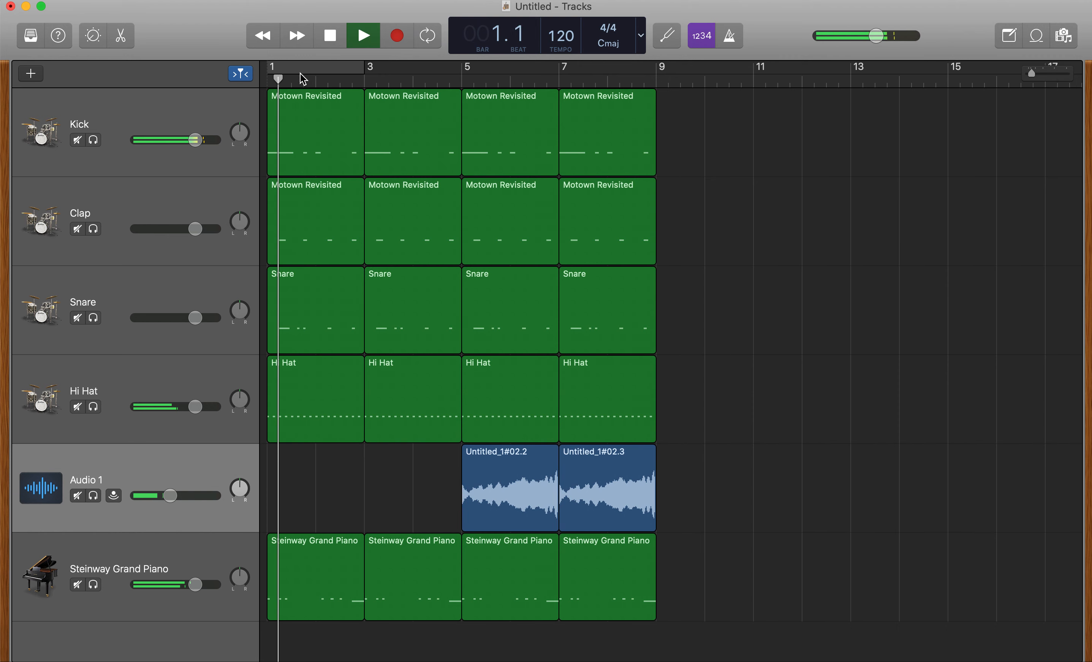